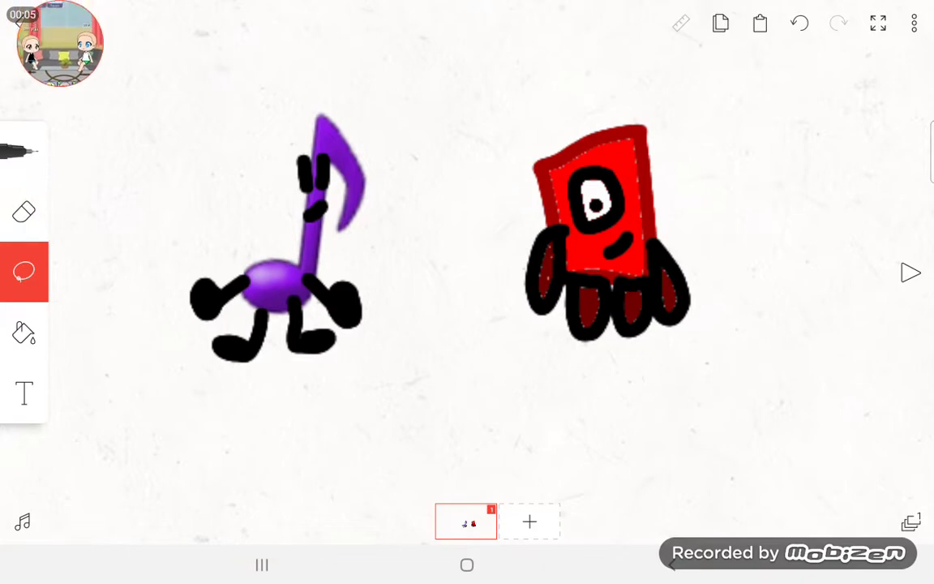
Step: Select the Brush tool, undo the stray curve between the characters, and open the project menu
left_click(24, 150)
left_click(23, 272)
left_click(24, 151)
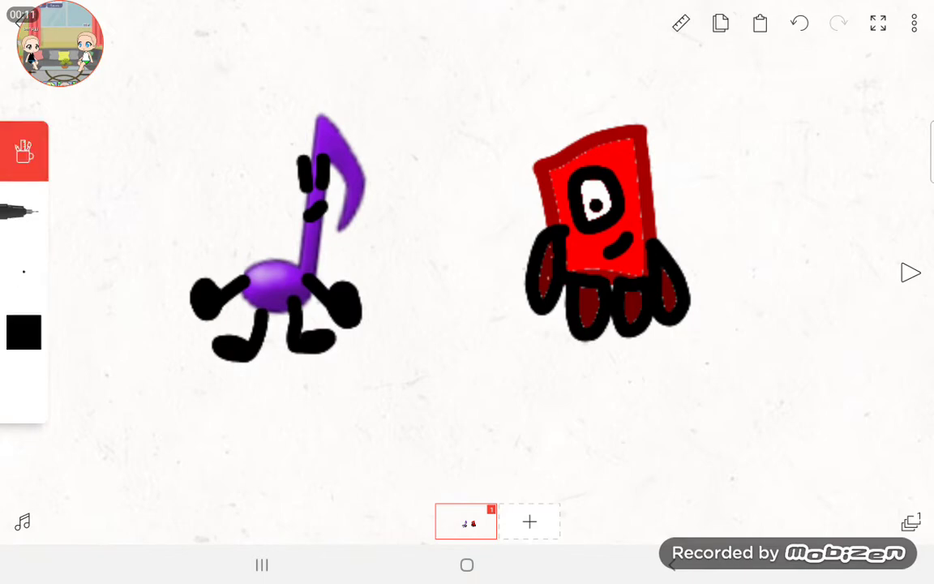
scroll(421, 243, "down", 2)
scroll(422, 243, "up", 4)
scroll(422, 243, "down", 3)
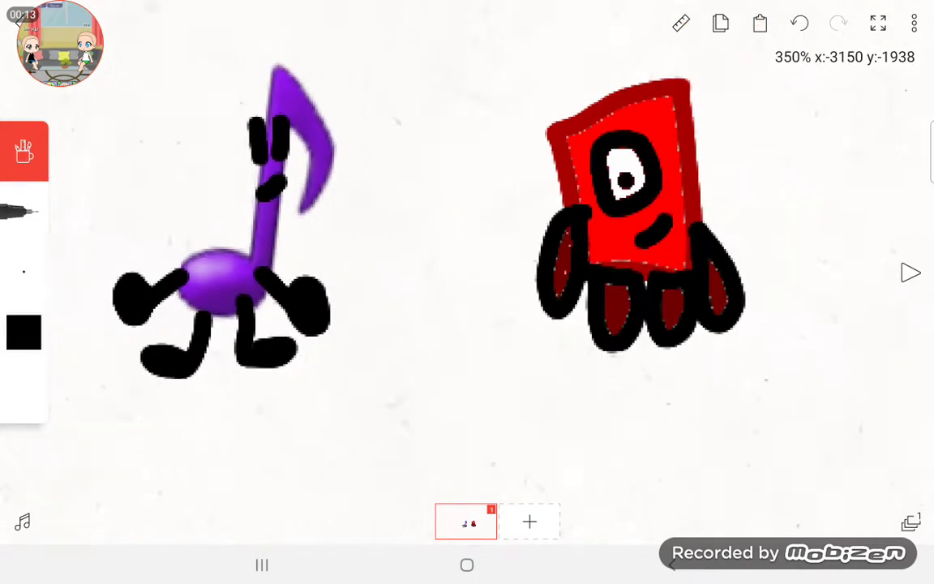
scroll(243, 243, "up", 2)
scroll(243, 243, "up", 4)
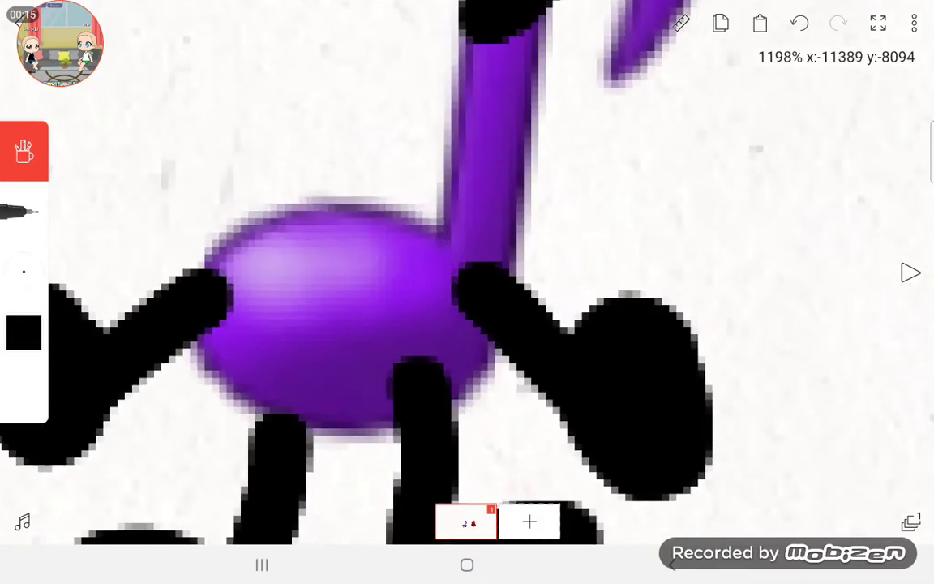
scroll(244, 243, "down", 6)
scroll(244, 243, "down", 2)
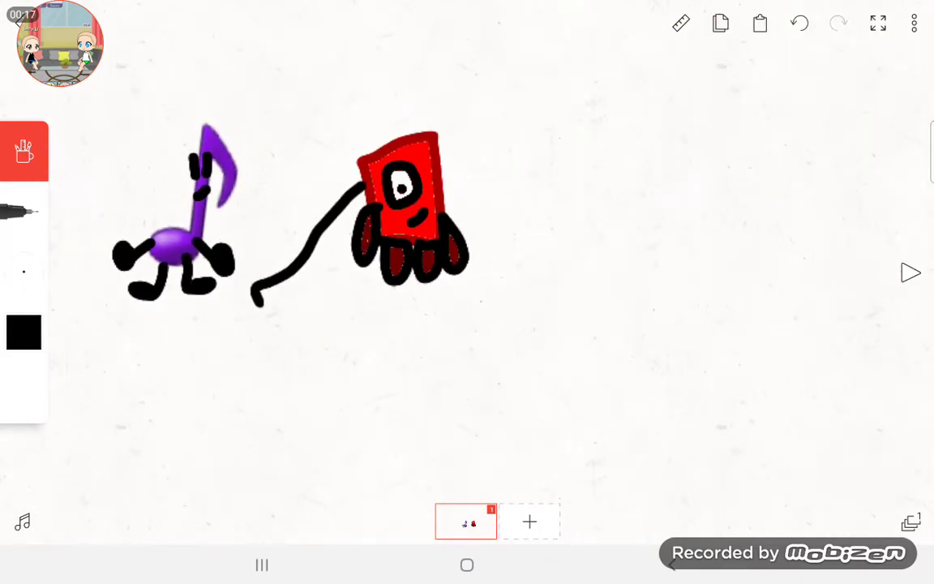
left_click(799, 23)
scroll(406, 211, "up", 5)
scroll(454, 244, "up", 3)
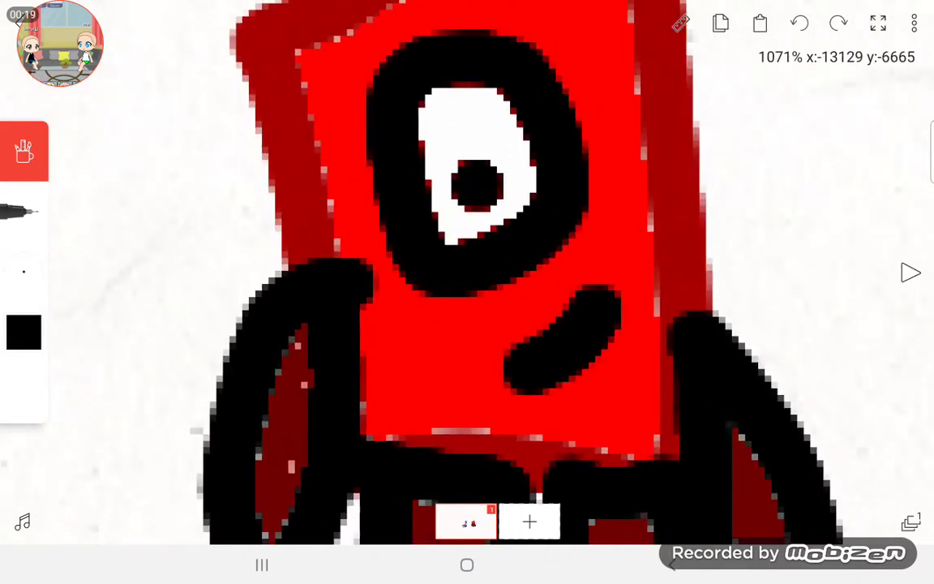
scroll(454, 243, "down", 5)
scroll(454, 243, "up", 4)
scroll(454, 244, "up", 3)
scroll(454, 243, "up", 4)
scroll(455, 243, "down", 7)
scroll(324, 243, "up", 1)
scroll(325, 243, "up", 1)
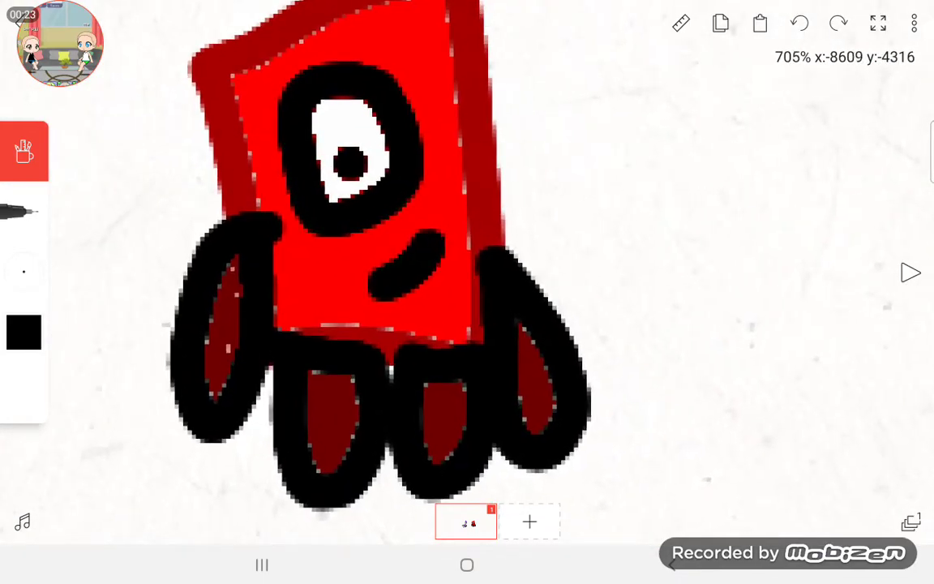
scroll(348, 162, "up", 1)
scroll(349, 162, "up", 1)
scroll(348, 162, "up", 1)
scroll(348, 162, "up", 5)
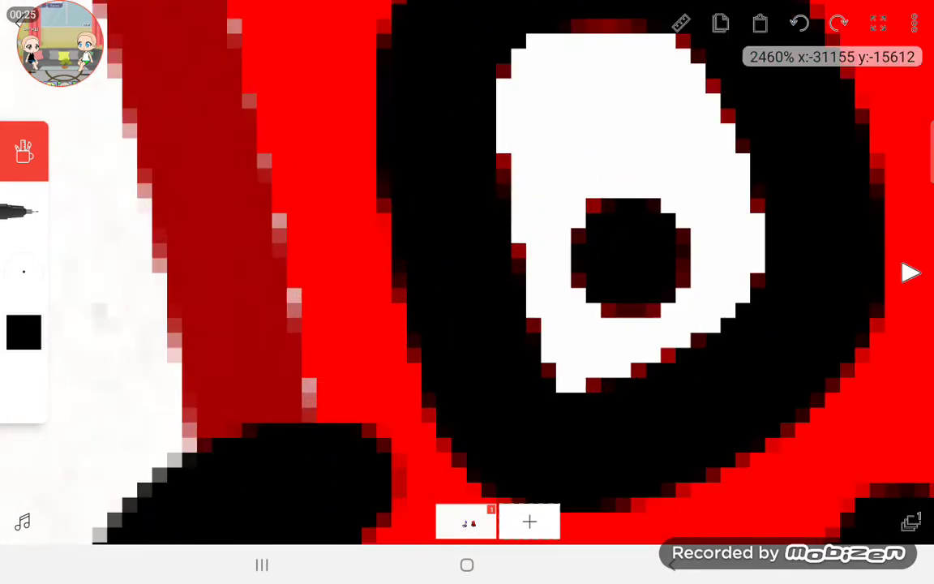
scroll(454, 243, "down", 1)
scroll(454, 244, "down", 5)
scroll(454, 243, "up", 1)
scroll(454, 243, "down", 2)
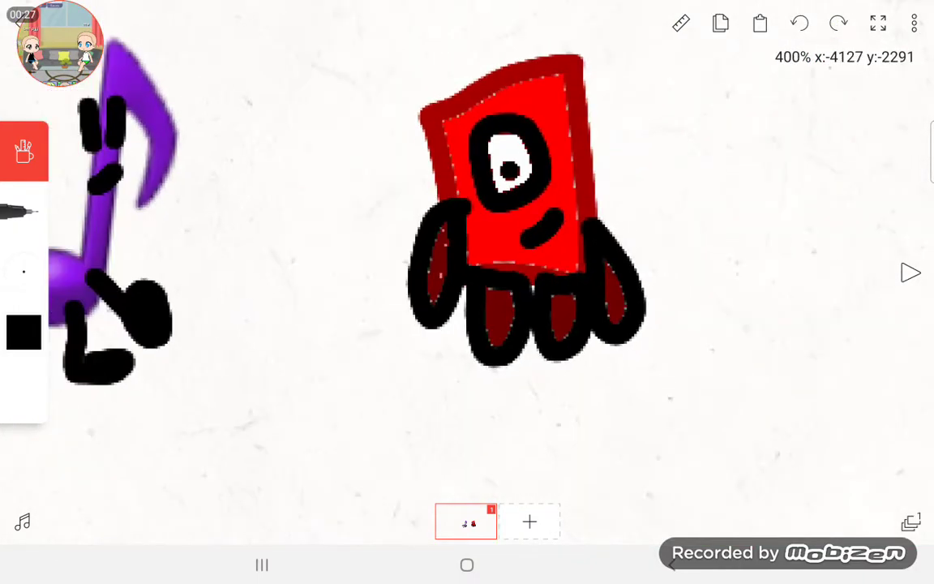
scroll(455, 244, "up", 2)
scroll(454, 243, "up", 3)
scroll(454, 243, "down", 1)
scroll(454, 243, "down", 1)
scroll(454, 243, "down", 1)
scroll(454, 243, "down", 1)
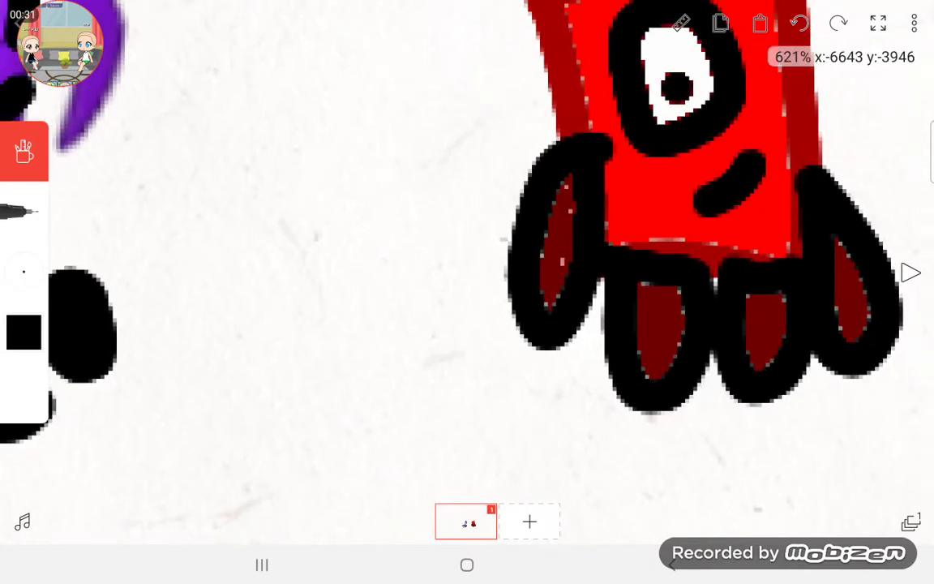
scroll(454, 243, "down", 3)
scroll(454, 243, "up", 1)
scroll(454, 243, "up", 1)
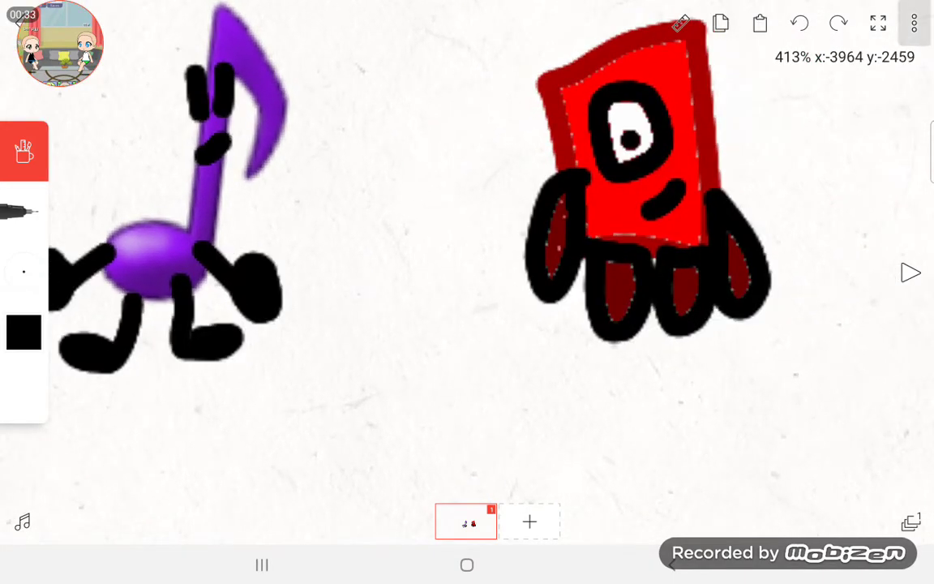
left_click(914, 23)
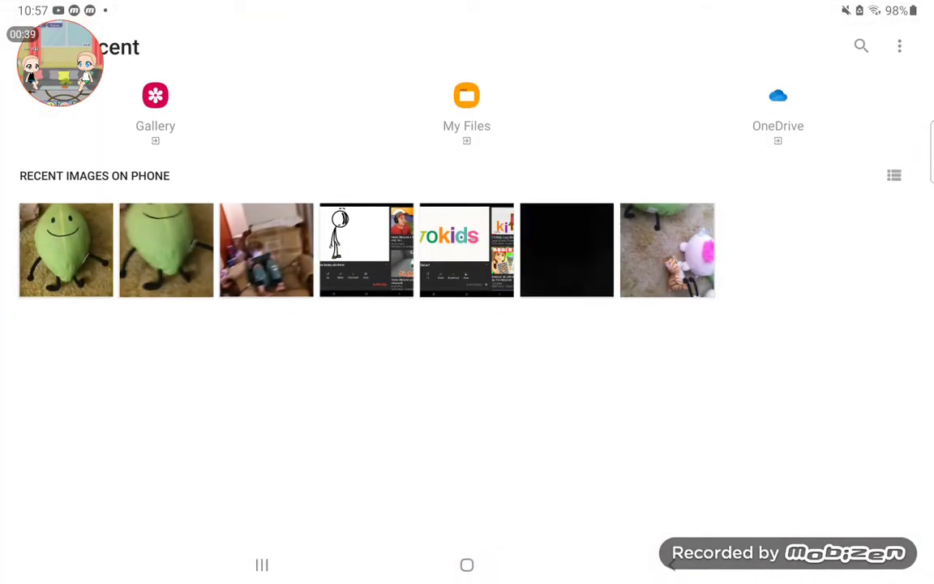
key("Escape")
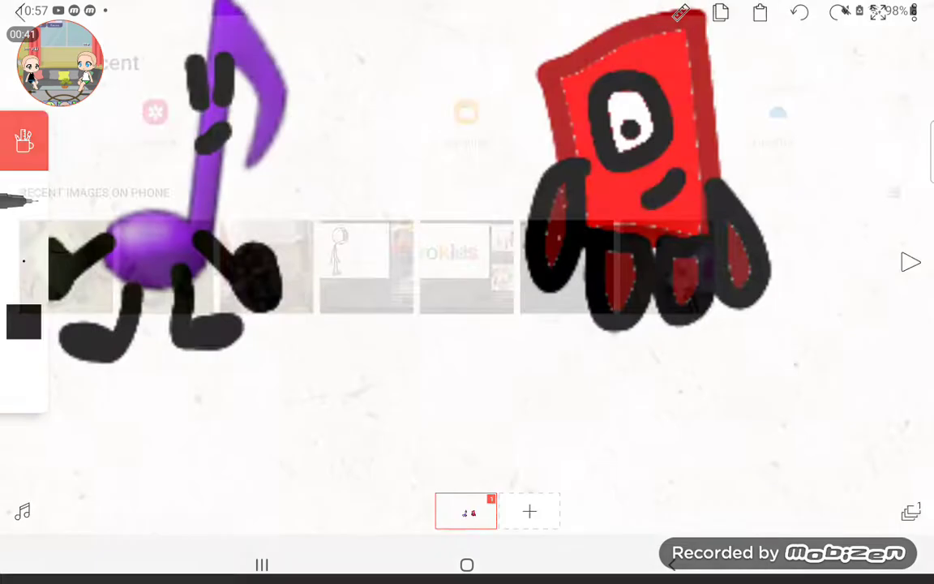
left_click_drag(69, 45, 429, 134)
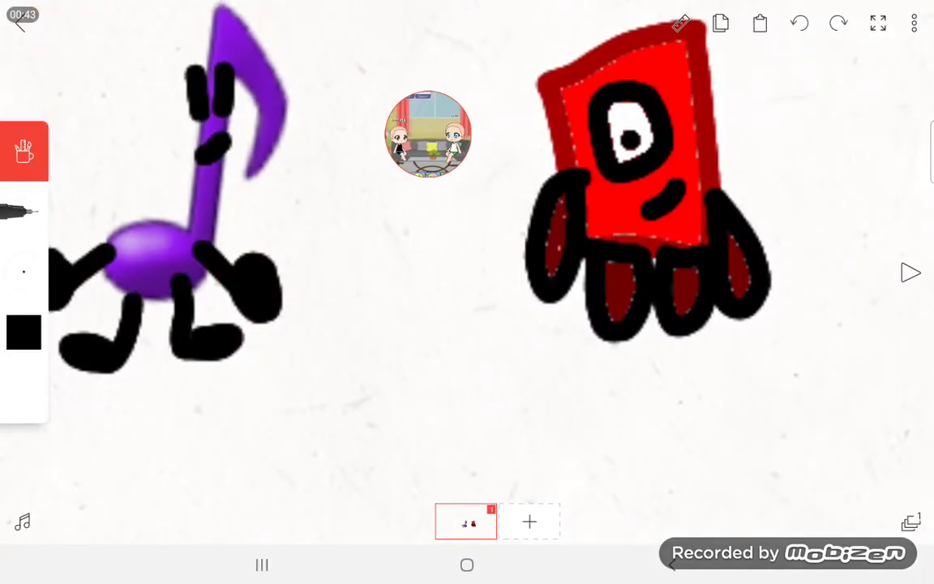
Step: Start a text entry, screenshot the emoji keyboard, then cancel without inserting text
left_click(24, 151)
left_click(23, 392)
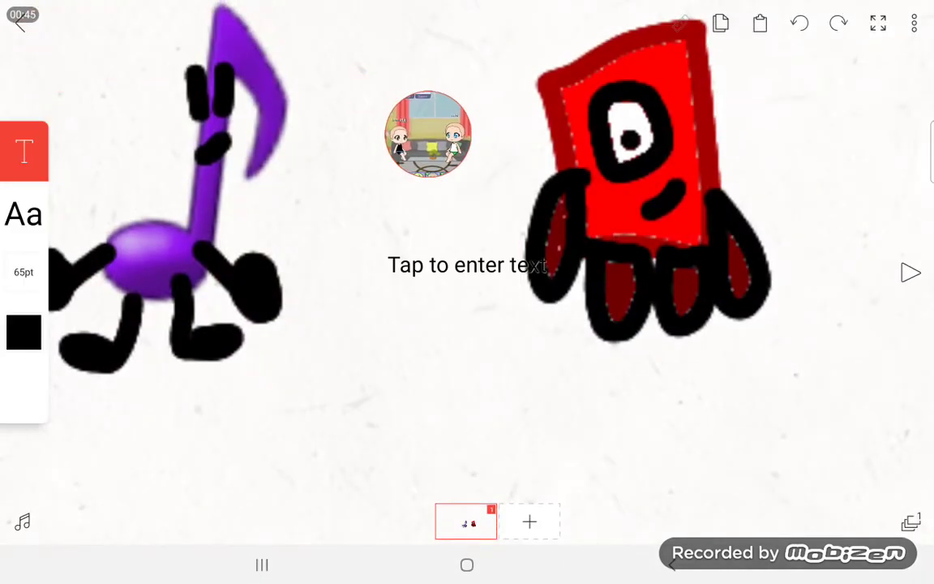
left_click(454, 268)
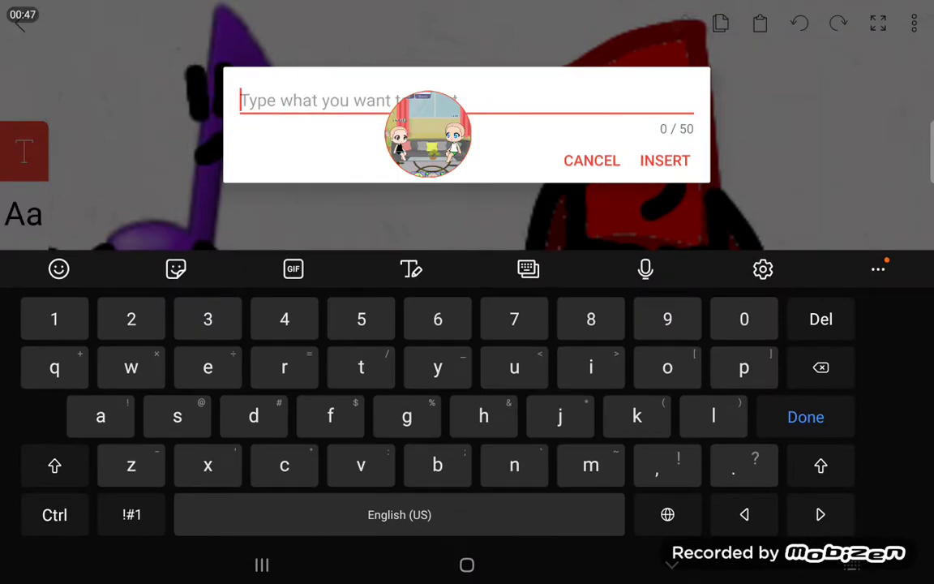
left_click(59, 269)
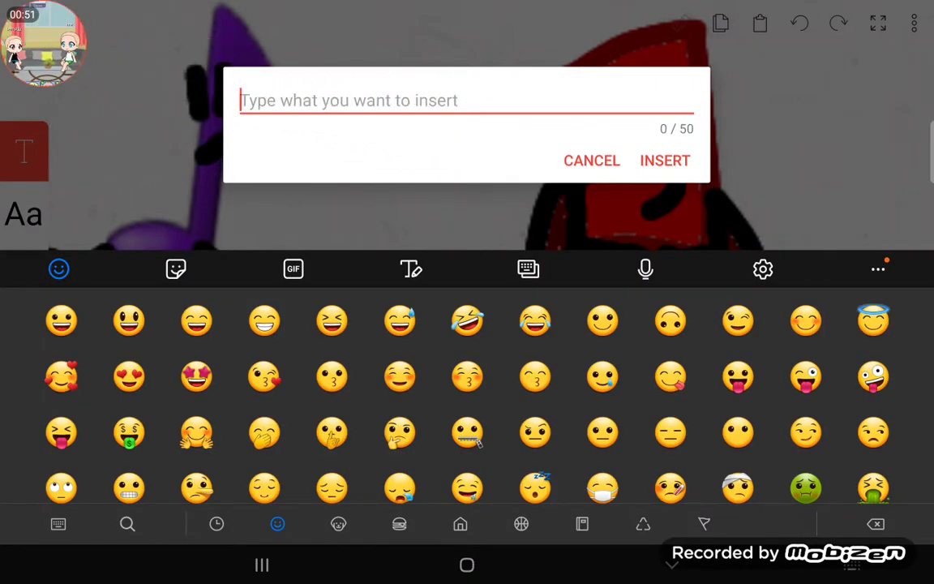
scroll(467, 397, "down", 2)
scroll(467, 397, "down", 3)
scroll(467, 398, "up", 4)
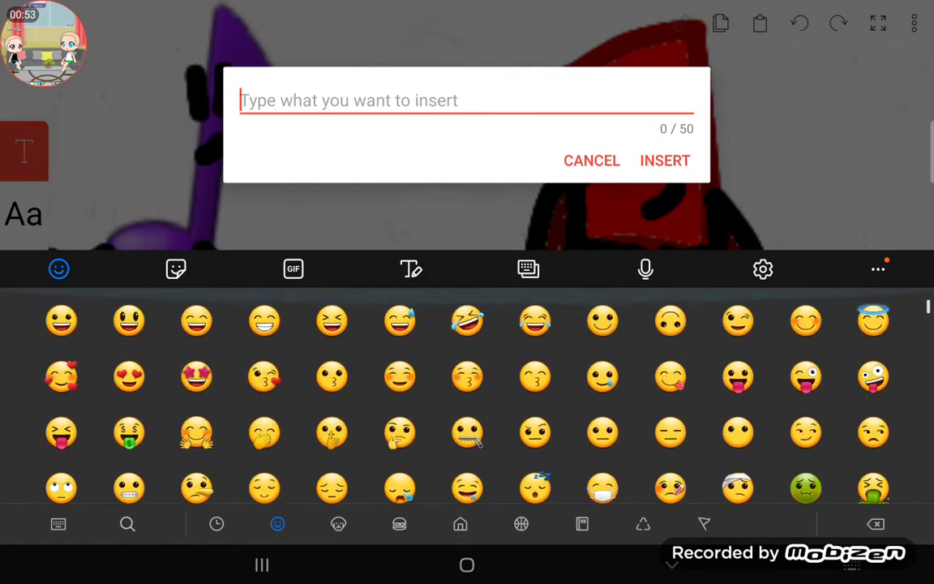
left_click(44, 233)
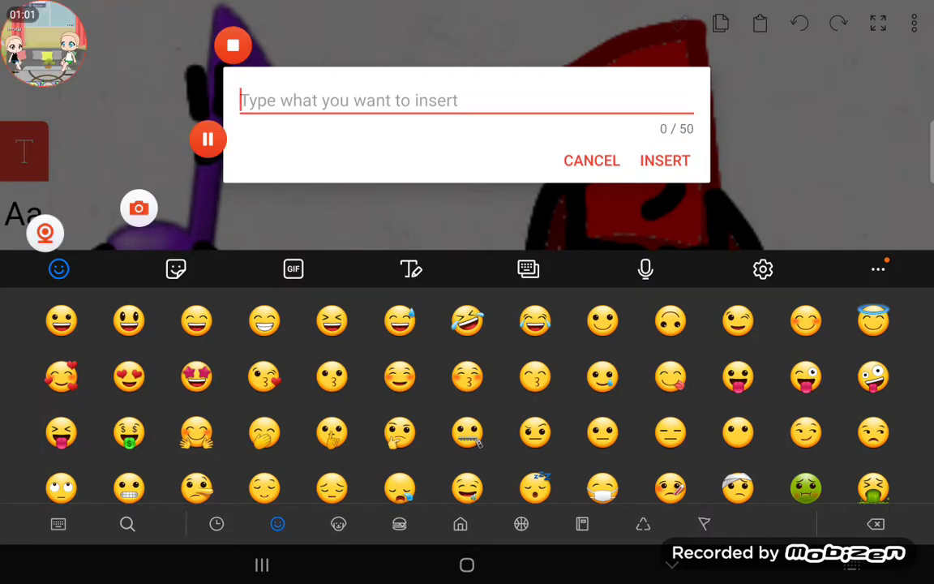
left_click(592, 161)
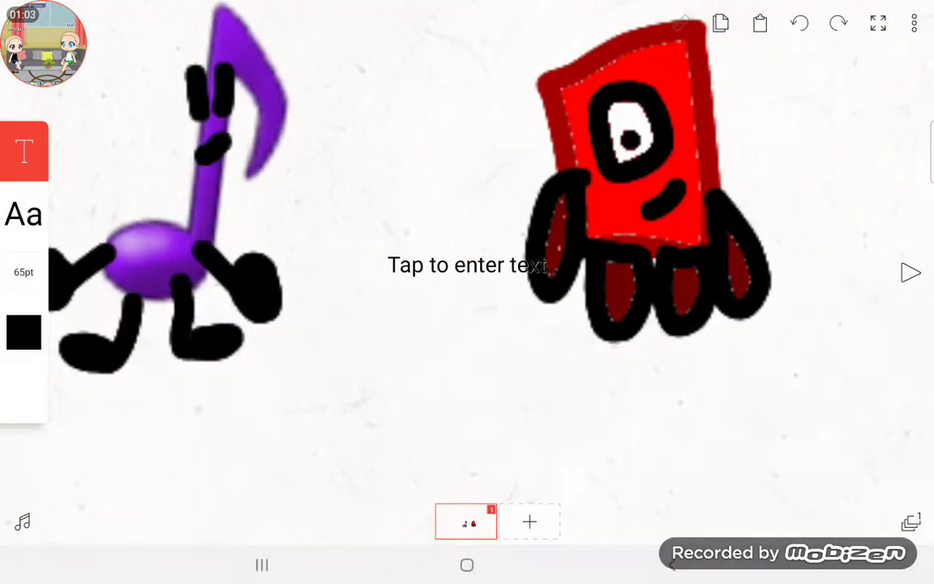
Step: Switch to the Brush, insert the emoji keyboard screenshot via Add image, then undo it
left_click(25, 151)
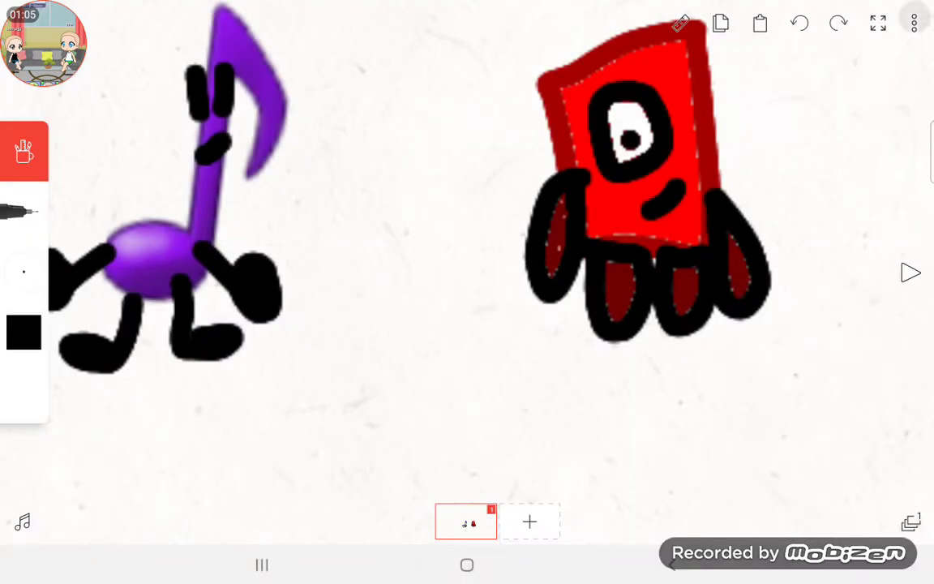
left_click(913, 22)
left_click(751, 184)
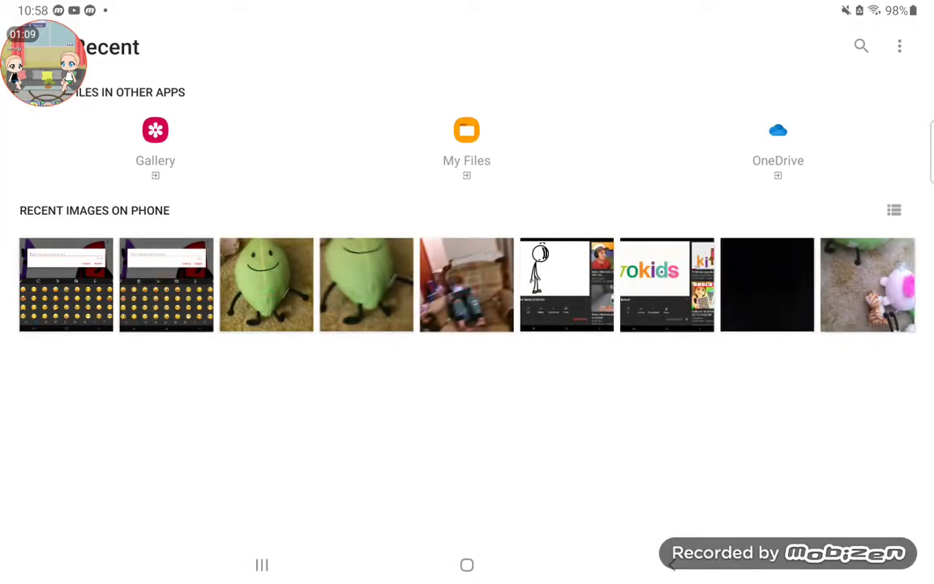
left_click(66, 284)
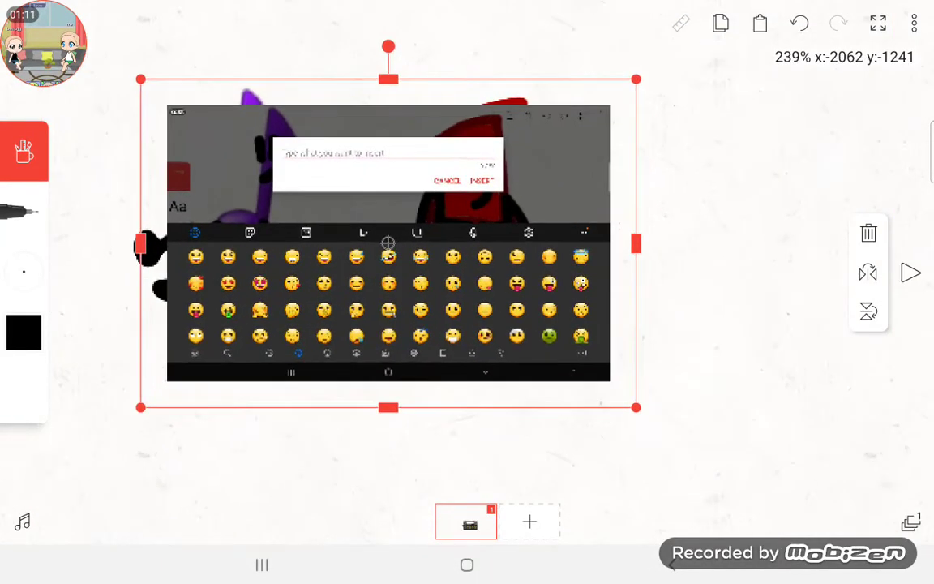
left_click(798, 22)
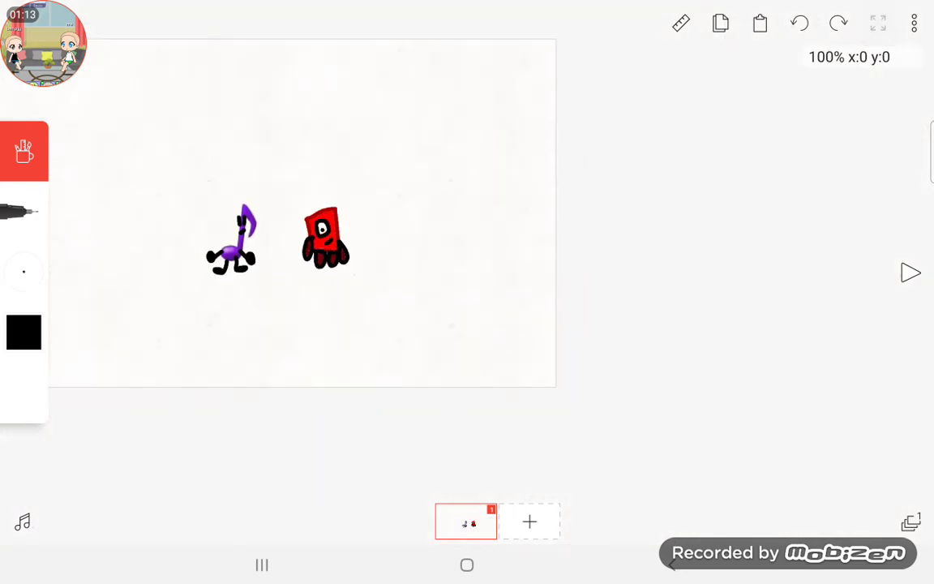
Step: Insert the emoji keyboard screenshot onto the frame again via Add image
left_click(914, 23)
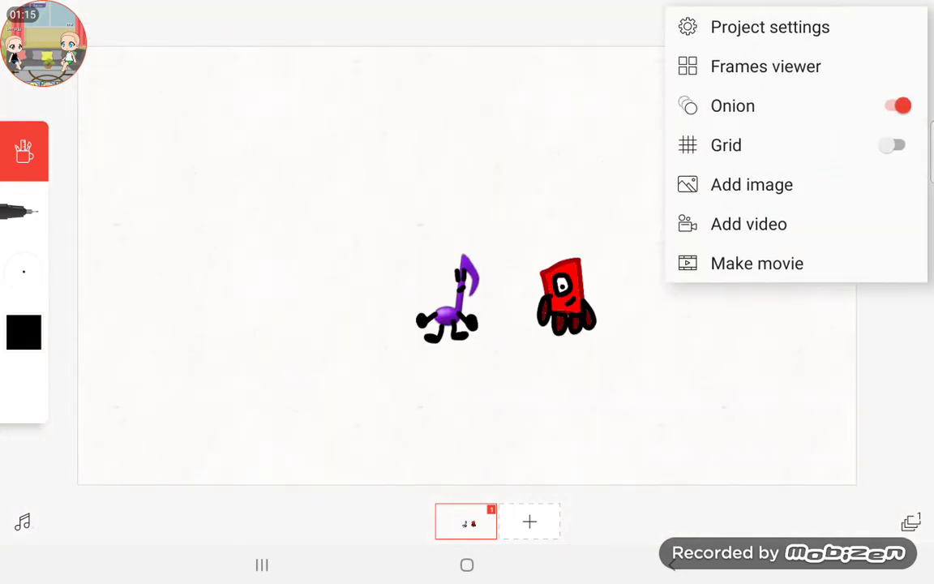
left_click(750, 183)
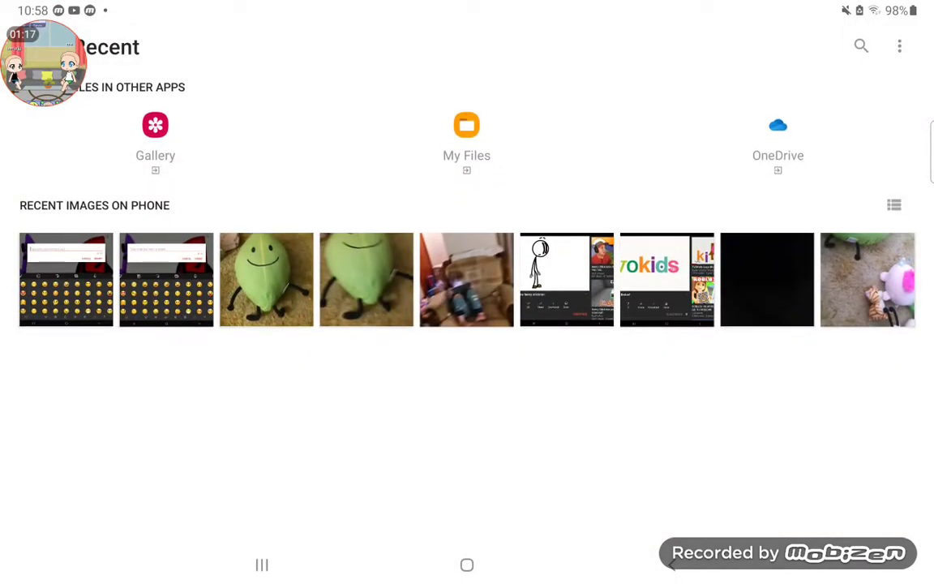
scroll(467, 283, "down", 1)
left_click(66, 261)
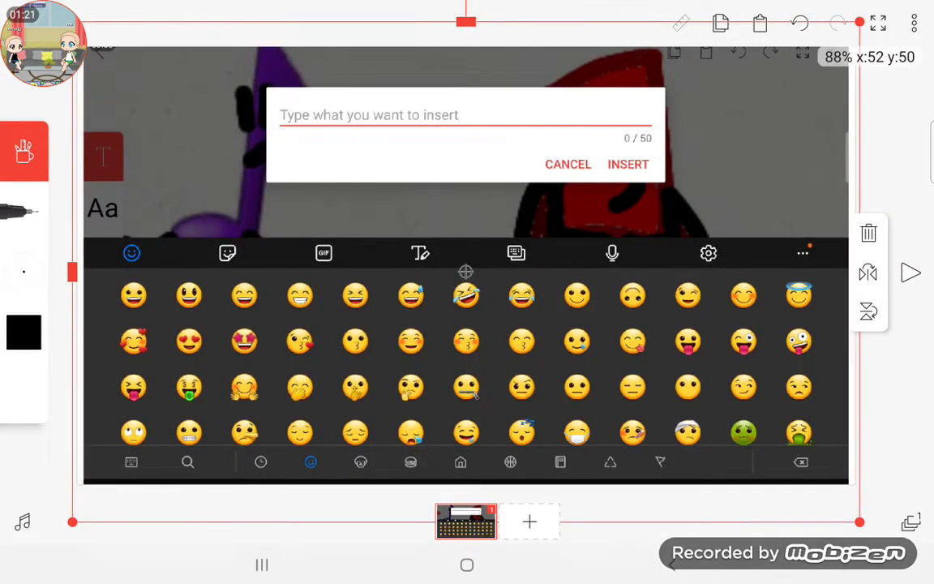
scroll(467, 284, "up", 3)
scroll(621, 419, "up", 3)
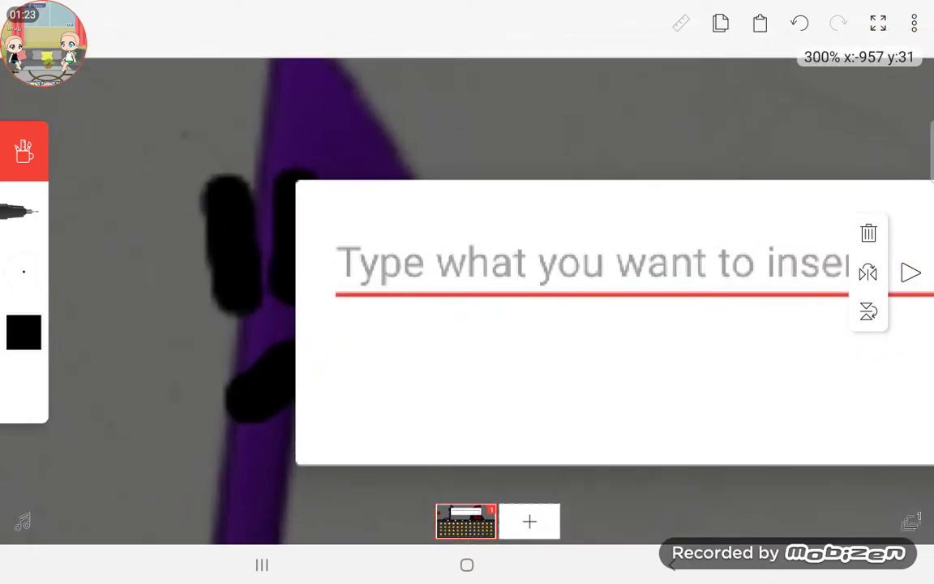
scroll(621, 418, "up", 3)
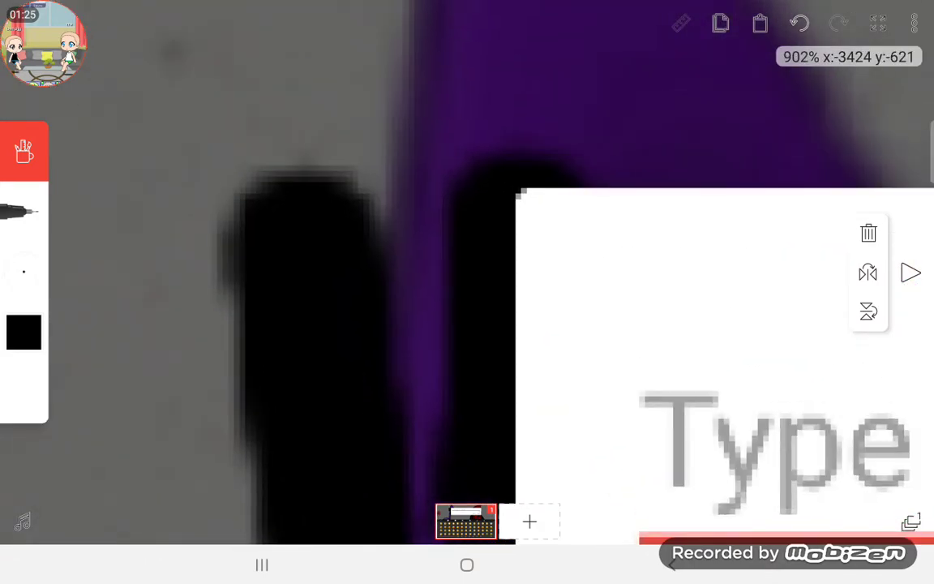
Step: Fit the frame to view and add an empty second frame after frame 1
key("ctrl+0")
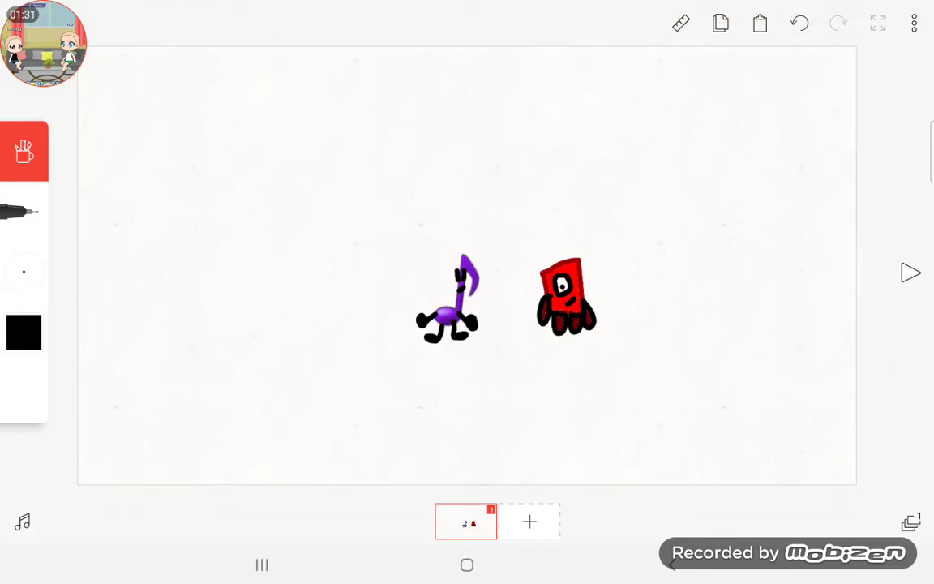
left_click(914, 23)
left_click(746, 184)
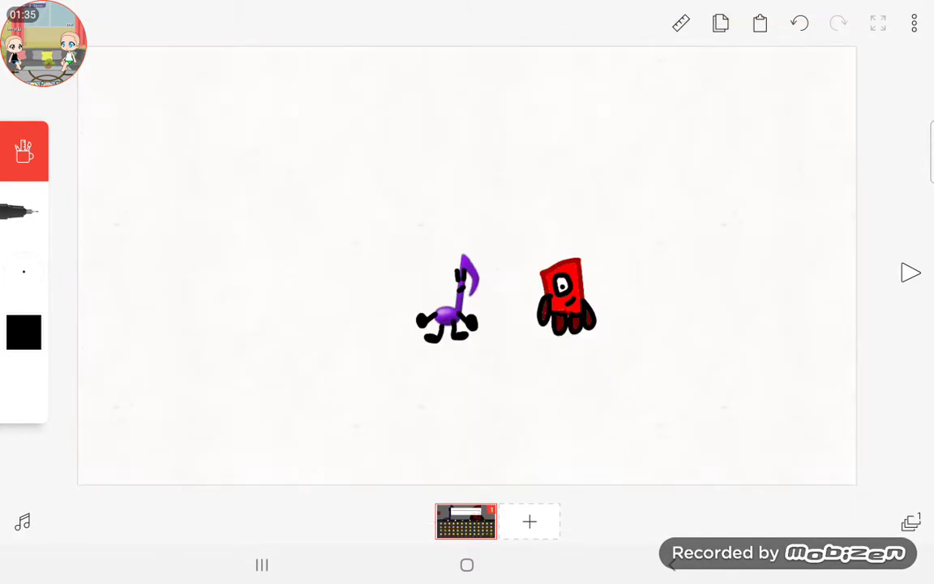
left_click(721, 23)
Step: Paste the emoji screenshot into frame 2, white-fill a looped area, and trim it to its left strip
left_click(760, 22)
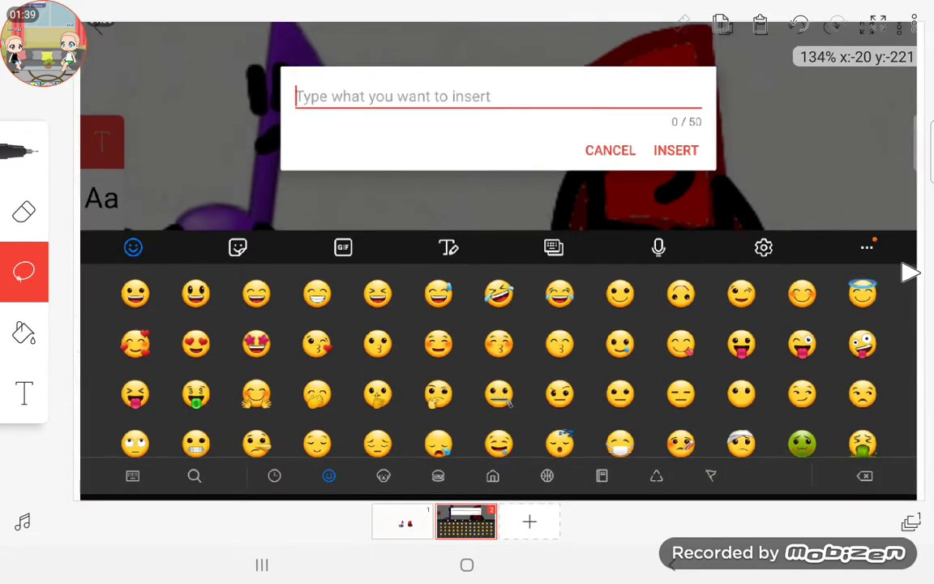
scroll(467, 291, "up", 5)
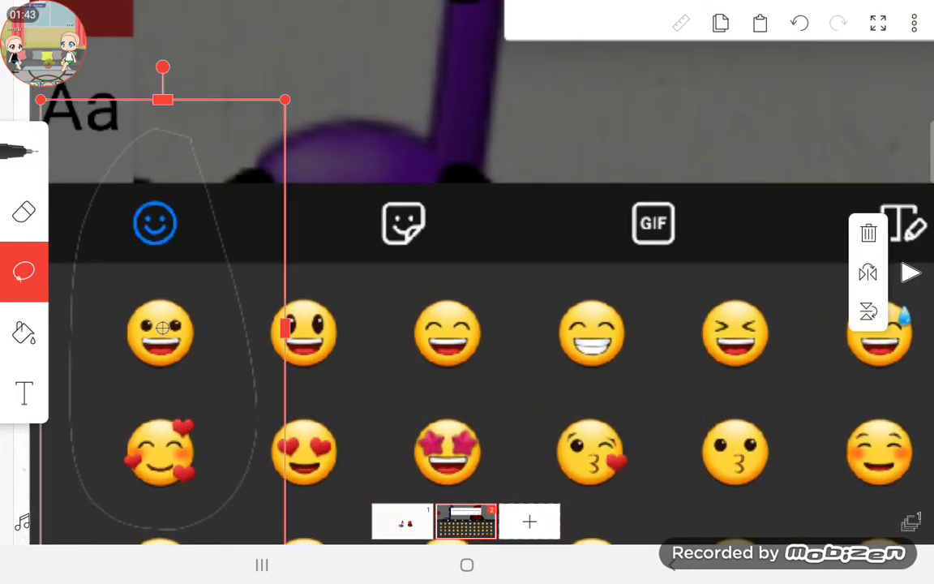
left_click(783, 243)
scroll(468, 292, "down", 5)
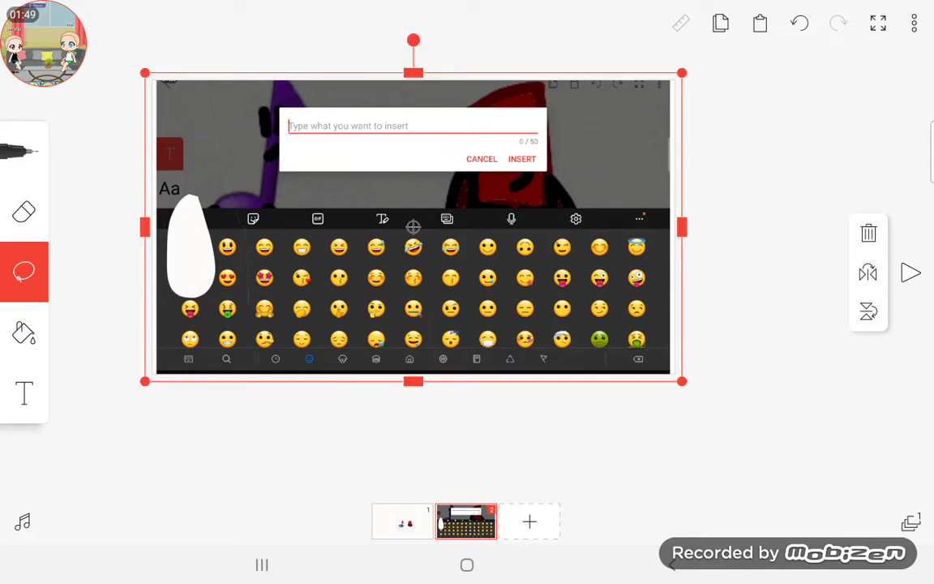
left_click_drag(406, 227, 454, 247)
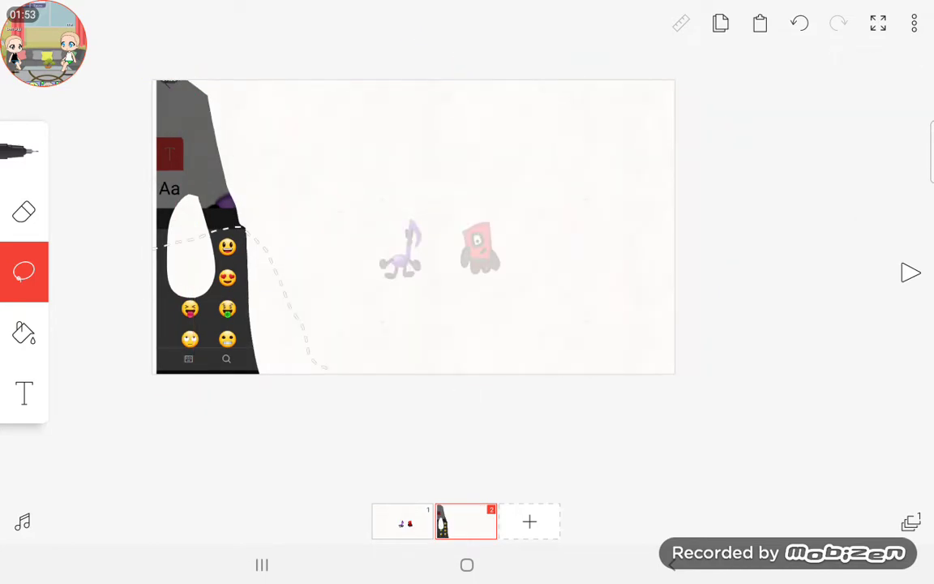
left_click(206, 227)
scroll(406, 243, "up", 5)
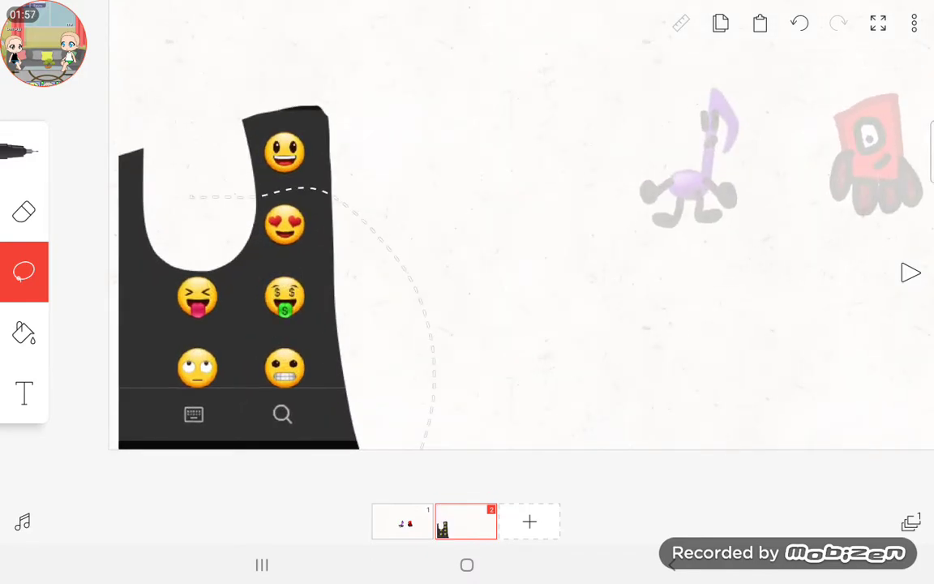
left_click(272, 280)
Step: Cut away the black patches and slivers surrounding the grinning smiley
left_click(568, 325)
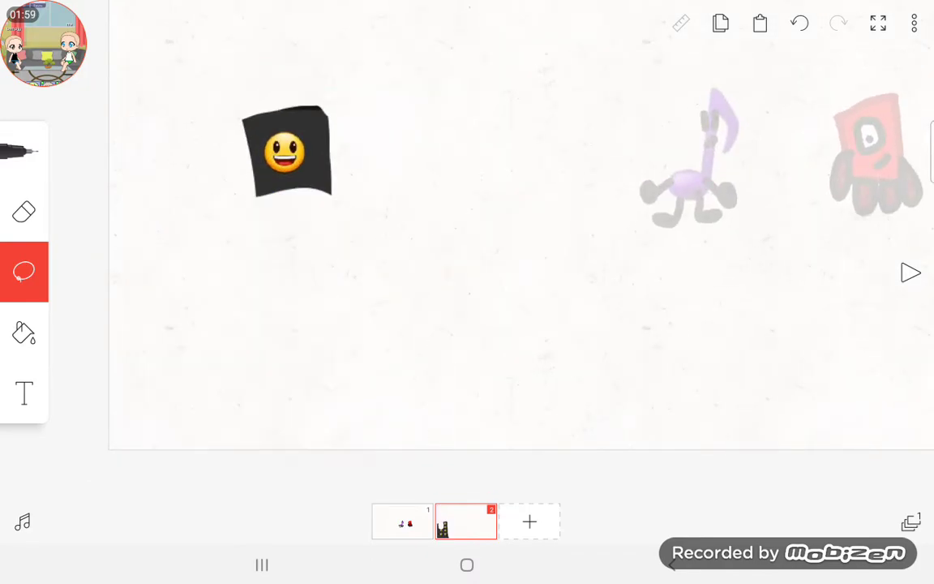
scroll(276, 162, "up", 8)
scroll(357, 194, "up", 2)
left_click_drag(258, 135, 253, 141)
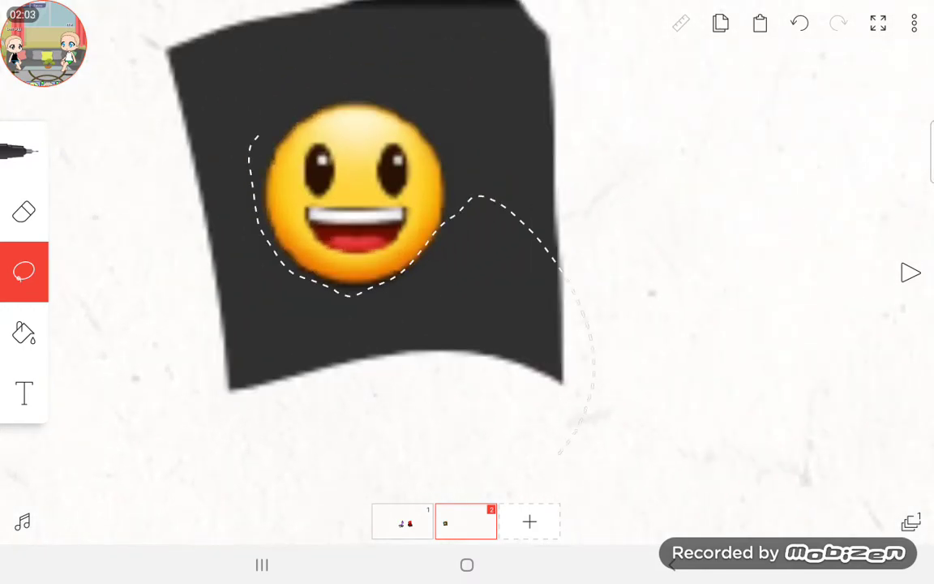
left_click(344, 332)
left_click(870, 231)
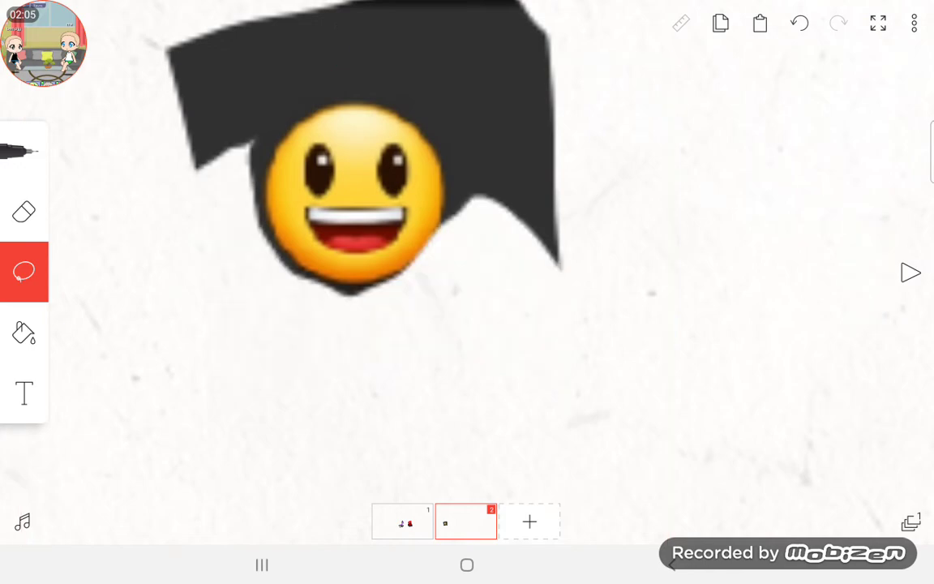
scroll(357, 194, "up", 2)
scroll(357, 195, "up", 2)
scroll(356, 211, "down", 1)
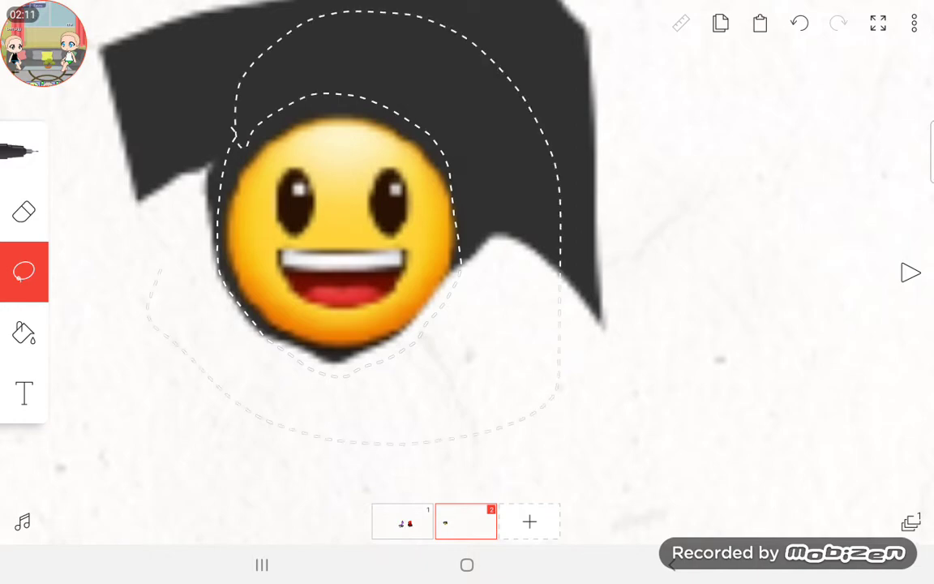
left_click(869, 231)
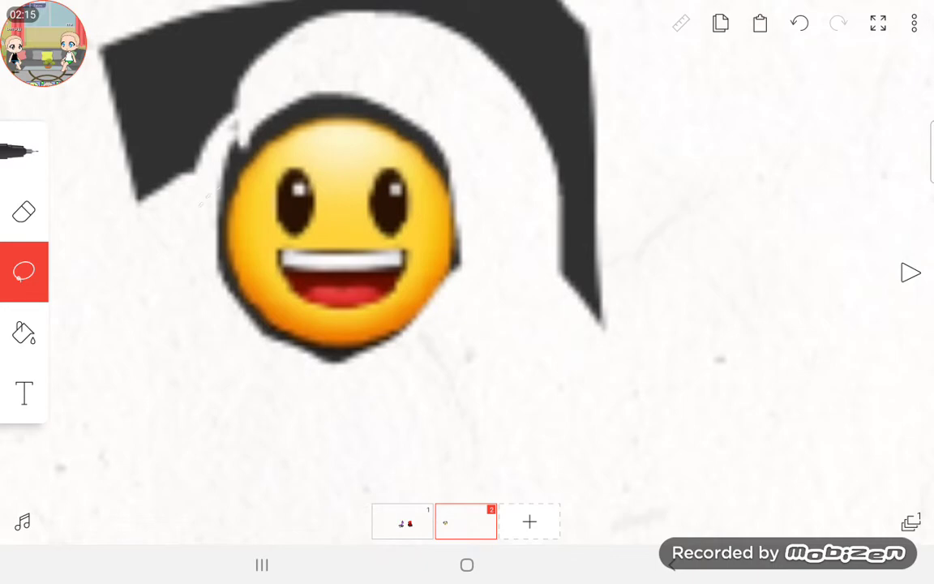
left_click(869, 231)
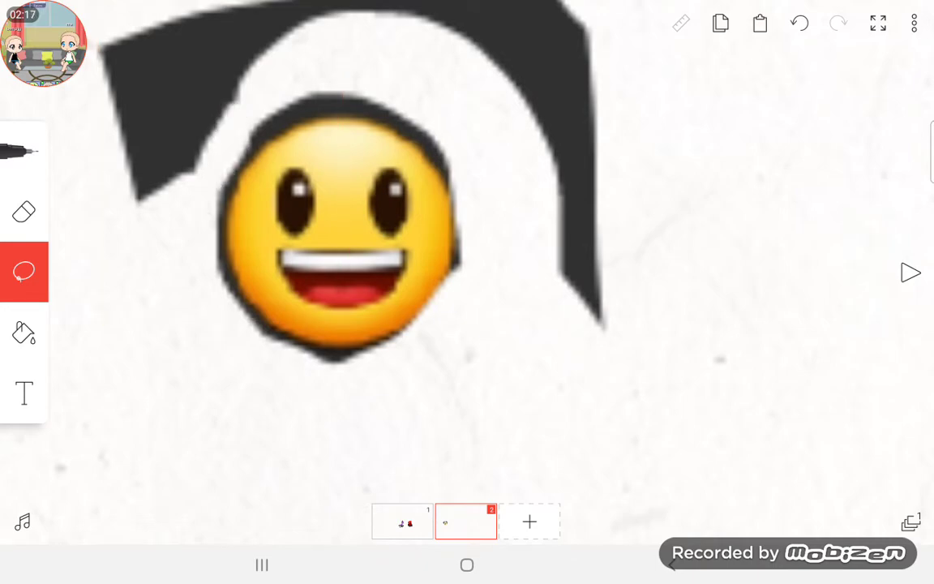
left_click_drag(419, 255, 463, 420)
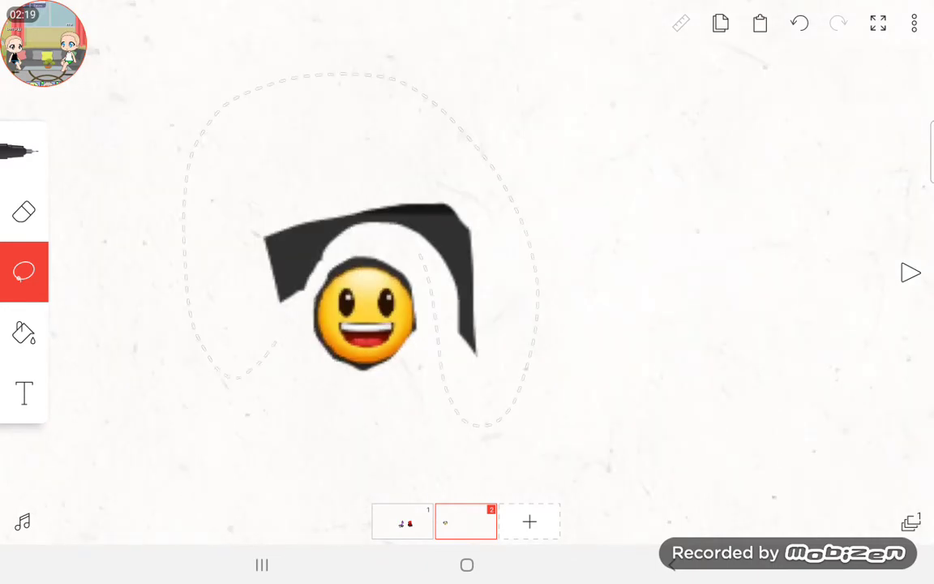
left_click_drag(360, 247, 408, 464)
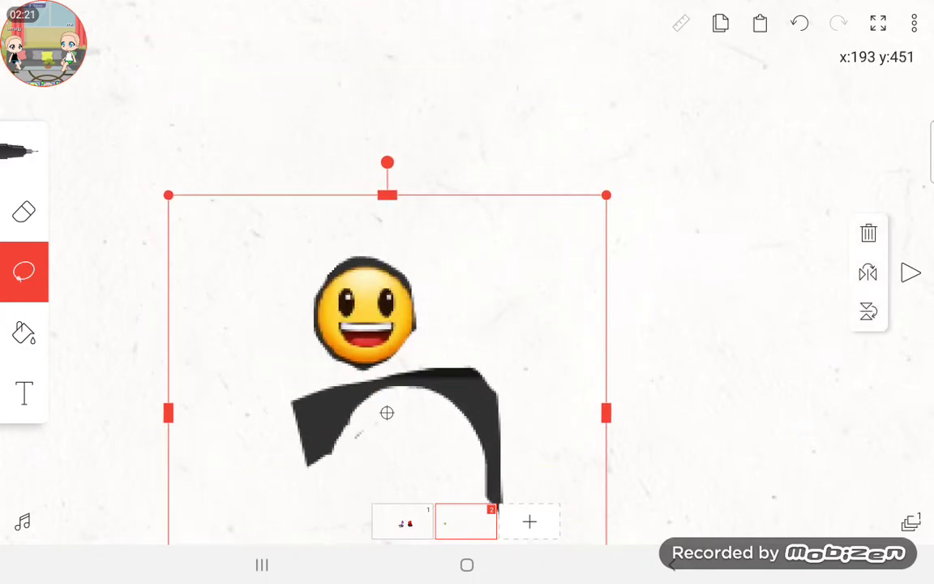
left_click(870, 233)
scroll(467, 324, "down", 3)
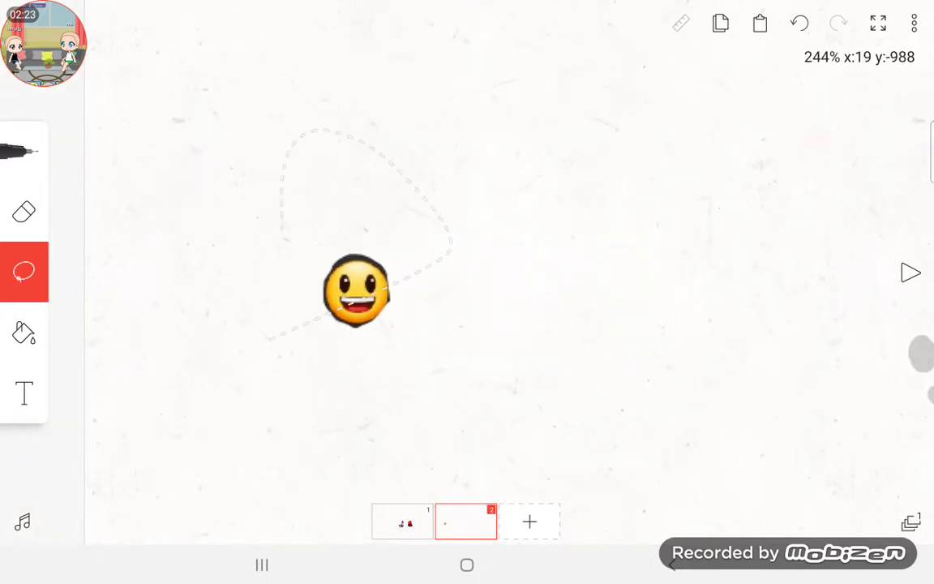
Step: Select the smiley on its own and move it onto the purple character
left_click_drag(389, 283, 268, 336)
left_click_drag(272, 270, 375, 213)
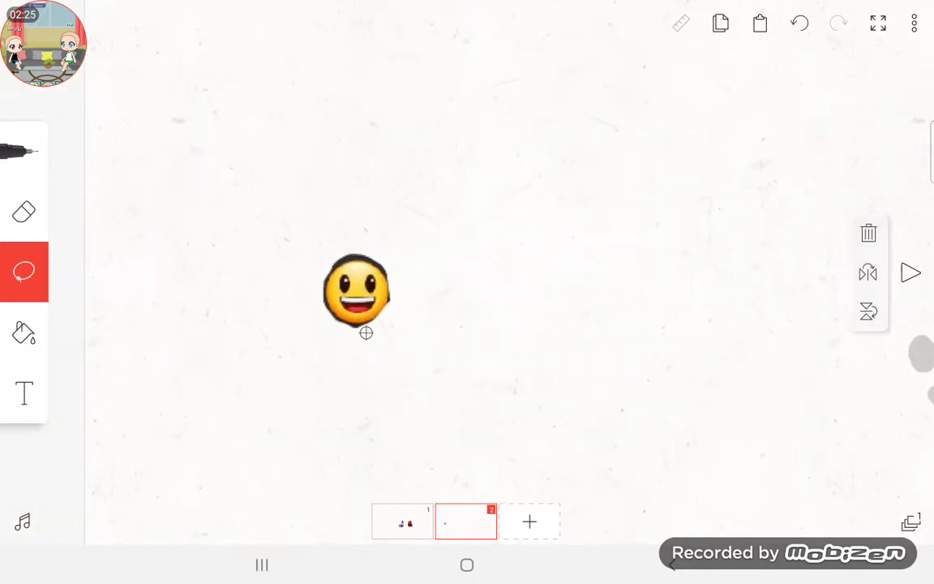
left_click_drag(244, 316, 637, 328)
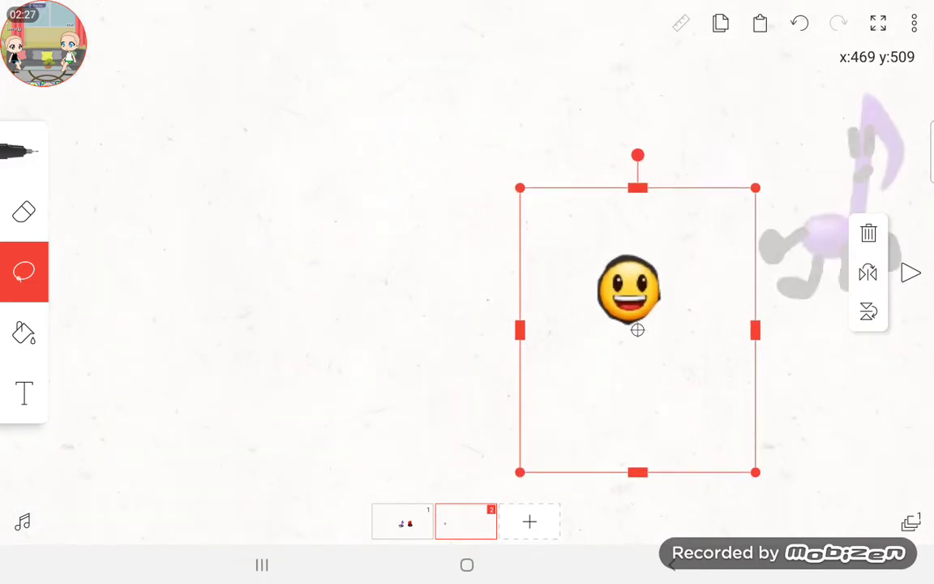
scroll(637, 328, "down", 3)
mouse_move(316, 268)
left_mouse_down()
mouse_move(453, 207)
mouse_move(405, 239)
left_mouse_up()
left_click(244, 365)
scroll(406, 211, "up", 3)
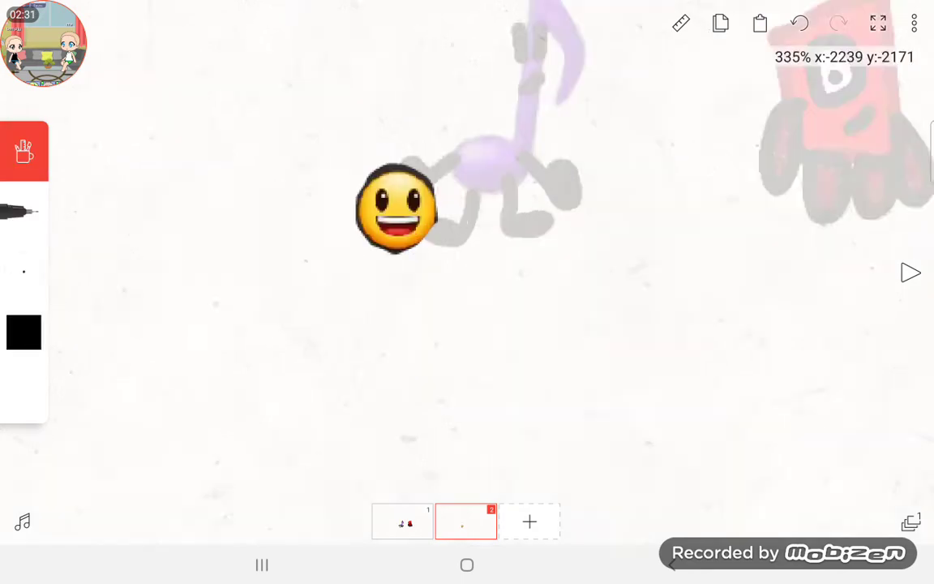
scroll(406, 202, "up", 3)
scroll(405, 203, "down", 2)
scroll(405, 203, "down", 4)
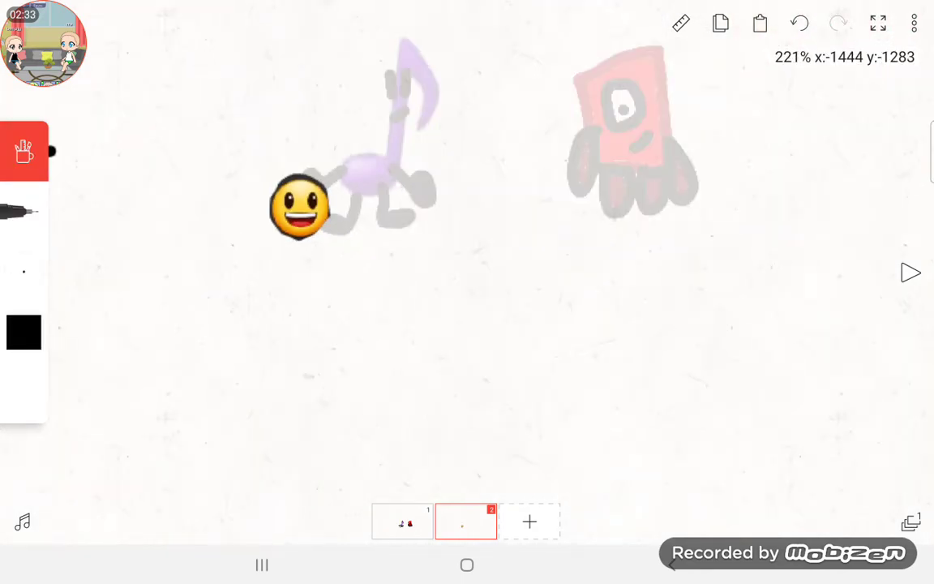
Step: Enlarge the smiley, move it between the characters, cut it, and delete frame 2
left_click(23, 152)
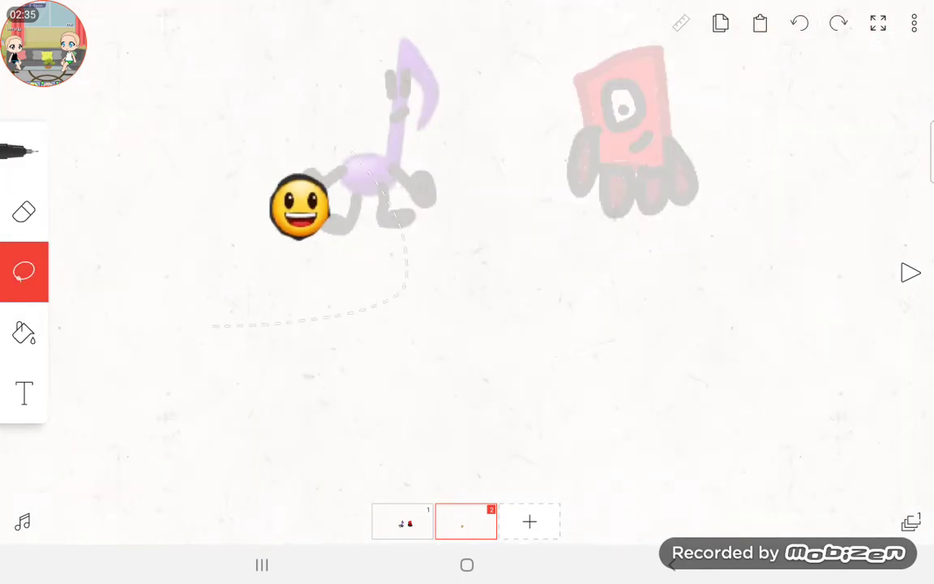
left_click_drag(211, 324, 365, 162)
scroll(405, 211, "down", 4)
left_click_drag(333, 357, 405, 422)
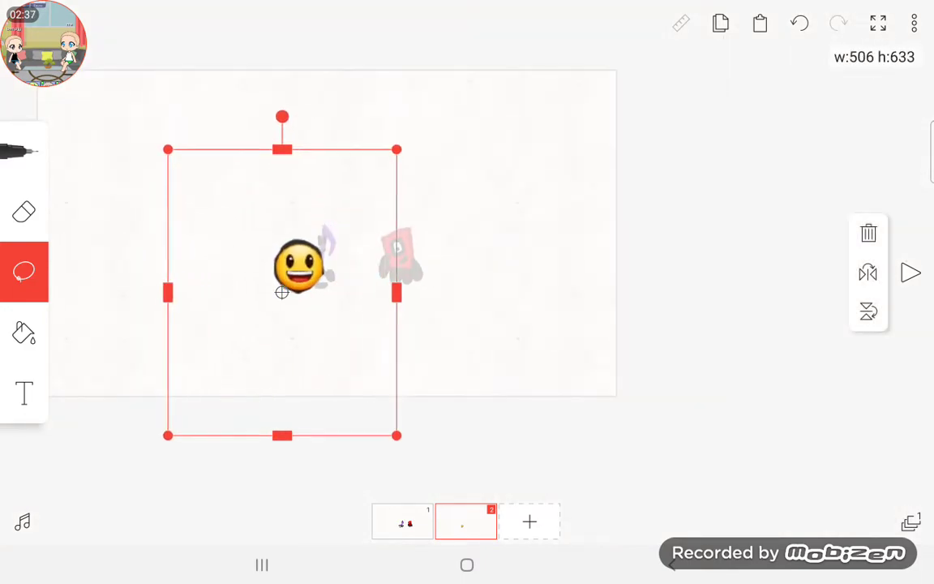
mouse_move(284, 276)
left_mouse_down()
mouse_move(357, 268)
mouse_move(332, 282)
left_mouse_up()
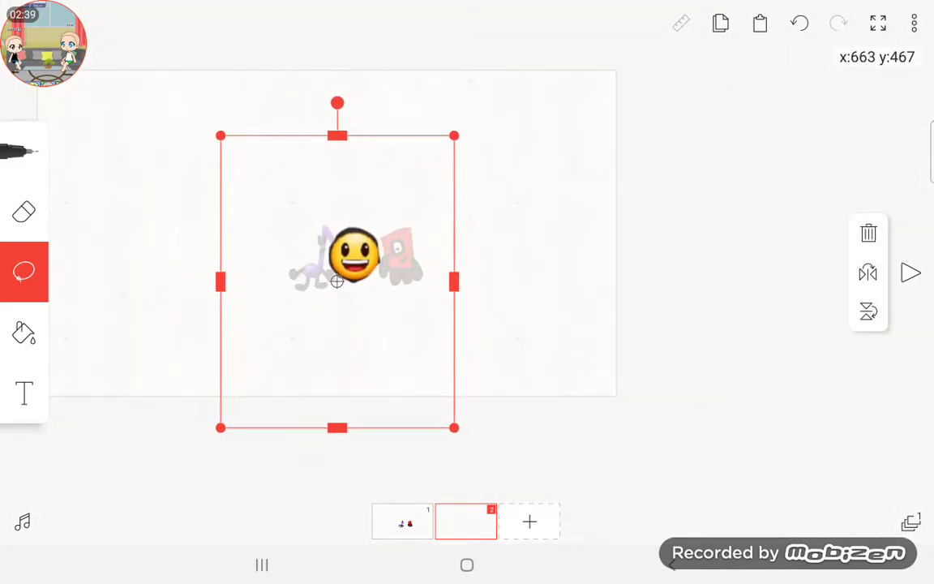
left_click(868, 233)
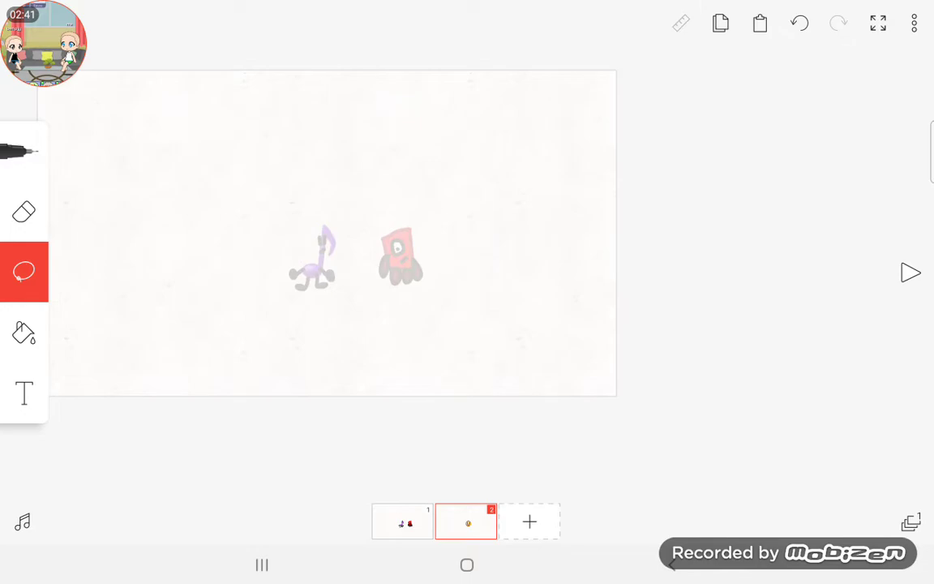
left_click(466, 521)
left_click(446, 470)
Step: Confirm frame 2's deletion and paste the smiley between the music note and red block
left_click(661, 292)
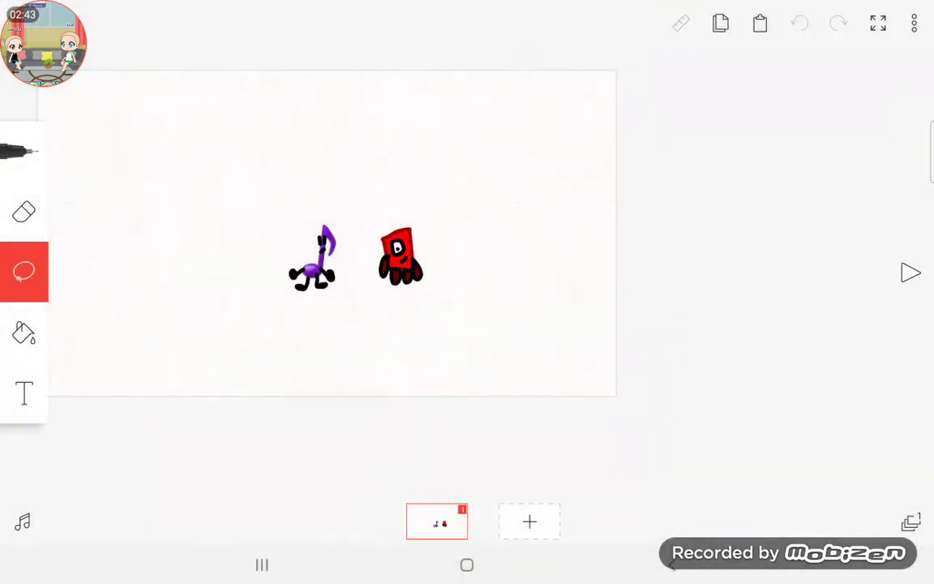
left_click(760, 23)
scroll(357, 260, "up", 3)
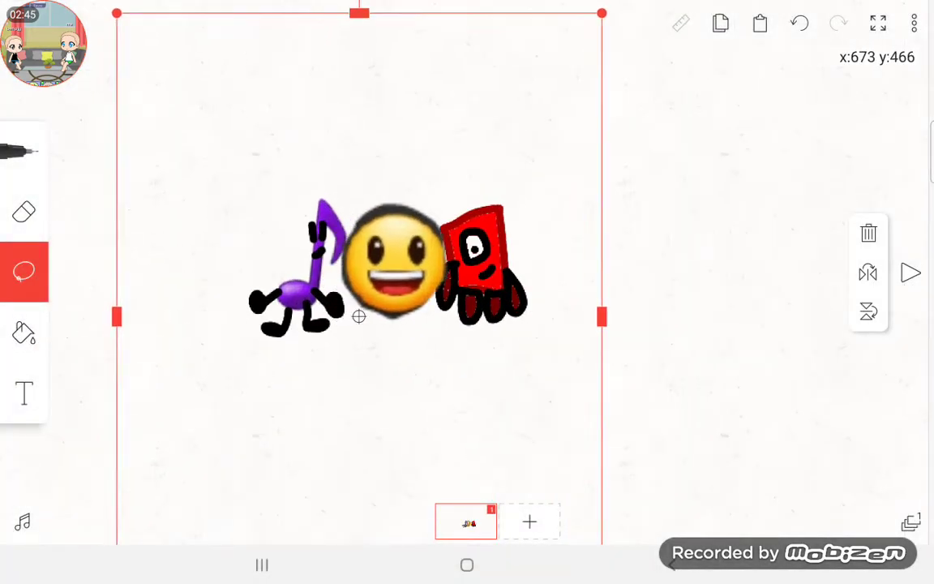
left_click_drag(332, 316, 359, 320)
Step: Draw black left and right legs with rounded feet under the smiley, redoing strokes
left_click(730, 244)
scroll(324, 162, "up", 5)
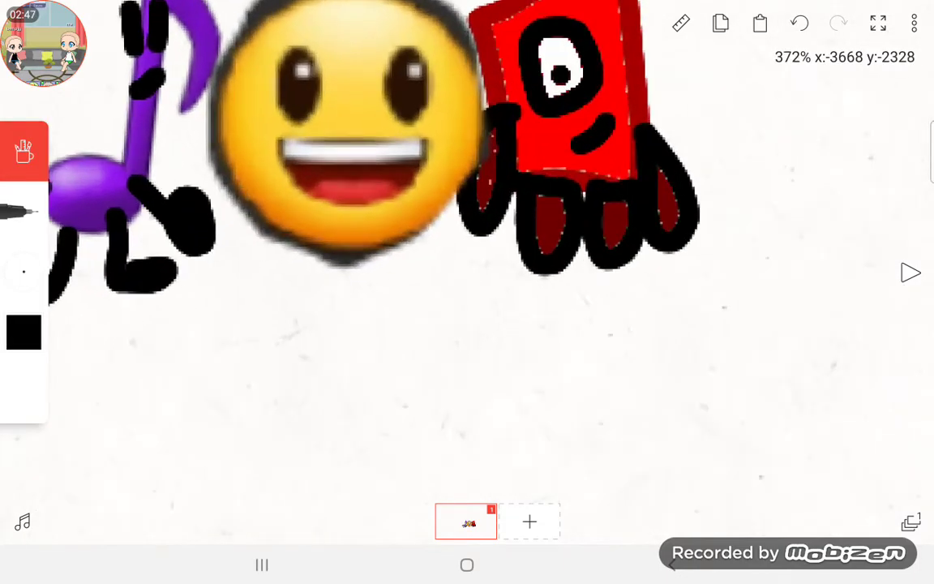
mouse_move(325, 259)
left_mouse_down()
mouse_move(344, 389)
mouse_move(341, 340)
left_mouse_up()
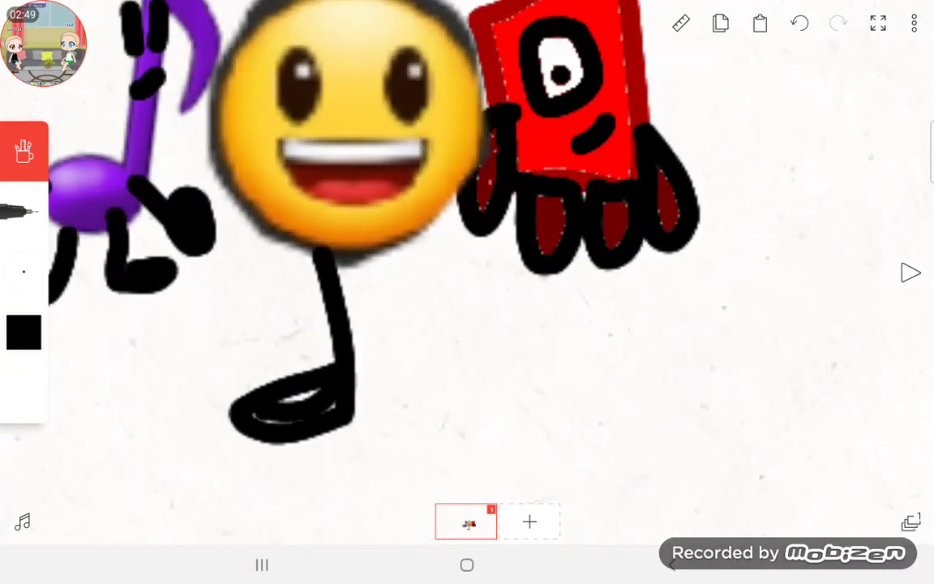
left_click(799, 24)
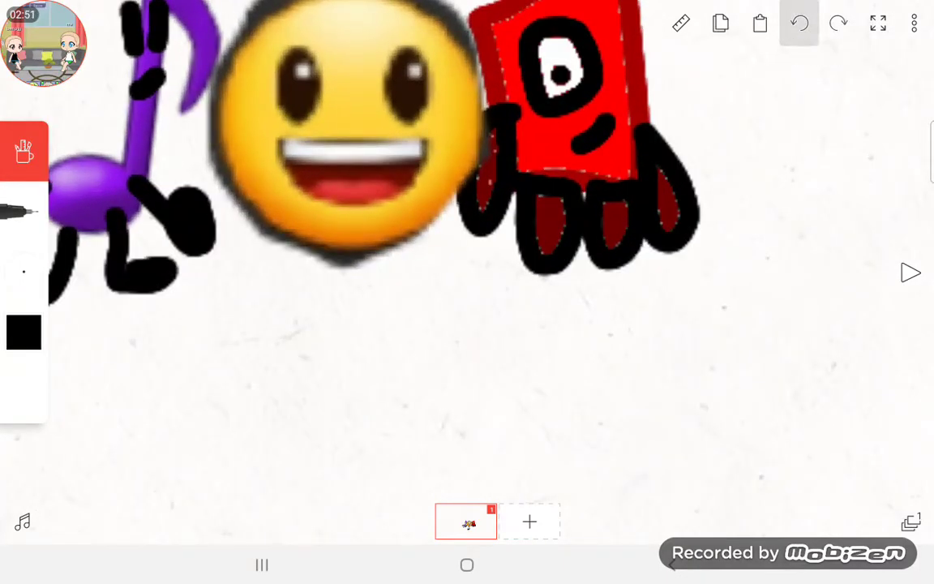
mouse_move(284, 232)
left_mouse_down()
mouse_move(199, 320)
mouse_move(219, 357)
left_mouse_up()
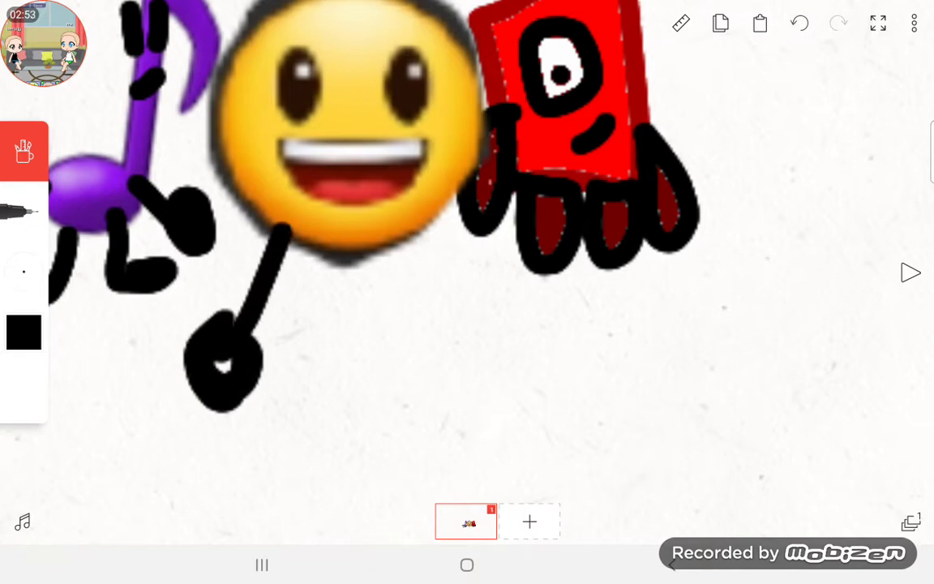
left_click_drag(470, 267, 502, 357)
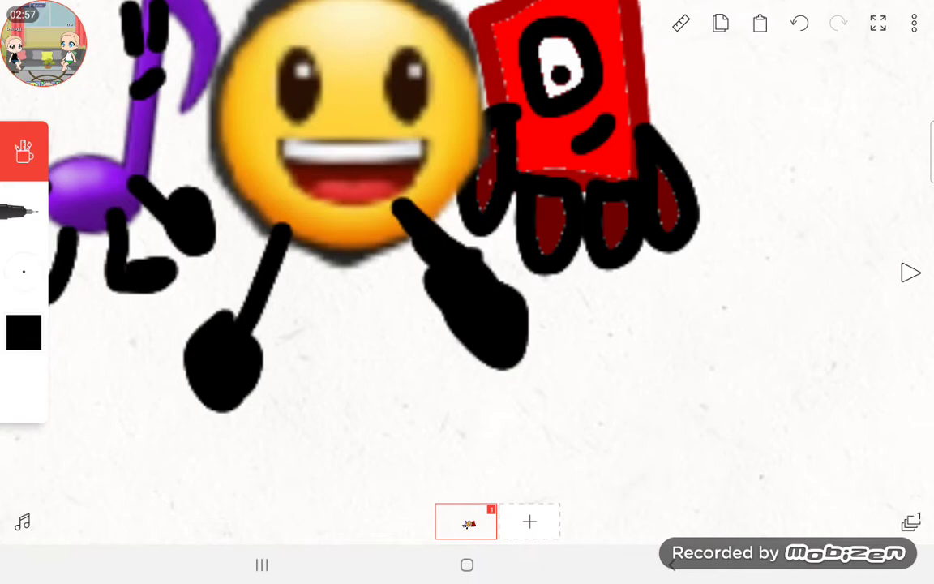
left_click(799, 24)
left_click_drag(413, 227, 519, 341)
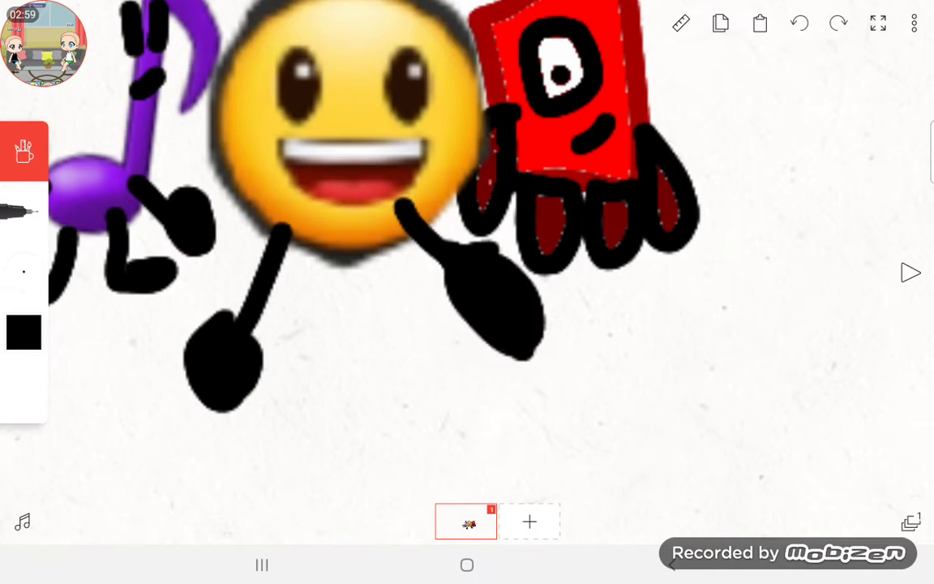
scroll(349, 162, "up", 8)
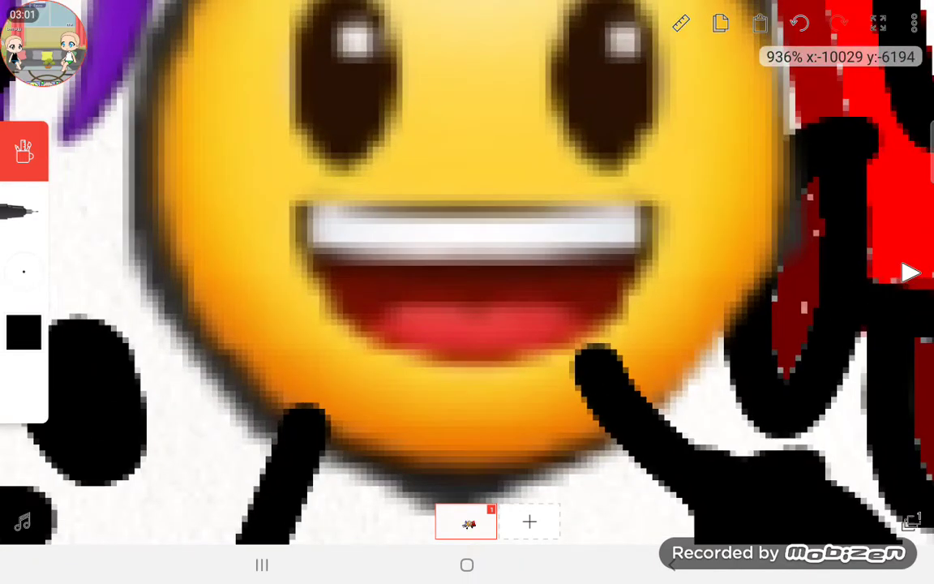
scroll(467, 243, "down", 4)
Step: Paint both of the smiley's eyes solid black
left_click_drag(308, 194, 356, 324)
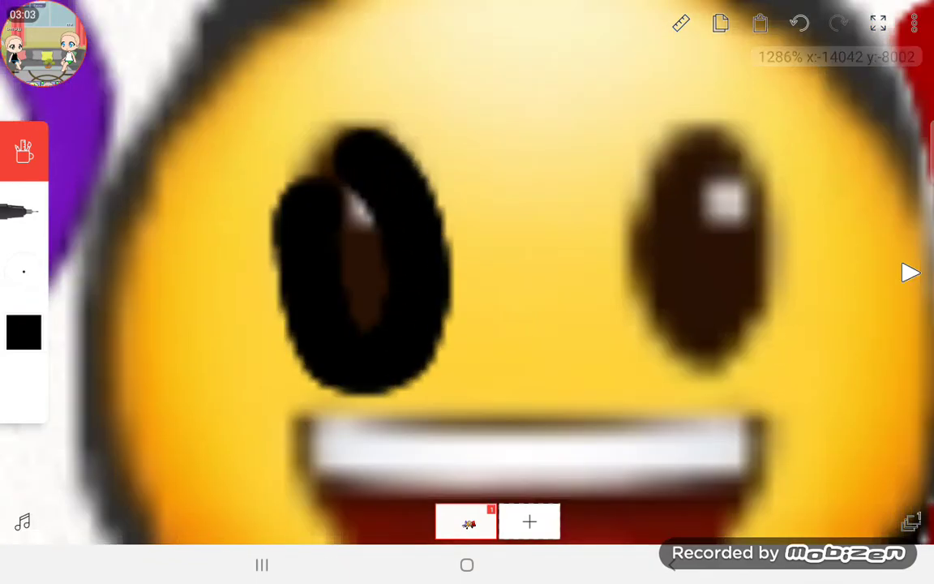
left_click_drag(583, 179, 697, 365)
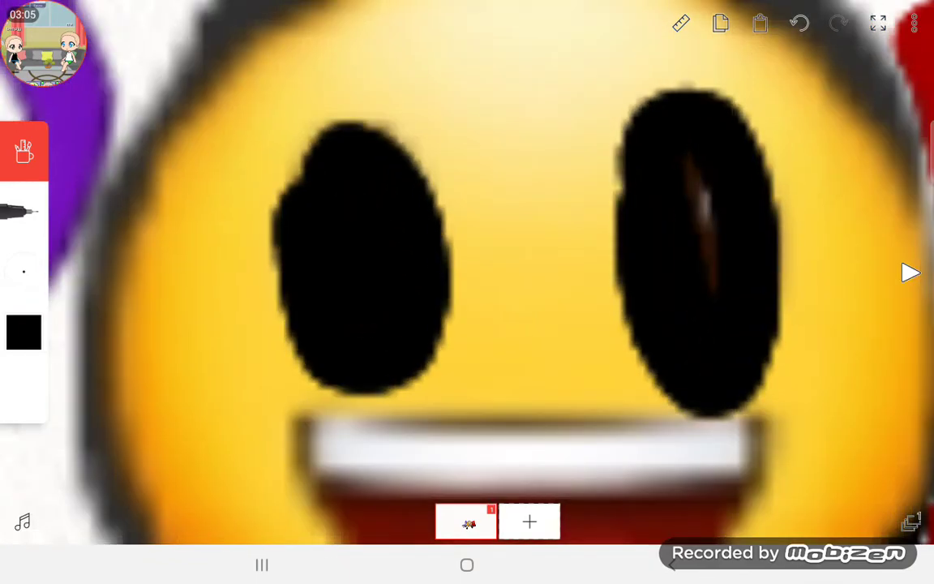
left_click(24, 272)
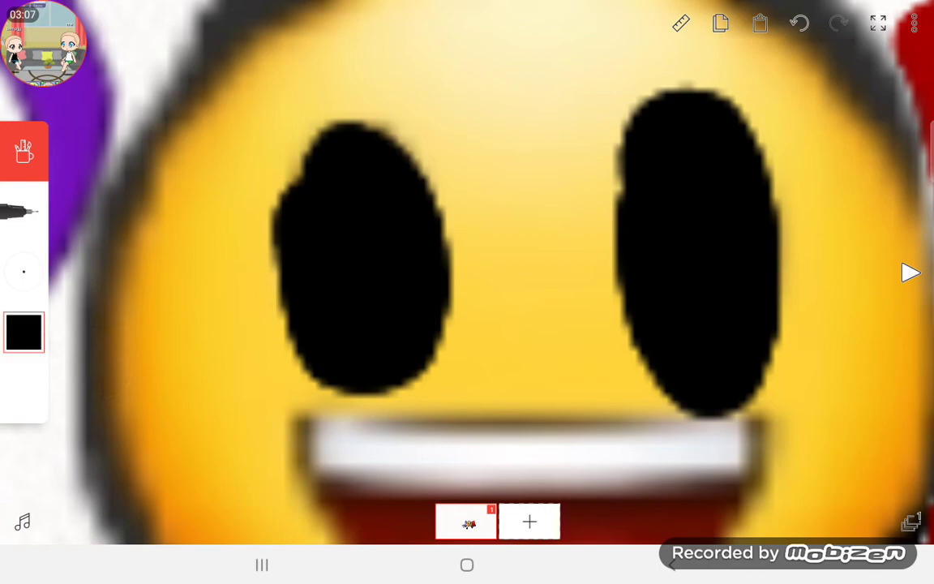
left_click(24, 272)
Step: Add small white highlight dots to both eyes
left_click(23, 332)
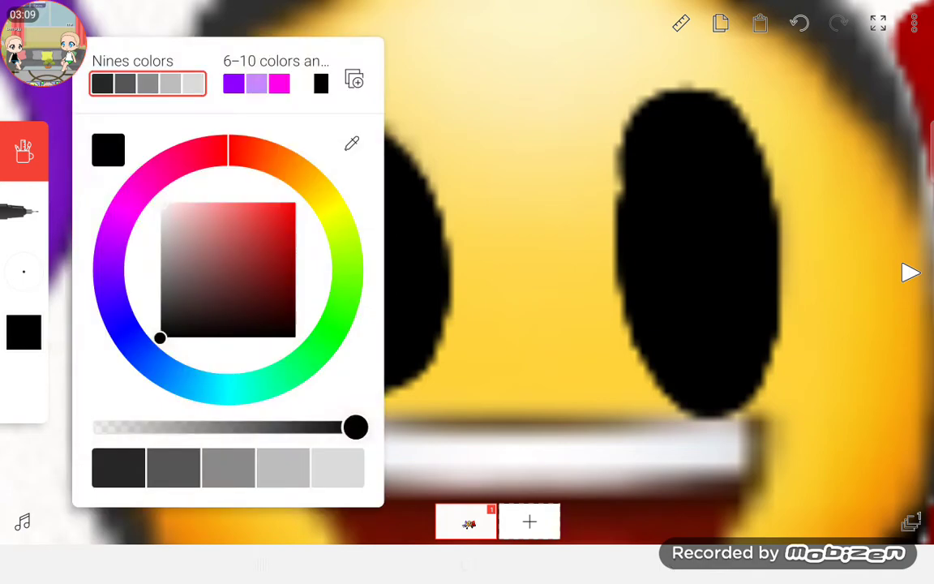
left_click(114, 463)
left_click_drag(340, 154, 381, 211)
left_click_drag(673, 146, 721, 219)
left_click(799, 24)
left_click(798, 24)
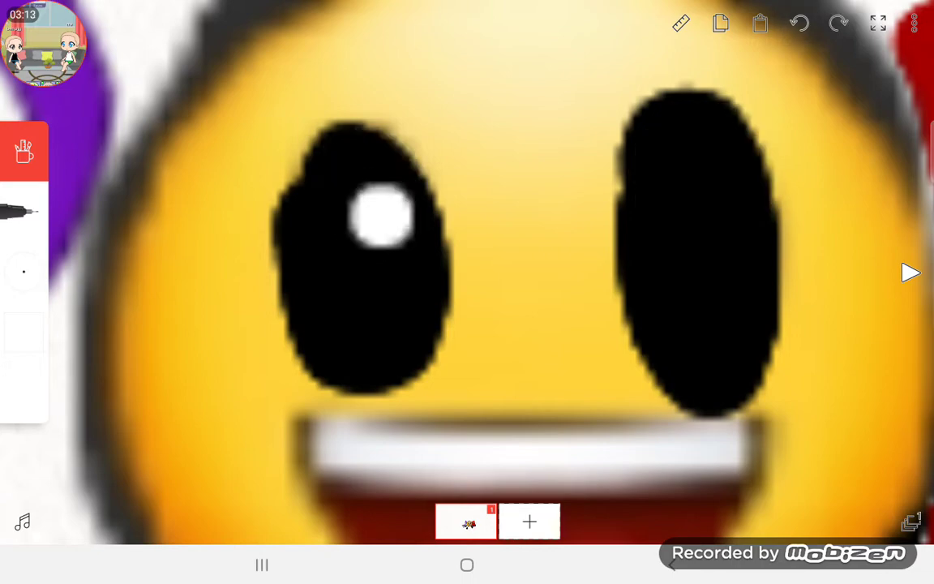
mouse_move(373, 207)
left_mouse_down()
mouse_move(349, 187)
mouse_move(381, 191)
left_mouse_up()
left_click(799, 23)
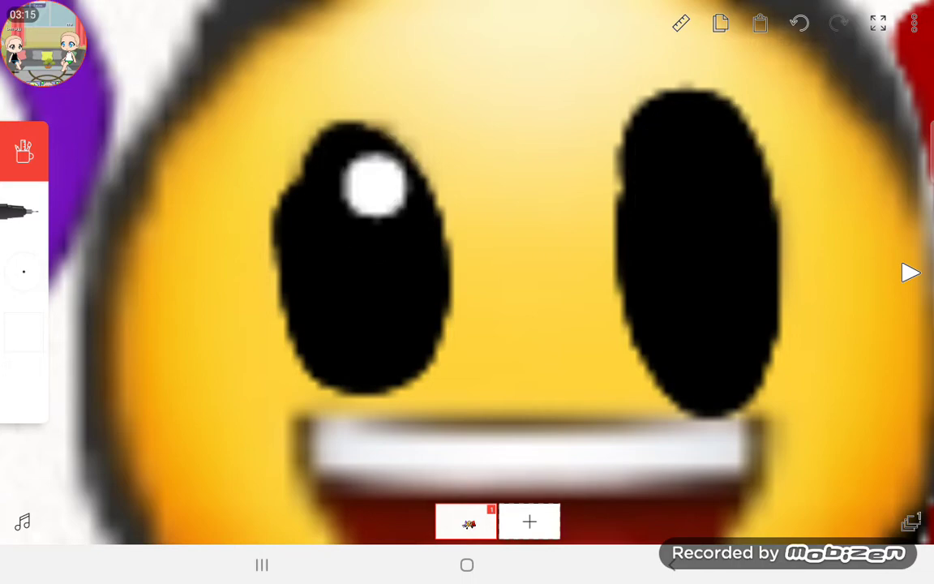
left_click(673, 146)
scroll(486, 276, "down", 5)
left_click(24, 333)
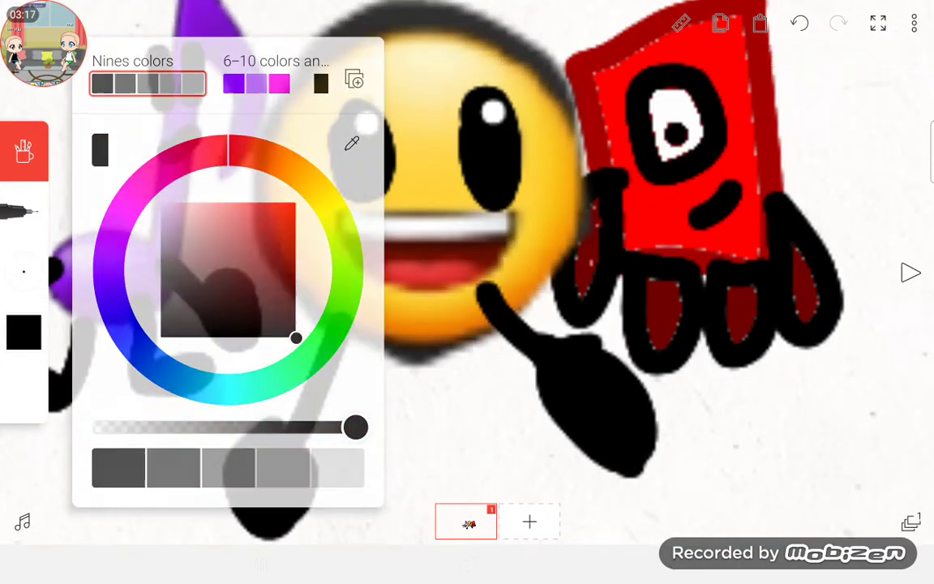
left_click(567, 325)
scroll(454, 244, "up", 5)
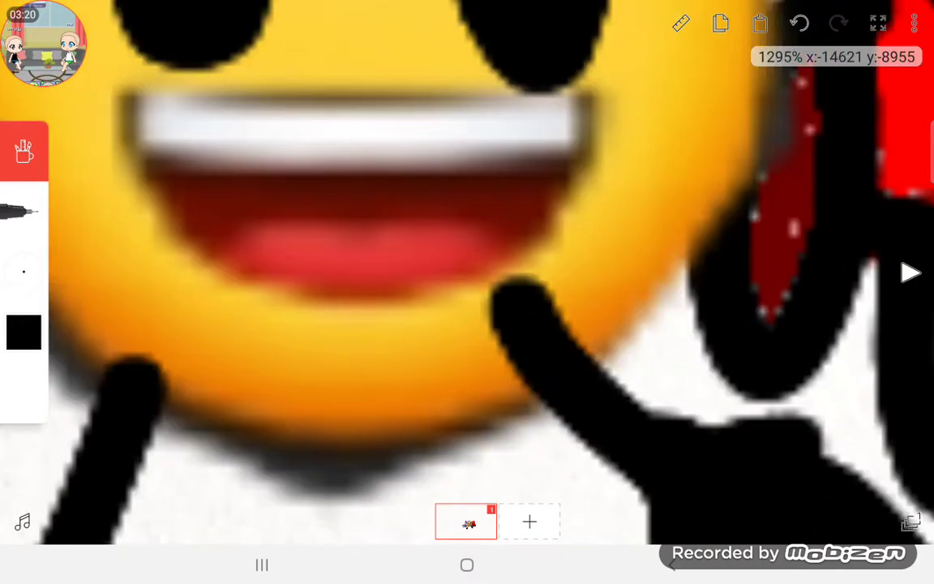
Step: Paint the tongue red and the inside of the mouth dark maroon
left_click(23, 331)
left_click(235, 84)
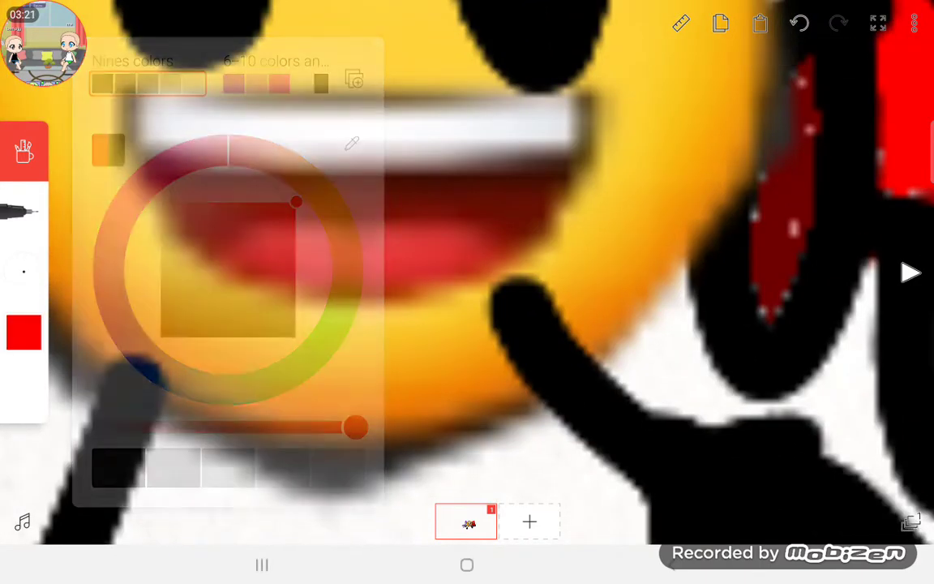
mouse_move(414, 198)
left_mouse_down()
mouse_move(227, 207)
mouse_move(442, 243)
left_mouse_up()
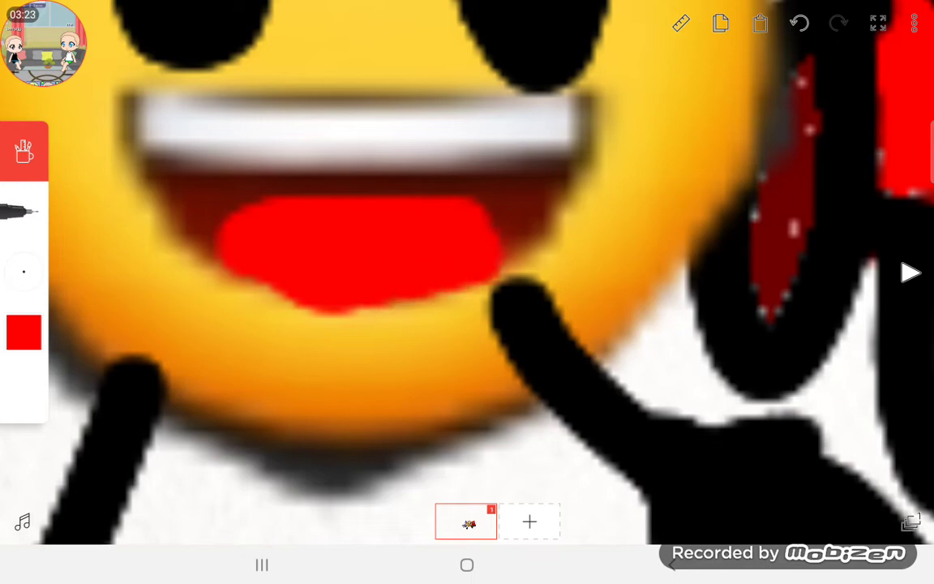
left_click(24, 332)
left_click(292, 308)
left_click(486, 324)
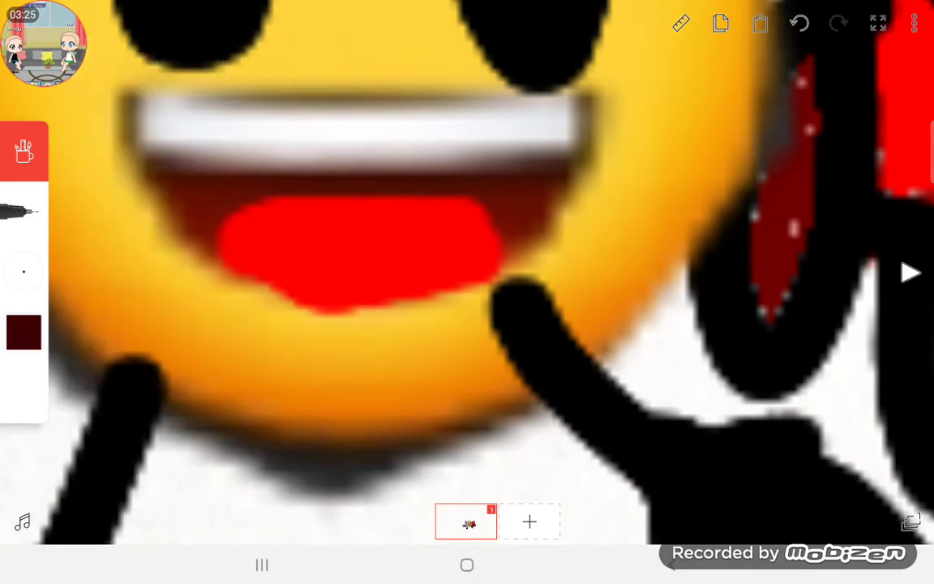
mouse_move(146, 163)
left_mouse_down()
mouse_move(194, 211)
mouse_move(244, 171)
mouse_move(470, 174)
mouse_move(495, 260)
left_mouse_up()
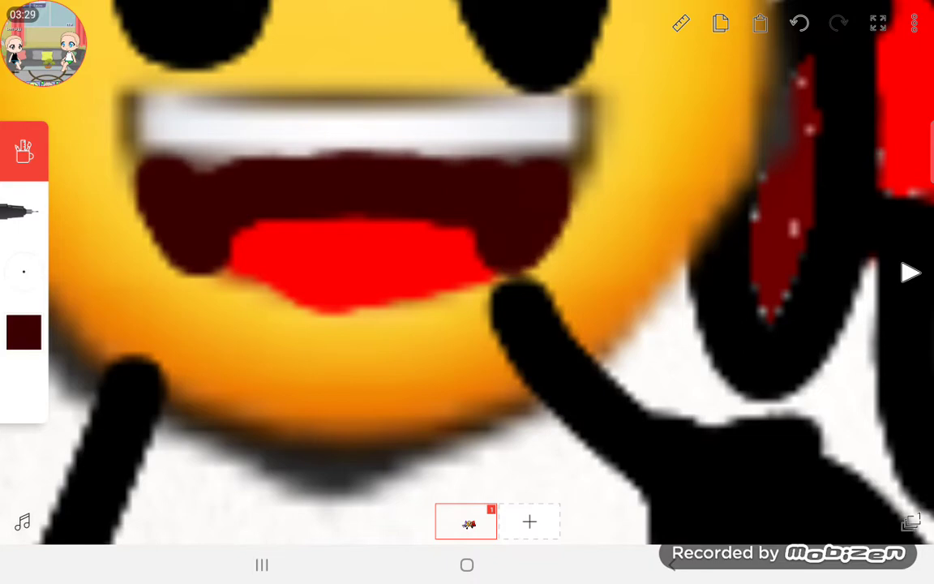
Step: Paint the smiley's teeth solid white
left_click(24, 332)
left_click(292, 309)
left_click(487, 325)
mouse_move(114, 129)
left_mouse_down()
mouse_move(454, 130)
mouse_move(527, 106)
mouse_move(357, 85)
mouse_move(106, 85)
left_mouse_up()
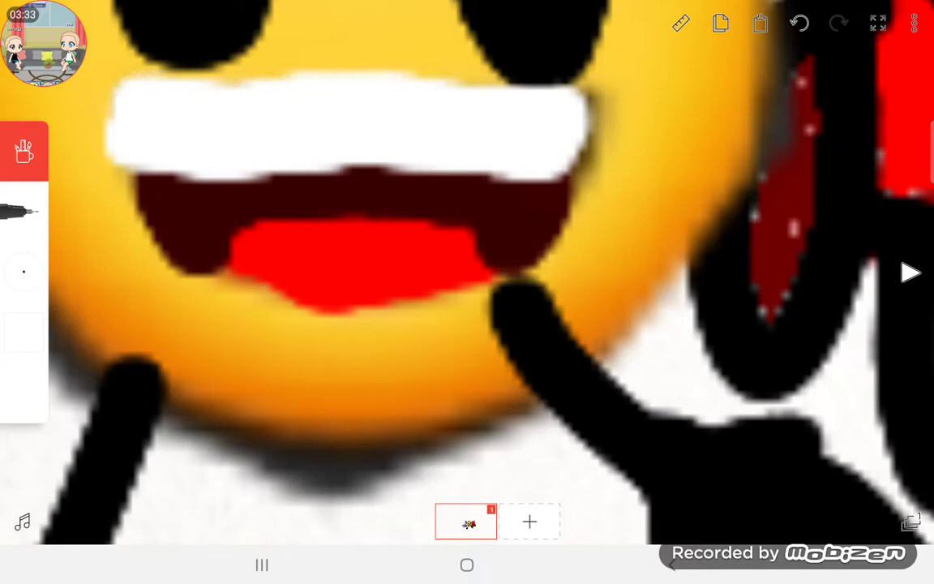
scroll(467, 243, "down", 8)
scroll(325, 203, "down", 2)
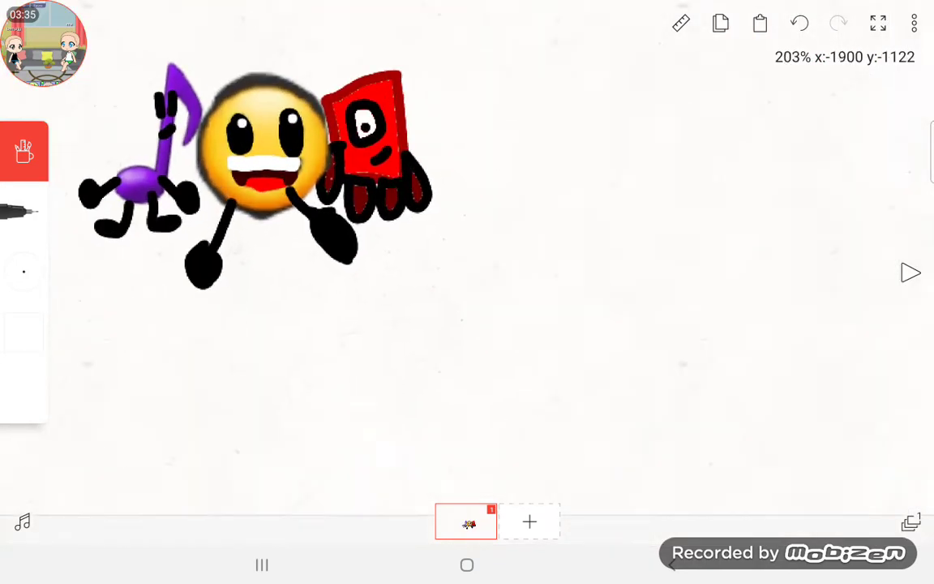
scroll(324, 202, "up", 6)
scroll(325, 203, "down", 4)
scroll(325, 203, "down", 1)
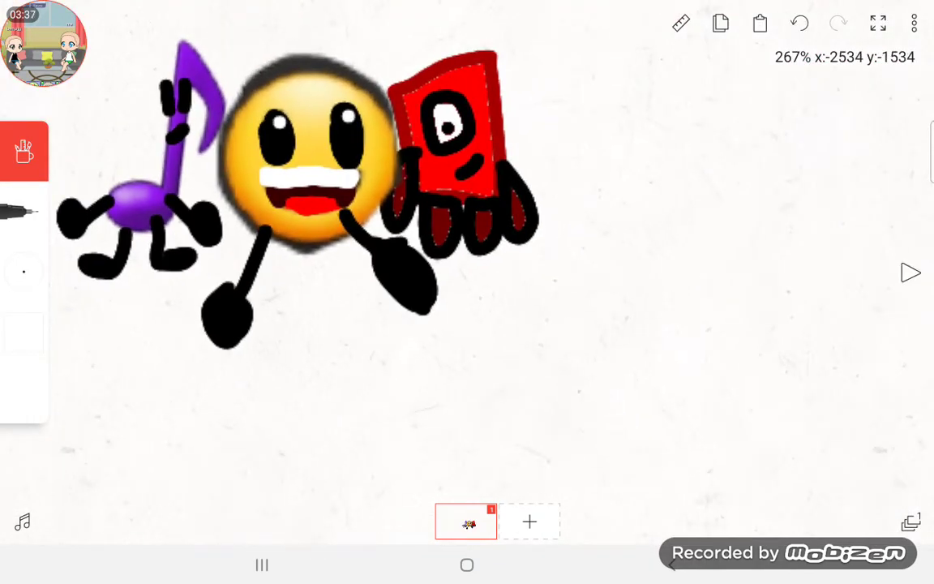
Step: Insert the smiling halo emoji as text and drag it right of the red character
left_click(23, 394)
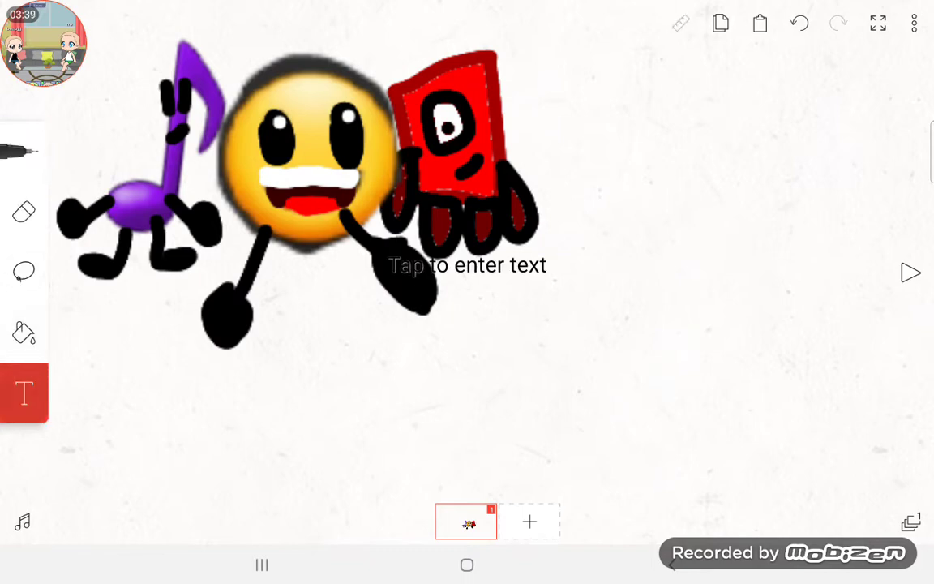
left_click(454, 268)
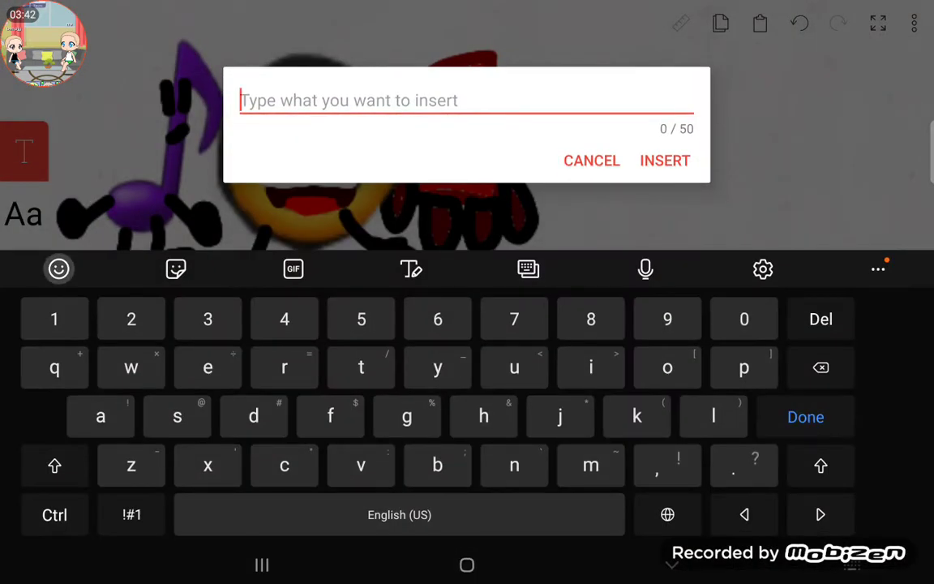
left_click(58, 269)
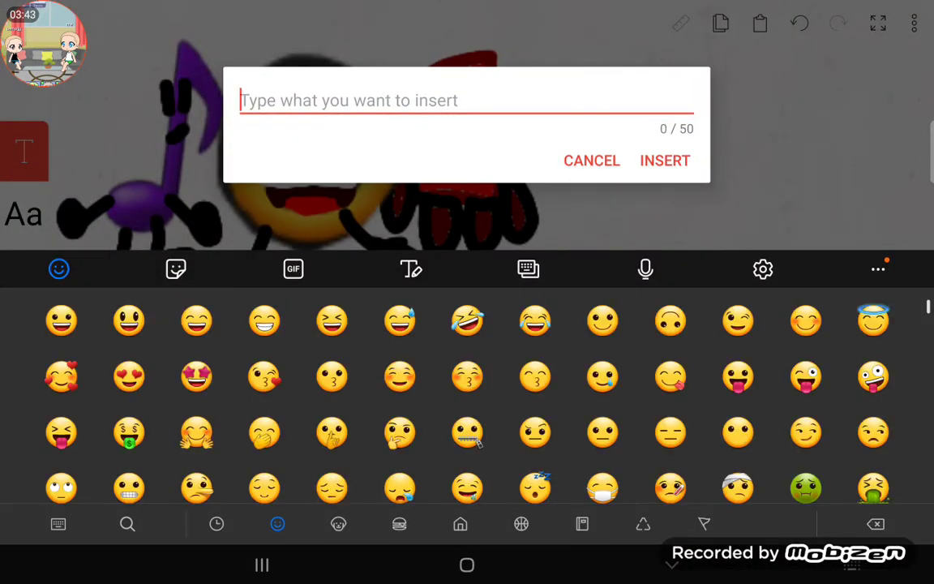
left_click(873, 321)
left_click(665, 160)
left_click_drag(308, 320, 704, 160)
left_click(568, 422)
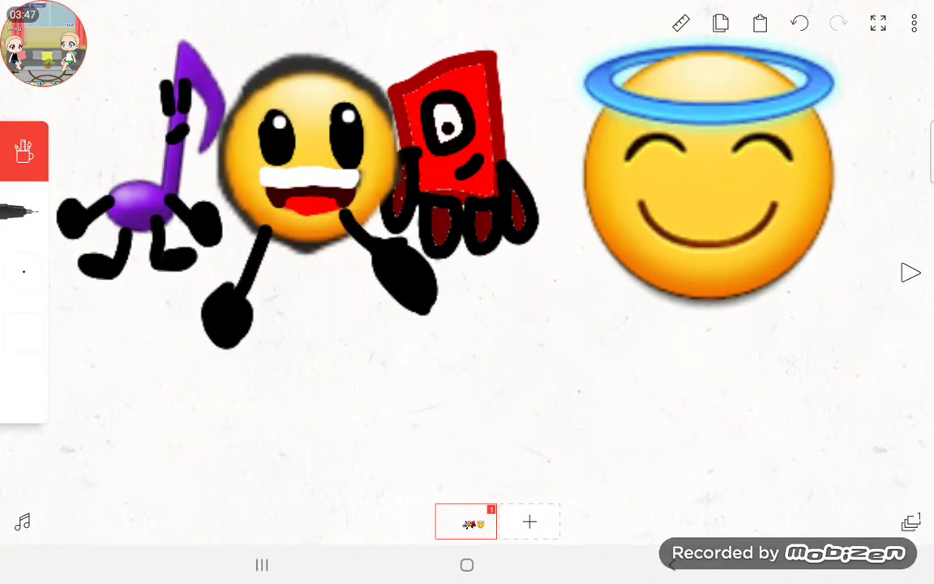
Step: Set the brush to black and draw the halo emoji's left arm with a round hand
left_click(24, 271)
left_click(567, 365)
scroll(467, 203, "up", 5)
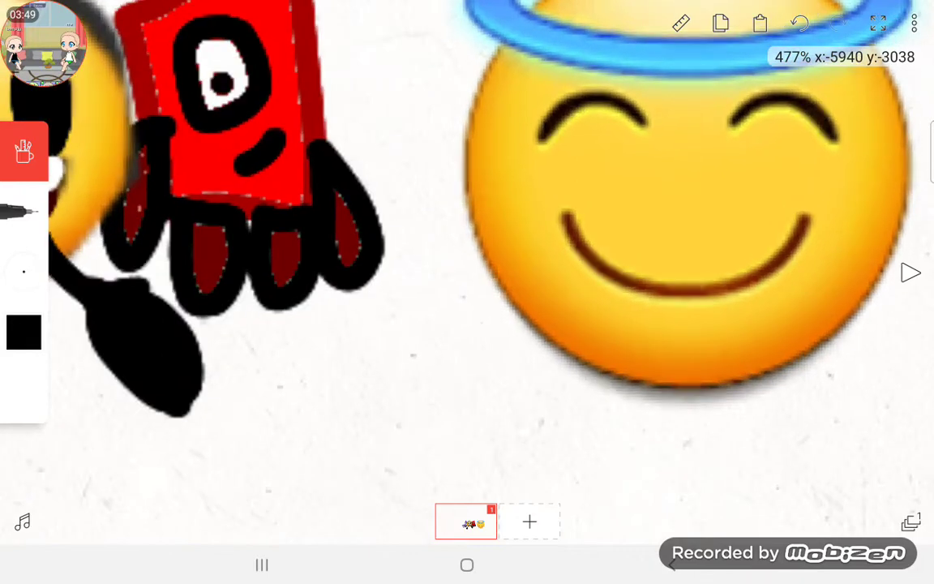
left_click_drag(506, 260, 405, 422)
mouse_move(357, 381)
left_mouse_down()
mouse_move(454, 365)
mouse_move(421, 292)
left_mouse_up()
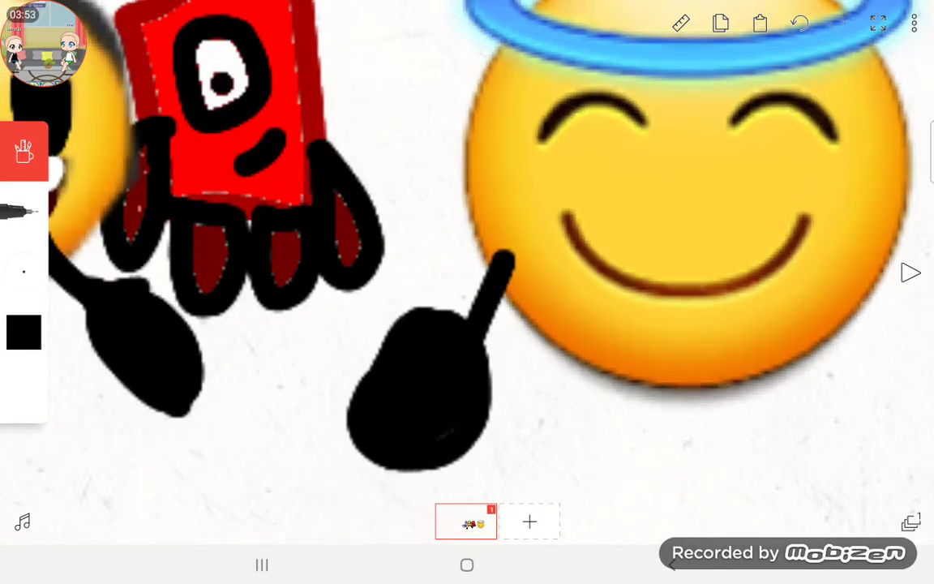
scroll(467, 244, "down", 2)
Step: Draw the right arm with a round hand, and undo a stray leg stroke
left_click_drag(629, 219, 762, 361)
mouse_move(698, 325)
left_mouse_down()
mouse_move(750, 276)
mouse_move(779, 389)
left_mouse_up()
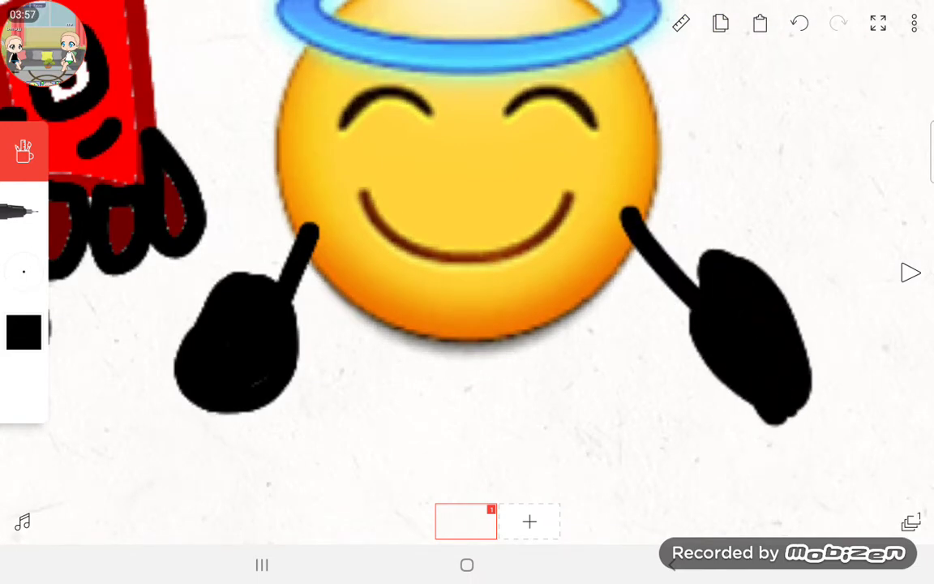
scroll(467, 243, "down", 3)
scroll(467, 243, "up", 4)
mouse_move(396, 182)
left_mouse_down()
mouse_move(393, 341)
mouse_move(406, 304)
left_mouse_up()
left_click(800, 23)
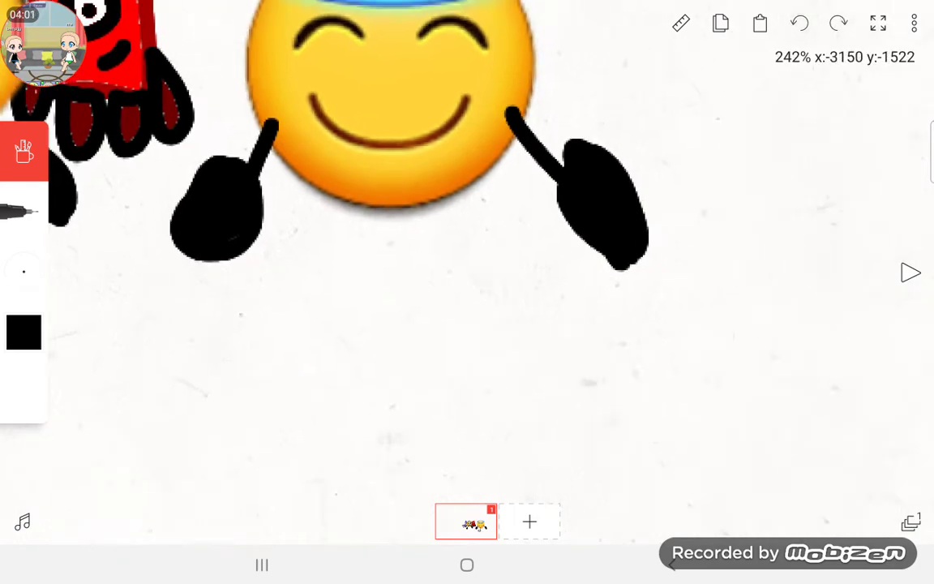
scroll(467, 244, "down", 3)
left_click(24, 150)
scroll(324, 203, "down", 2)
scroll(365, 227, "up", 2)
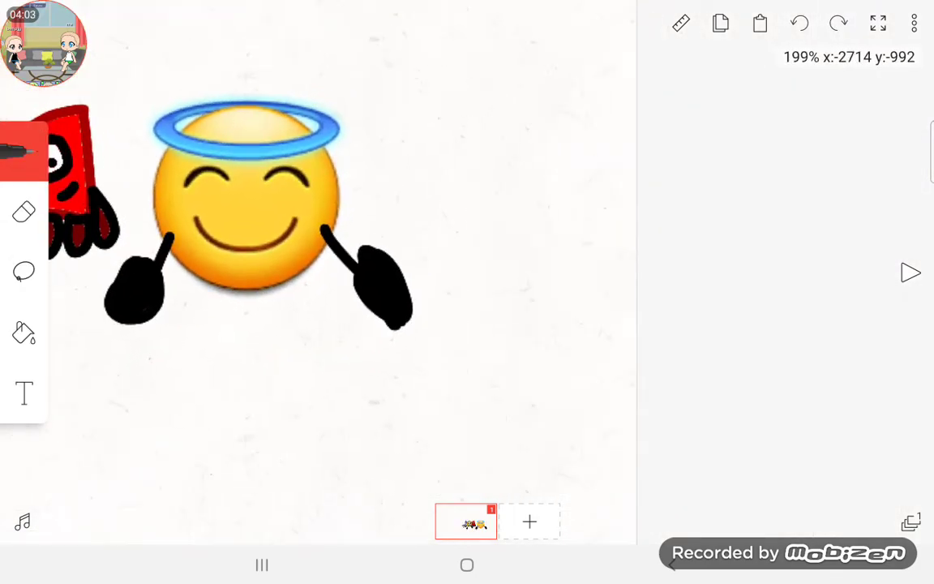
scroll(283, 203, "up", 2)
scroll(243, 203, "up", 1)
scroll(227, 211, "up", 2)
Step: Draw trial loop and square shapes beside the halo emoji, then undo them
mouse_move(329, 272)
left_mouse_down()
mouse_move(389, 146)
mouse_move(486, 260)
mouse_move(345, 295)
left_mouse_up()
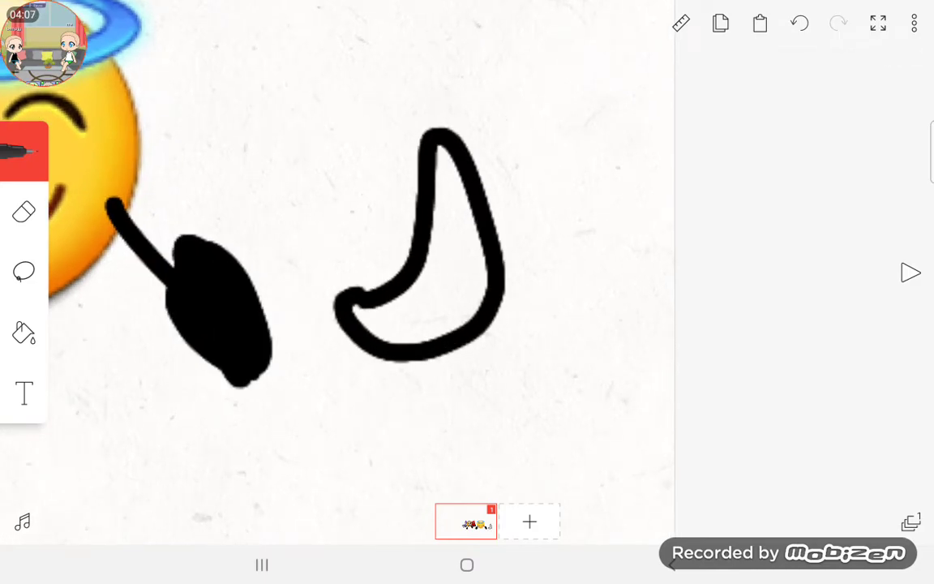
left_click(799, 23)
scroll(324, 243, "down", 3)
scroll(324, 243, "down", 2)
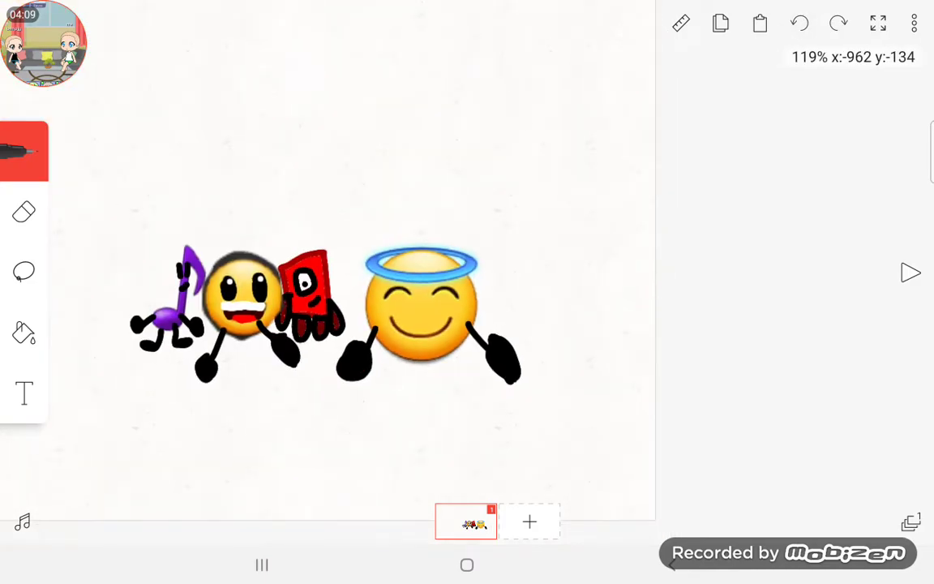
scroll(422, 325, "up", 4)
scroll(244, 284, "down", 1)
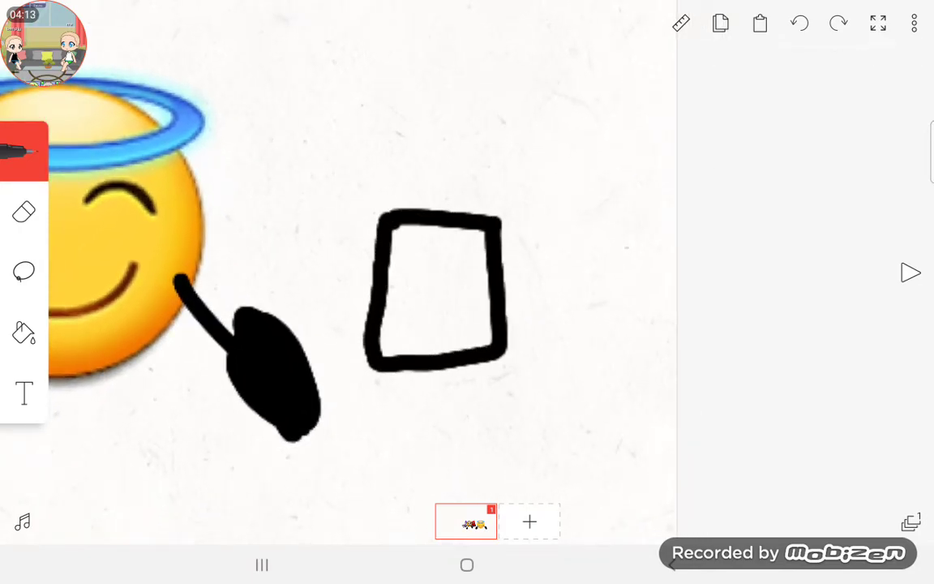
left_click(800, 24)
Step: Draw a large black rectangle with a small box-shaped stand beneath it
mouse_move(349, 316)
left_mouse_down()
mouse_move(543, 332)
mouse_move(519, 158)
left_mouse_up()
left_click_drag(519, 158, 320, 179)
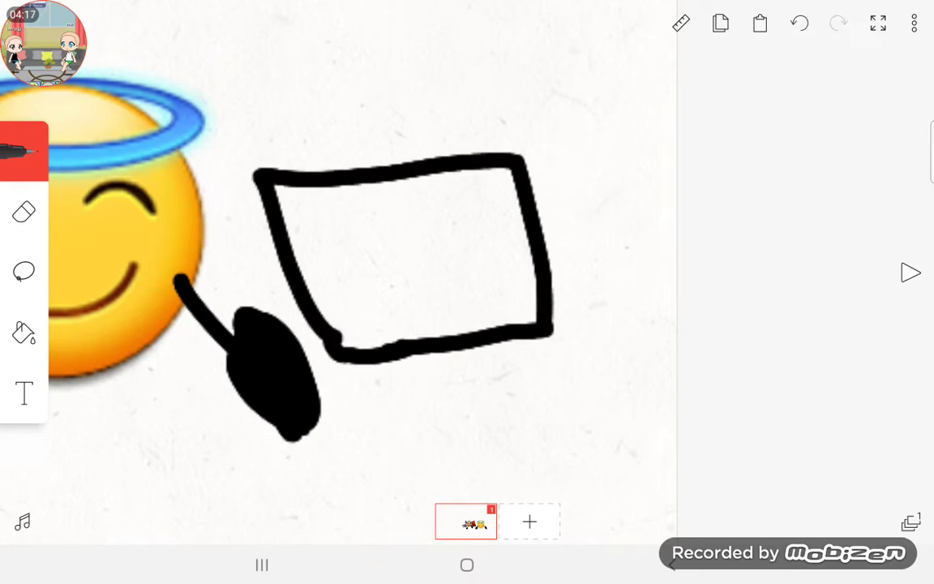
scroll(405, 259, "up", 5)
scroll(405, 259, "down", 1)
mouse_move(377, 300)
left_mouse_down()
mouse_move(394, 430)
mouse_move(478, 283)
left_mouse_up()
left_click(24, 151)
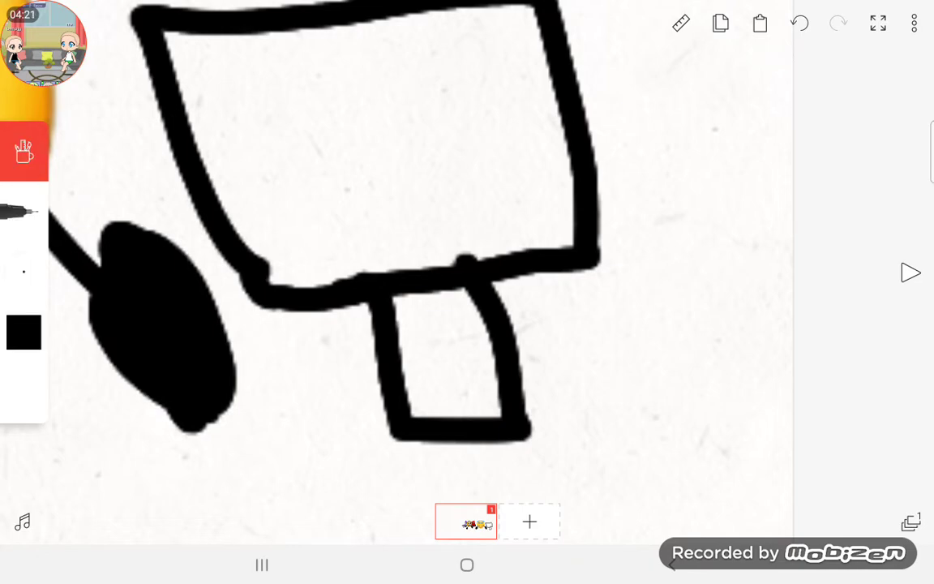
left_click(24, 332)
Step: Switch the brush to bright green and draw an arm with a round hand
left_click(332, 316)
left_click(295, 204)
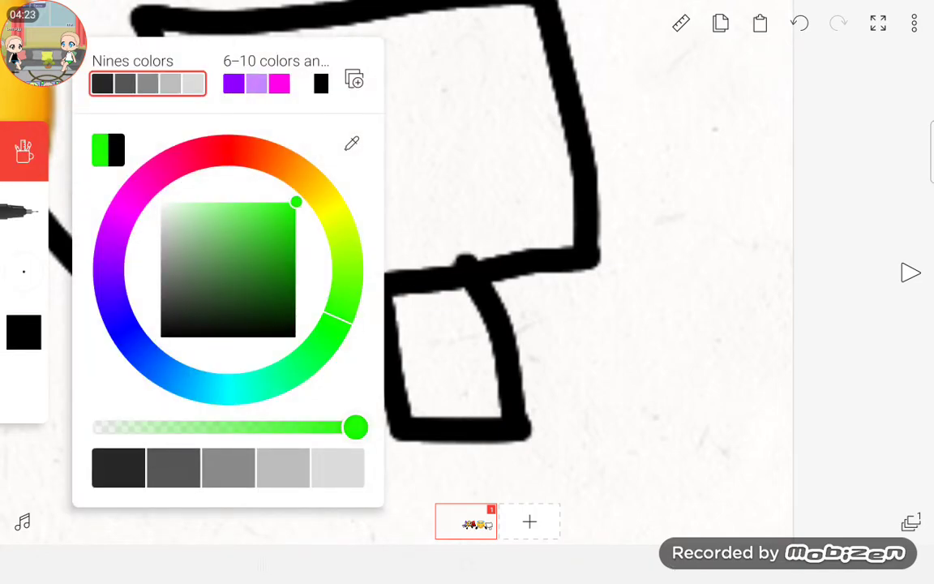
left_click(568, 365)
mouse_move(295, 290)
left_mouse_down()
mouse_move(274, 391)
mouse_move(284, 454)
left_mouse_up()
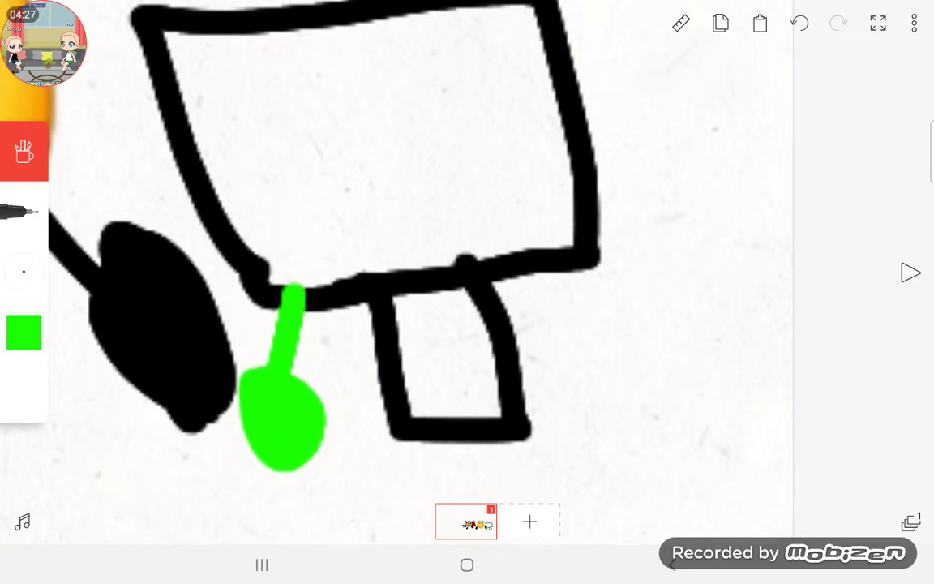
mouse_move(583, 264)
left_mouse_down()
mouse_move(706, 397)
mouse_move(697, 373)
left_mouse_up()
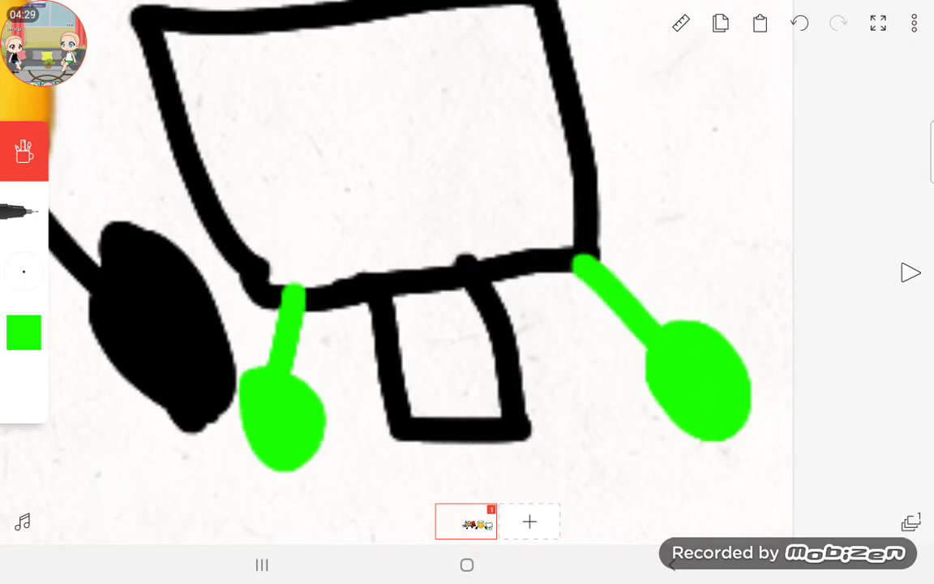
Step: Draw two green legs ending in feet below the rectangle
left_click_drag(454, 405, 381, 187)
mouse_move(381, 231)
left_mouse_down()
mouse_move(385, 284)
mouse_move(260, 389)
mouse_move(324, 381)
left_mouse_up()
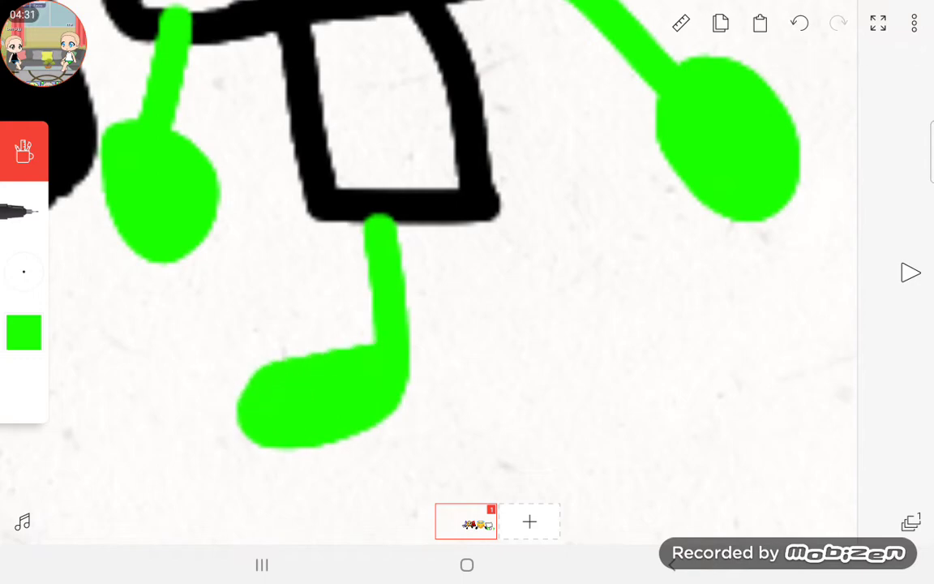
mouse_move(441, 214)
left_mouse_down()
mouse_move(466, 389)
mouse_move(535, 356)
left_mouse_up()
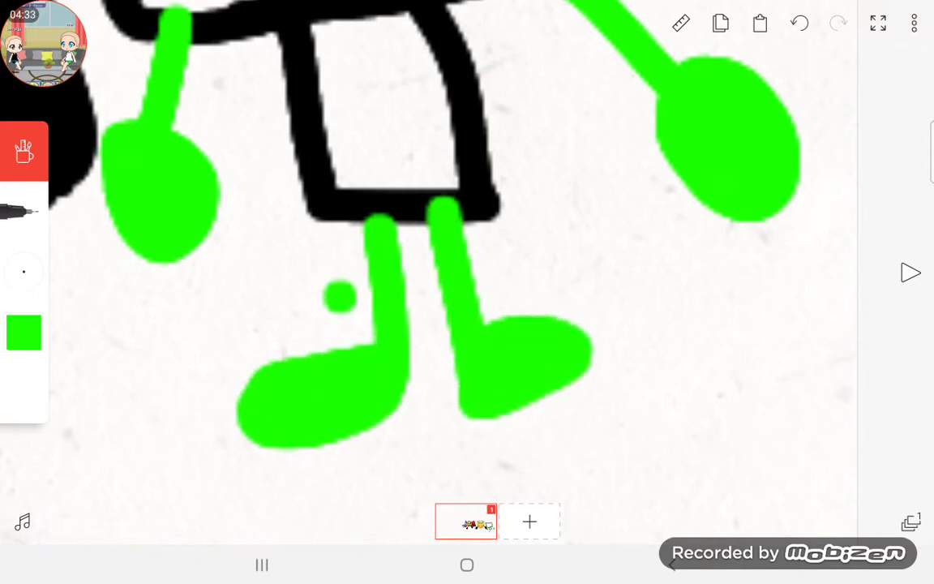
scroll(405, 284, "down", 3)
scroll(405, 284, "up", 5)
Step: Draw two solid green oval eyes and a small green mouth
left_click_drag(324, 105, 333, 316)
left_click_drag(332, 316, 308, 106)
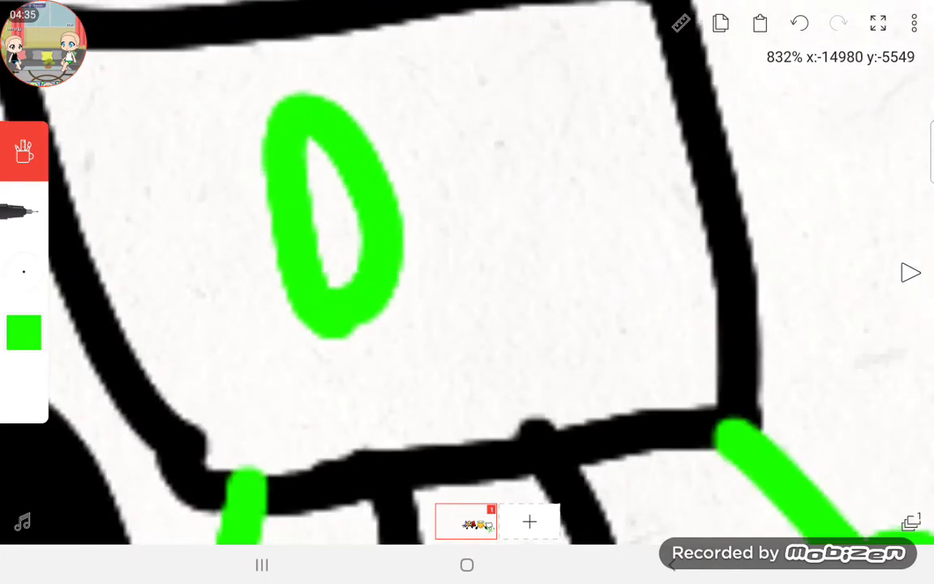
left_click_drag(300, 146, 316, 260)
left_click_drag(527, 243, 511, 292)
left_click_drag(495, 122, 486, 308)
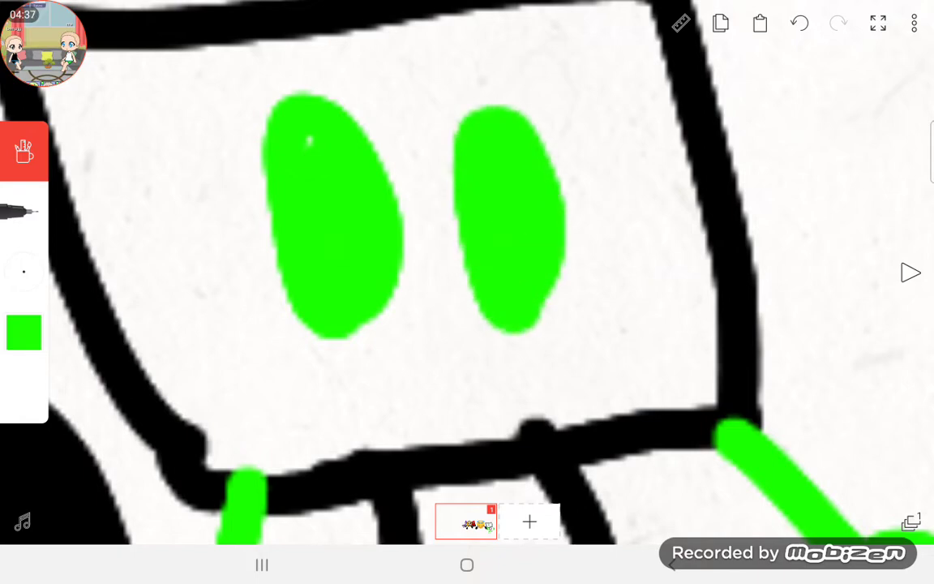
left_click_drag(535, 348, 584, 316)
scroll(467, 292, "down", 5)
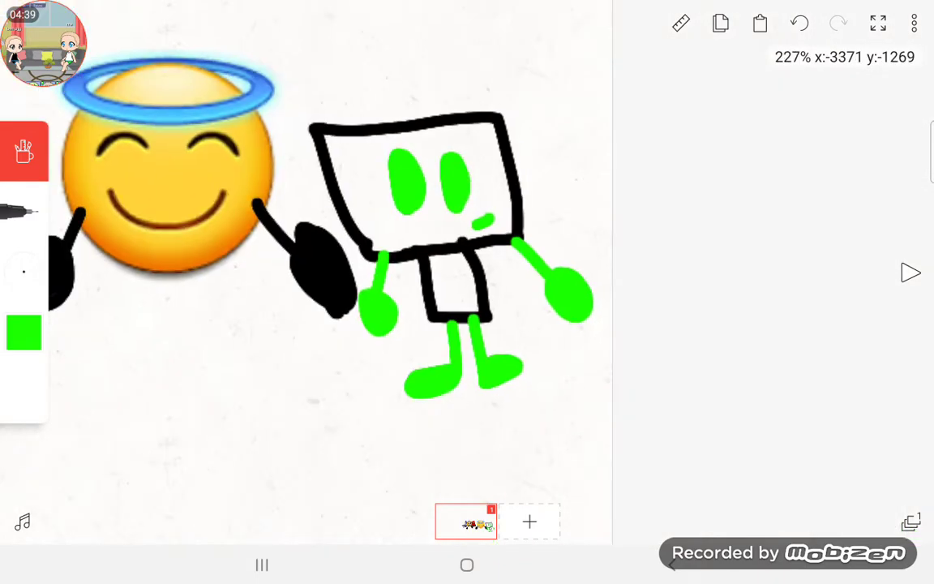
scroll(406, 244, "up", 5)
scroll(406, 243, "up", 2)
Step: Undo the trial eyes and mouth and set the brush colour to mid grey
key("ctrl+z")
key("ctrl+z")
key("ctrl+z")
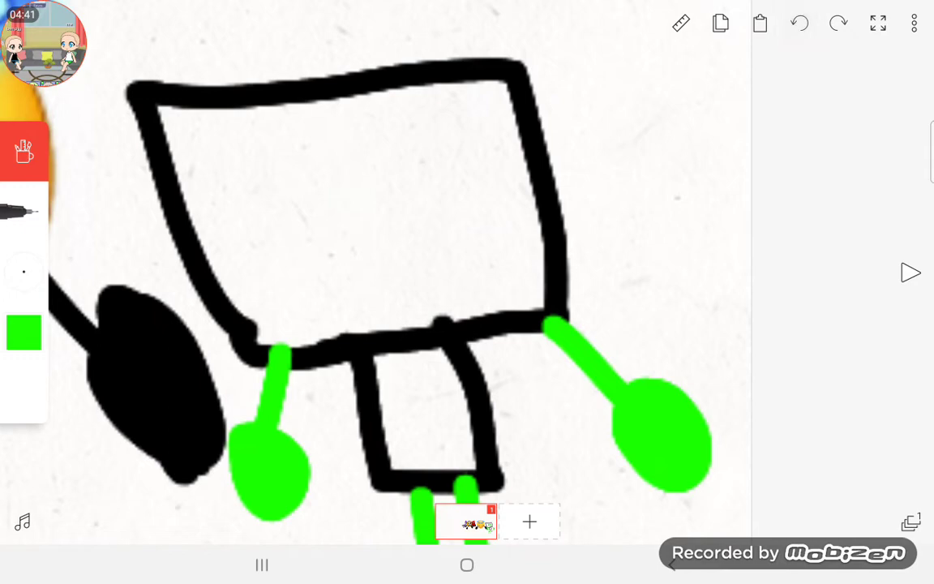
left_click(23, 333)
left_click(24, 154)
left_click(24, 333)
left_click(23, 154)
left_click(405, 243)
left_click(24, 154)
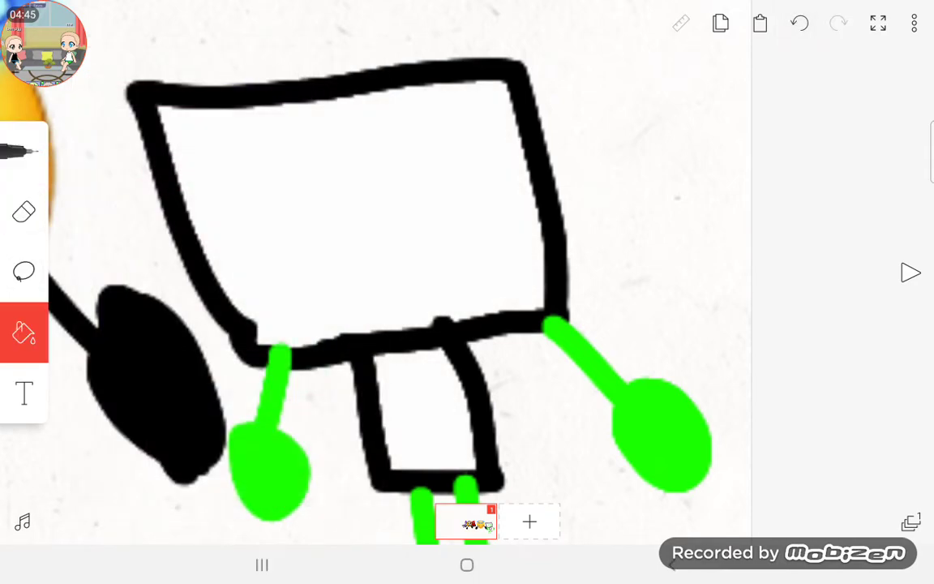
left_click(23, 272)
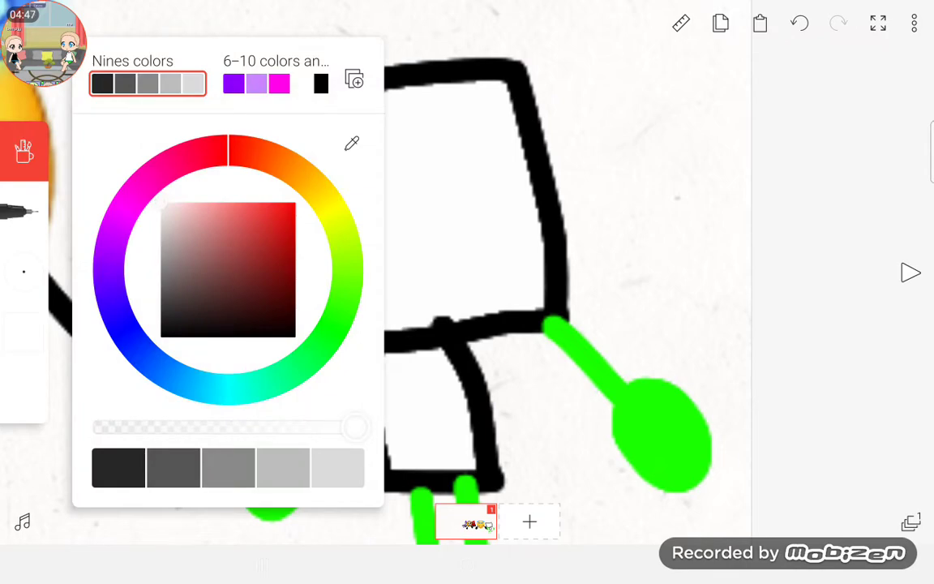
left_click(568, 202)
left_click(23, 271)
left_click(163, 268)
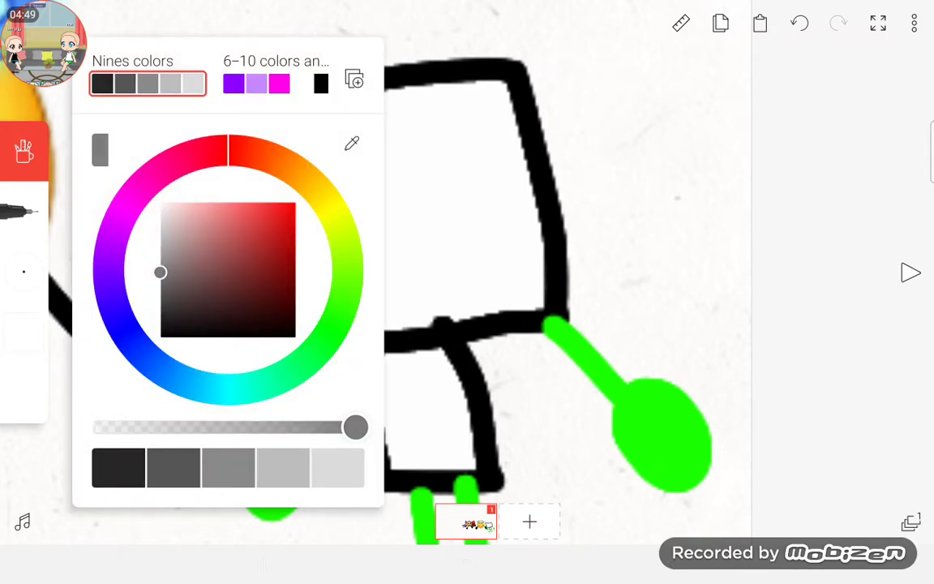
left_click(568, 202)
scroll(406, 284, "up", 5)
scroll(406, 284, "up", 1)
Step: Hand-write grey 'Mtsow tv' lettering across the character's screen
mouse_move(130, 259)
left_mouse_down()
mouse_move(130, 81)
mouse_move(309, 162)
mouse_move(446, 179)
left_mouse_up()
left_click_drag(381, 89, 381, 186)
mouse_move(495, 101)
left_mouse_down()
mouse_move(535, 89)
mouse_move(478, 211)
mouse_move(551, 211)
left_mouse_up()
left_click_drag(568, 162, 583, 186)
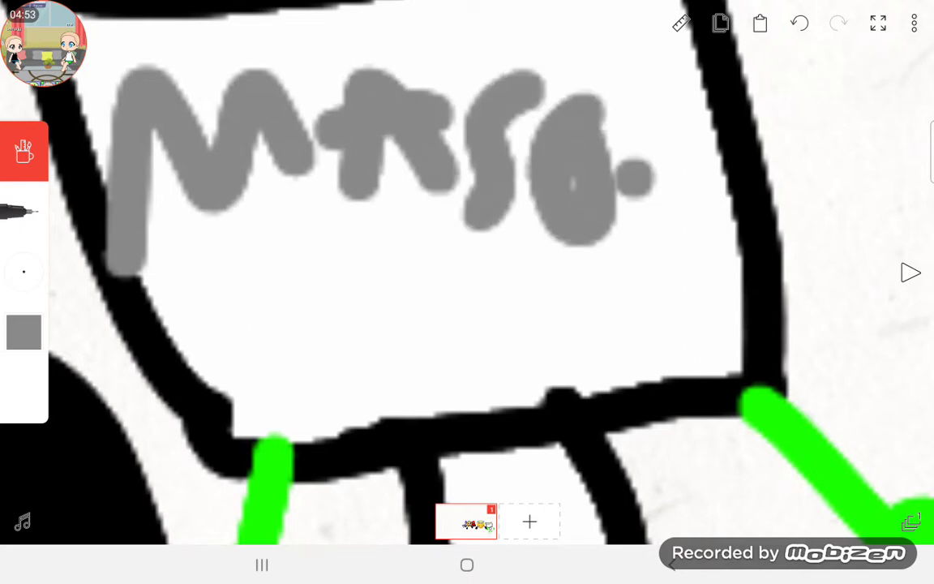
left_click_drag(552, 122, 649, 73)
left_click_drag(227, 316, 251, 252)
left_click_drag(260, 251, 276, 381)
left_click_drag(219, 321, 300, 308)
left_click_drag(324, 252, 348, 324)
left_click_drag(373, 235, 349, 324)
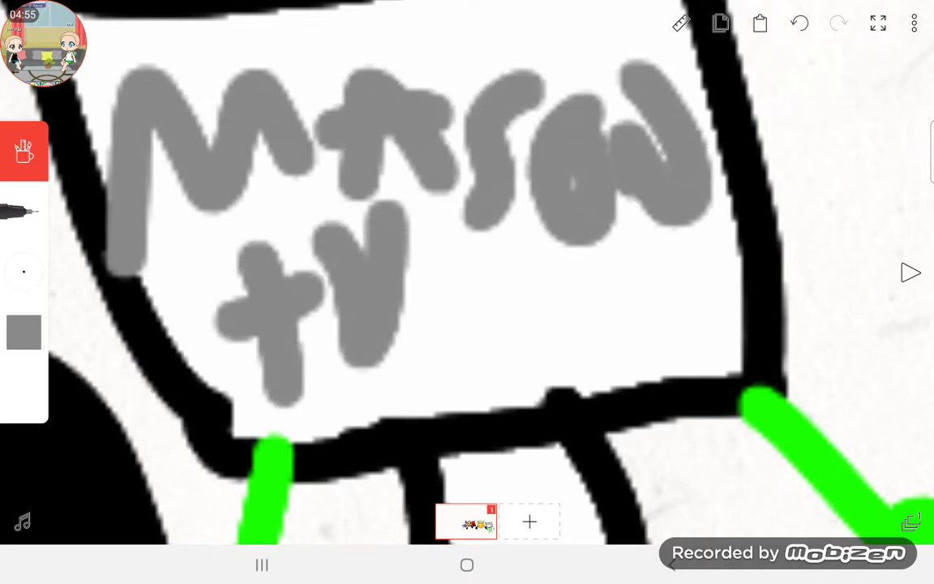
Step: Sample the limbs' green and draw two solid oval eyes and a small smile
left_click(23, 333)
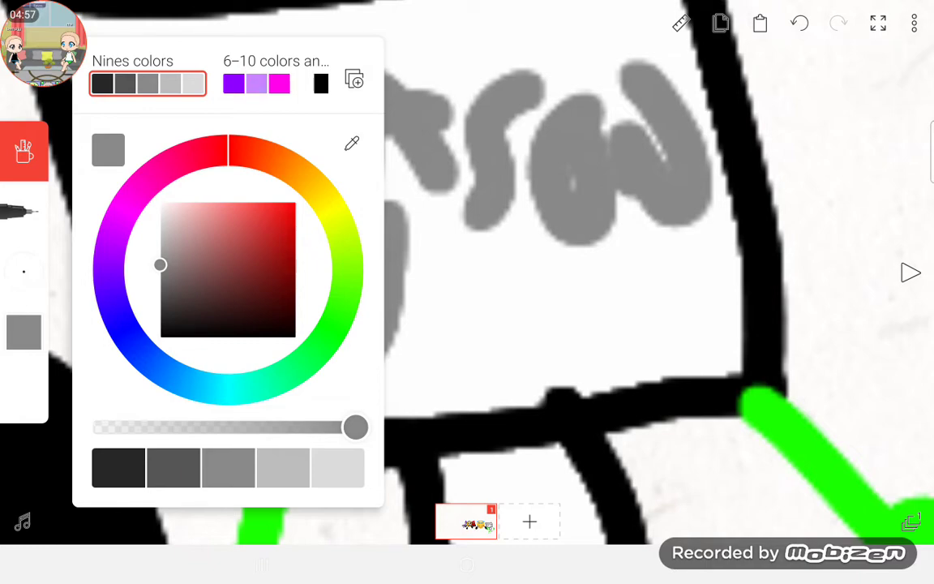
left_click(351, 144)
left_click(276, 438)
left_click(568, 284)
mouse_move(357, 57)
left_mouse_down()
mouse_move(332, 268)
mouse_move(349, 284)
left_mouse_up()
mouse_move(559, 89)
left_mouse_down()
mouse_move(527, 202)
mouse_move(535, 163)
left_mouse_up()
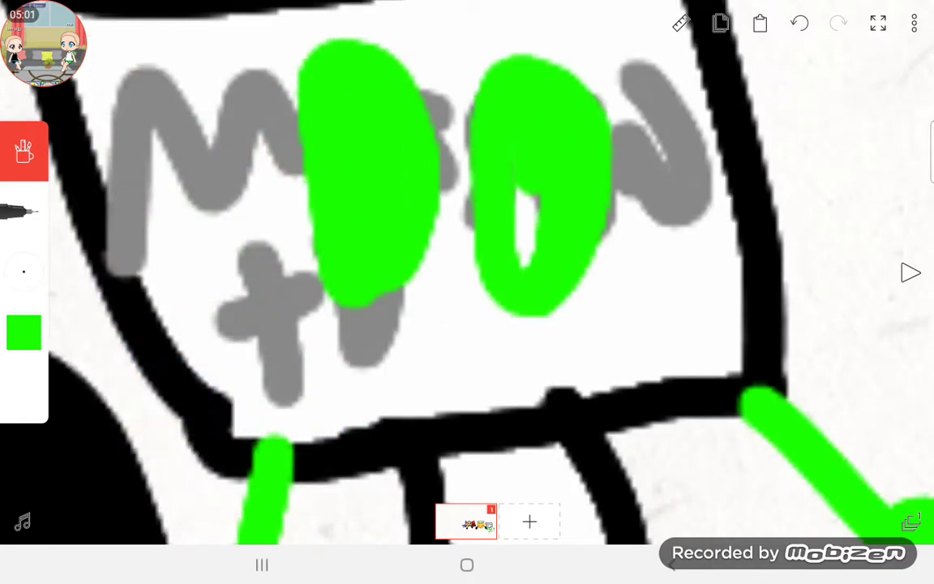
left_click_drag(617, 219, 568, 324)
scroll(467, 243, "down", 5)
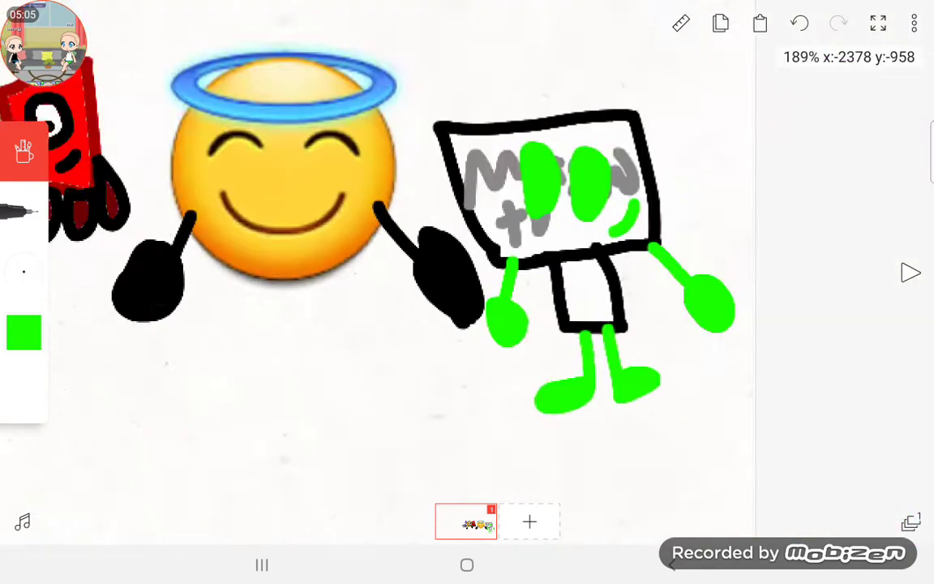
scroll(324, 203, "down", 5)
scroll(324, 203, "down", 2)
scroll(325, 203, "up", 6)
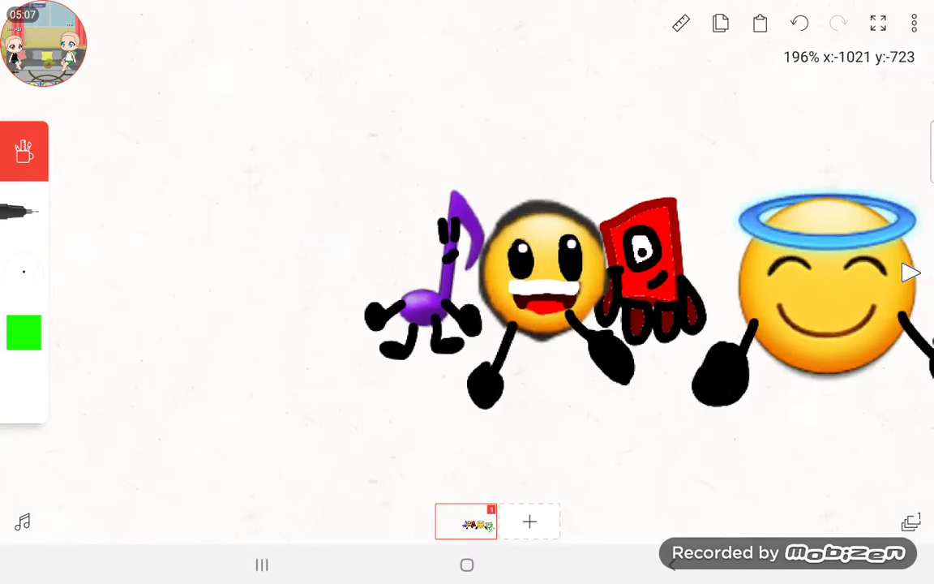
Step: Sketch a green block left of the music note and scribble its interior solid green
left_click(24, 332)
left_click(486, 325)
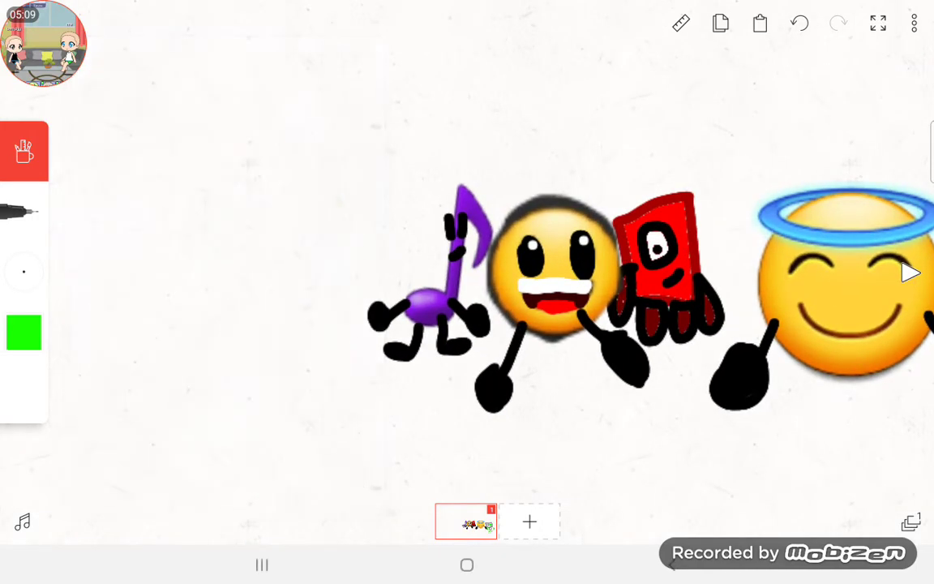
scroll(467, 284, "up", 4)
mouse_move(243, 336)
left_mouse_down()
mouse_move(381, 316)
mouse_move(235, 239)
left_mouse_up()
scroll(467, 284, "up", 3)
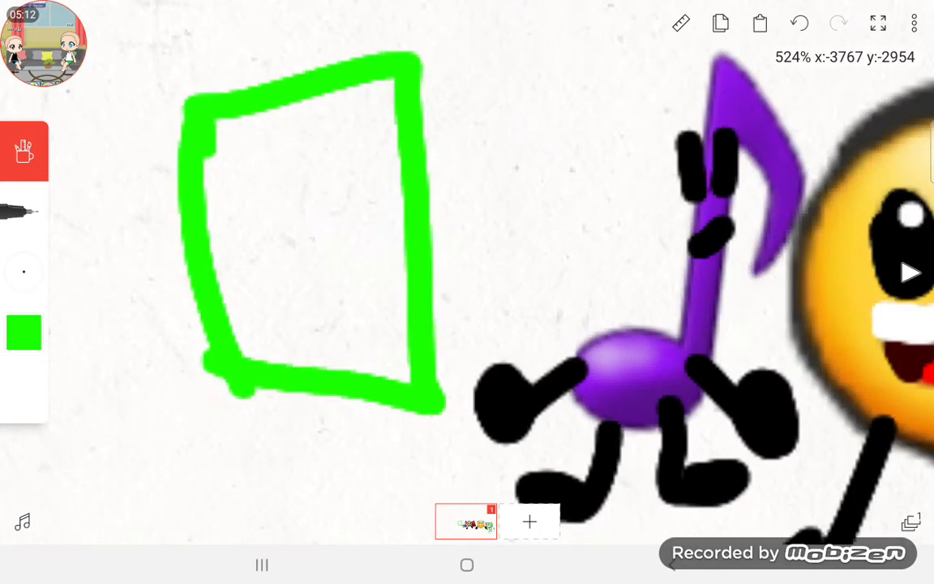
mouse_move(199, 138)
left_mouse_down()
mouse_move(235, 325)
mouse_move(397, 243)
mouse_move(397, 90)
mouse_move(199, 121)
left_mouse_up()
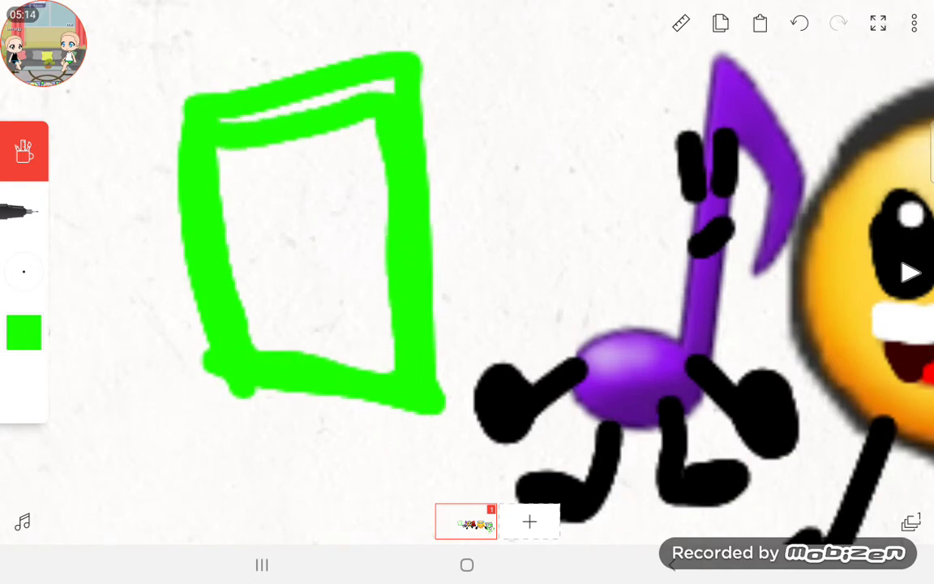
left_click_drag(336, 113, 337, 357)
left_click_drag(308, 114, 320, 365)
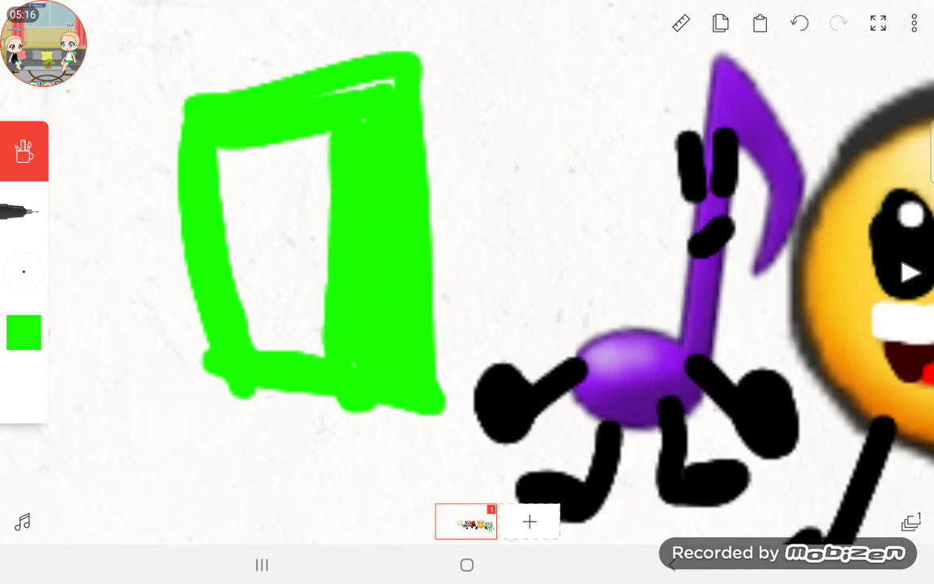
mouse_move(280, 122)
left_mouse_down()
mouse_move(279, 320)
mouse_move(268, 292)
left_mouse_up()
left_click_drag(243, 142, 239, 317)
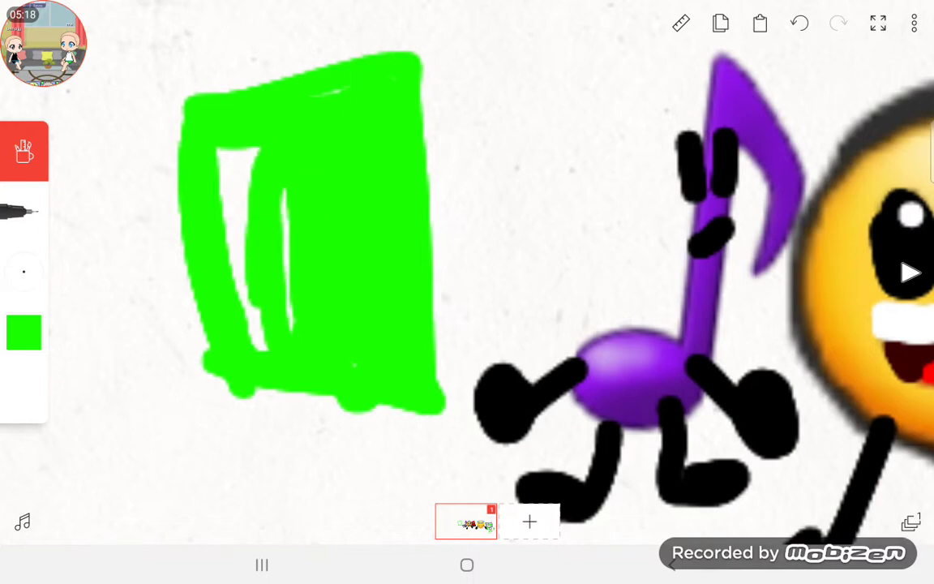
left_click_drag(215, 138, 215, 279)
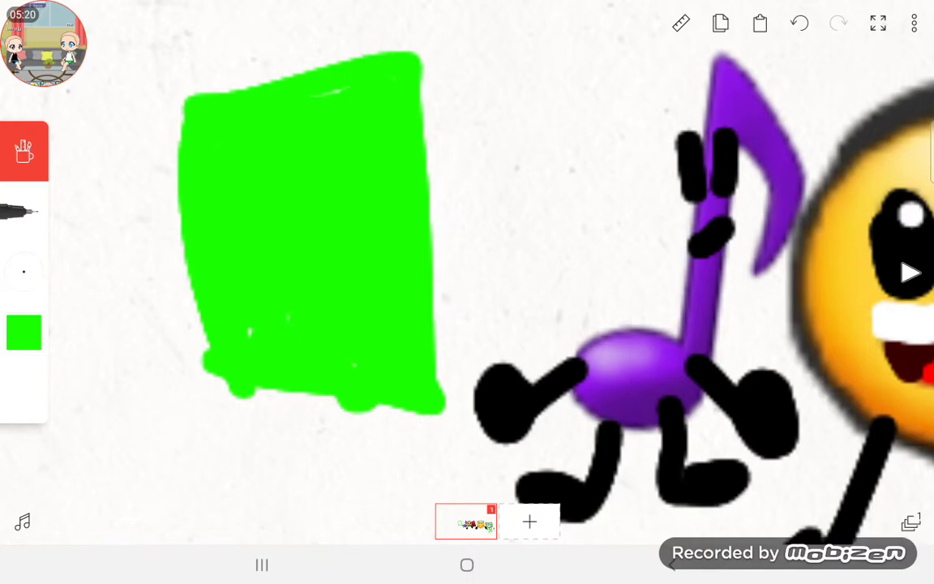
Step: Switch to black and draw an eye outline and oval limbs on the green block
left_click(23, 333)
left_click(295, 338)
left_click(295, 338)
left_click(567, 243)
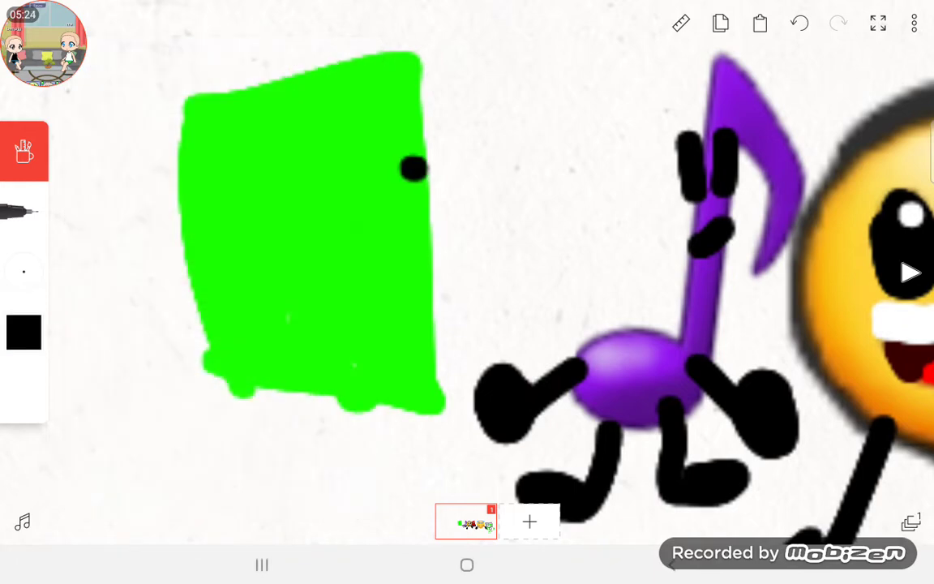
left_click_drag(418, 166, 450, 304)
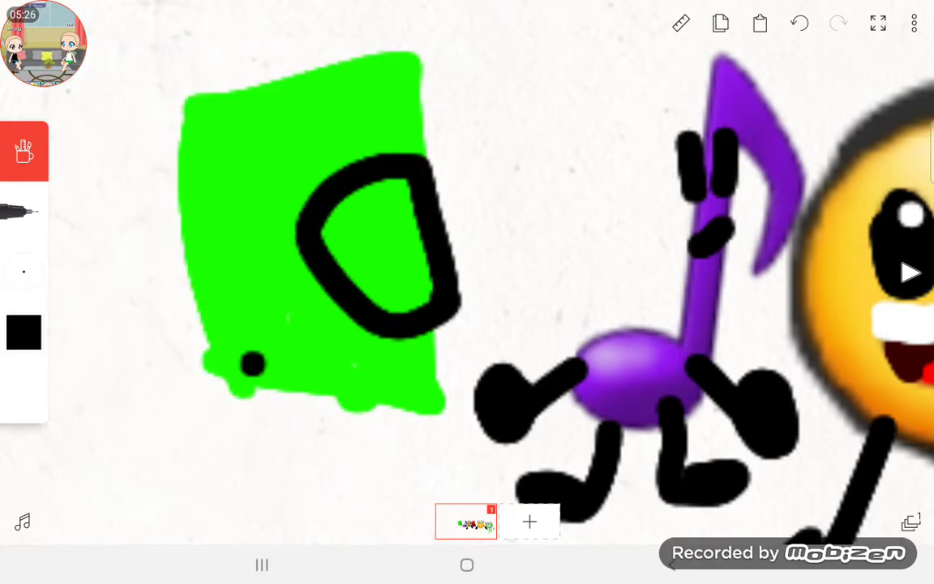
mouse_move(251, 365)
left_mouse_down()
mouse_move(304, 357)
mouse_move(381, 373)
left_mouse_up()
mouse_move(215, 317)
left_mouse_down()
mouse_move(194, 454)
mouse_move(187, 450)
left_mouse_up()
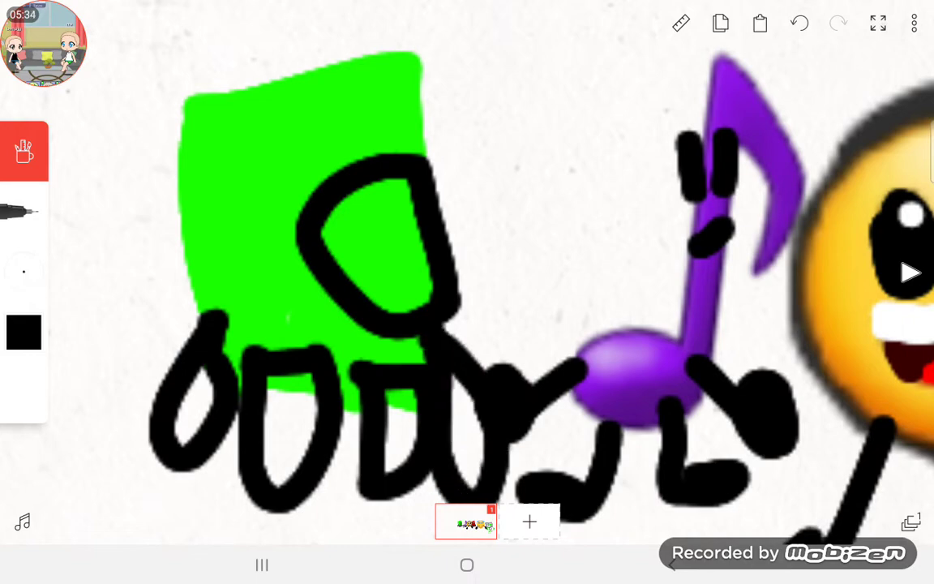
Step: Bucket-fill the limbs dark green and the eye light green
left_click(21, 191)
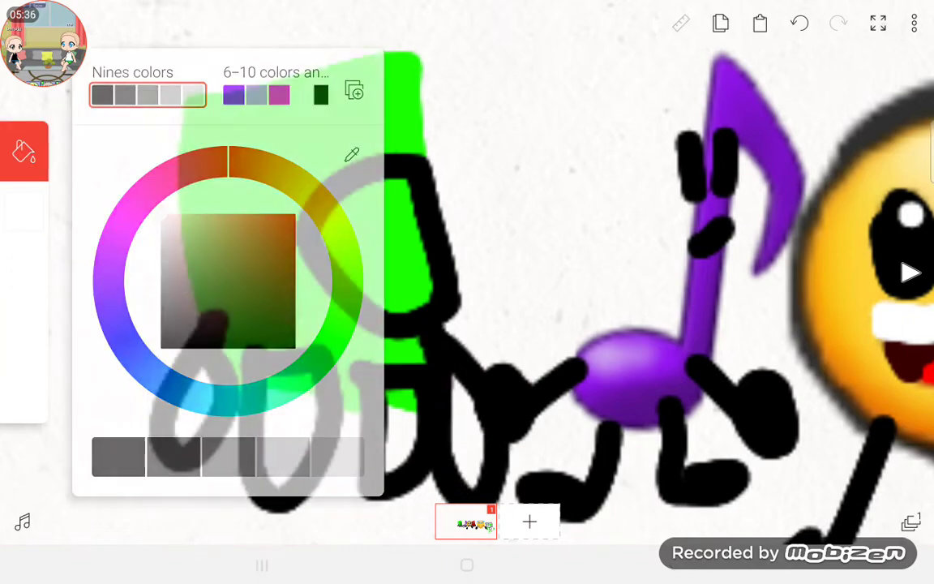
left_click(352, 155)
left_click(256, 203)
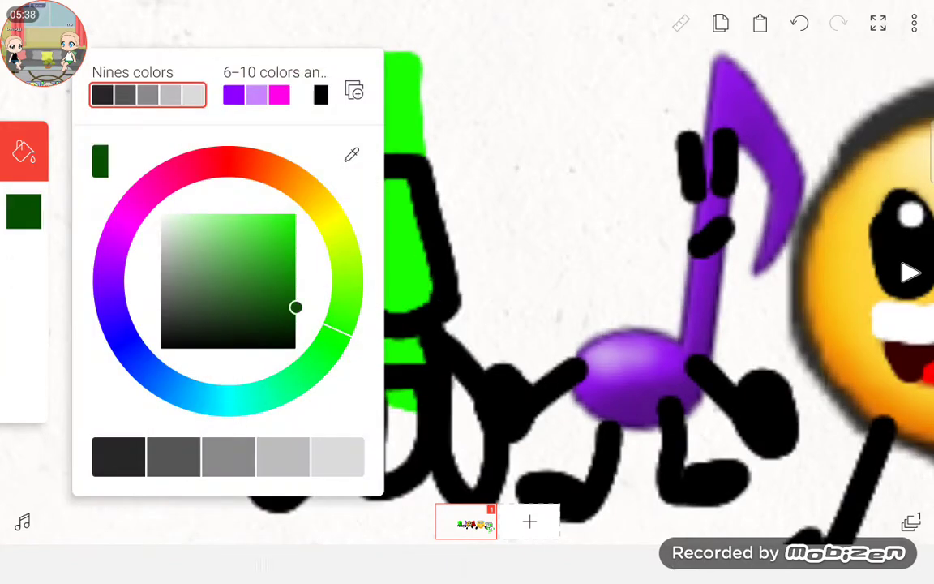
left_click(568, 243)
left_click(462, 430)
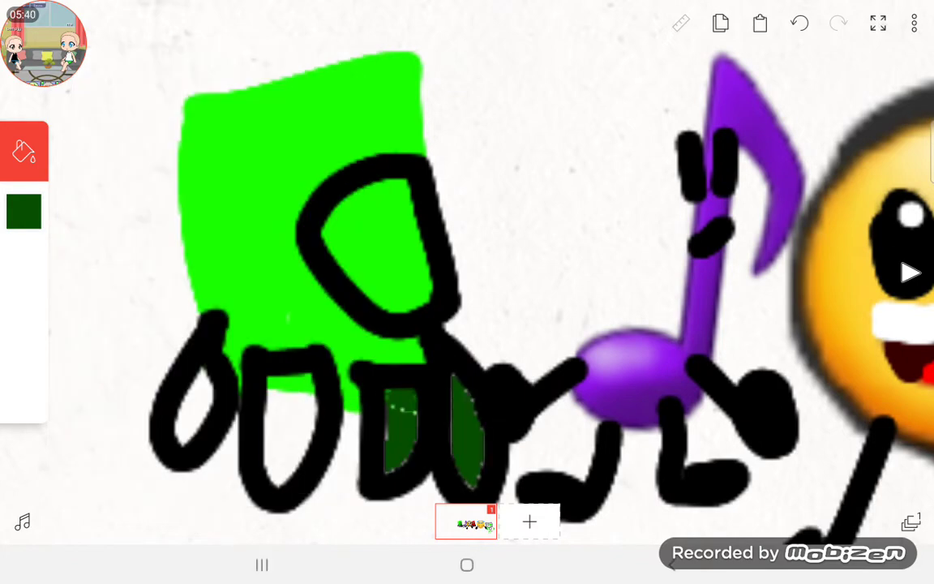
left_click(292, 422)
left_click(24, 211)
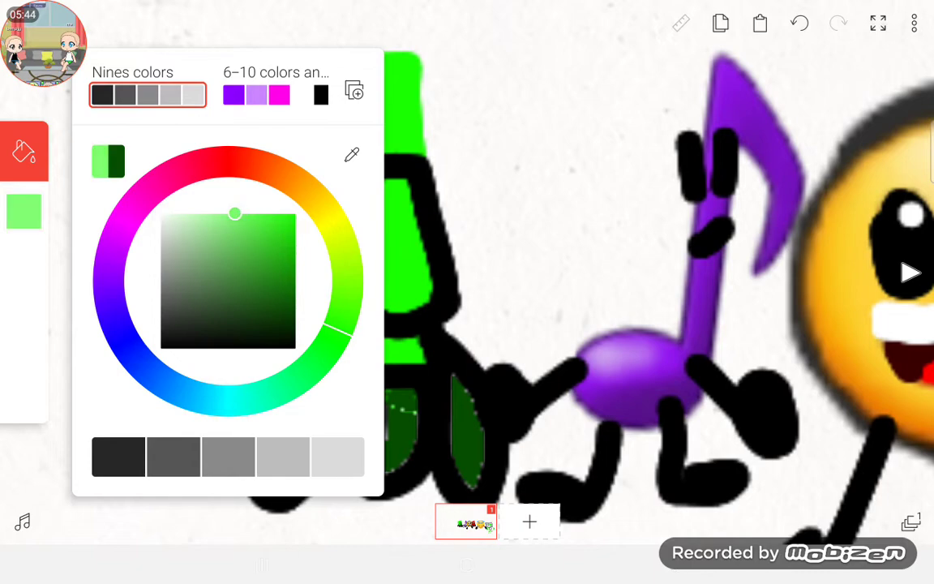
left_click(341, 227)
left_click(24, 152)
left_click(23, 271)
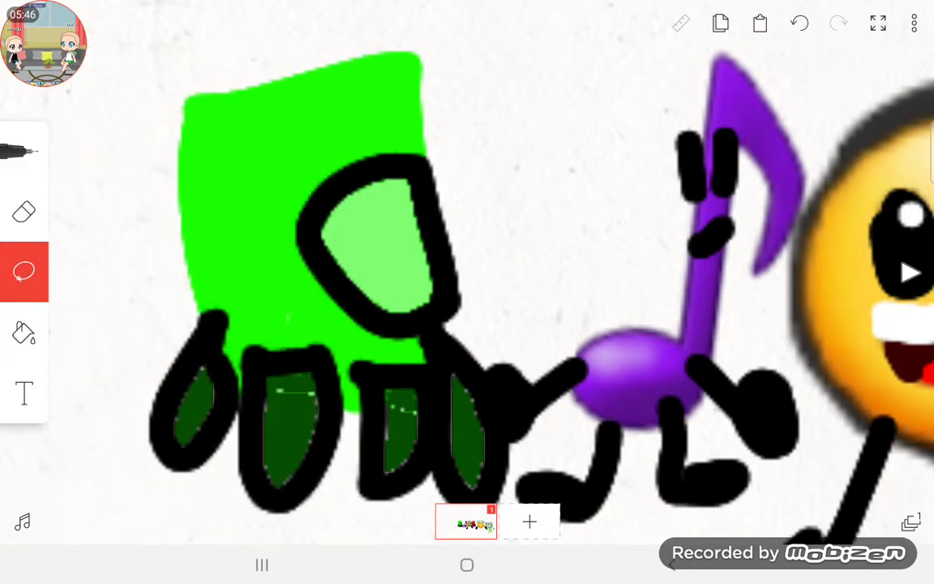
scroll(467, 244, "down", 3)
scroll(467, 162, "up", 2)
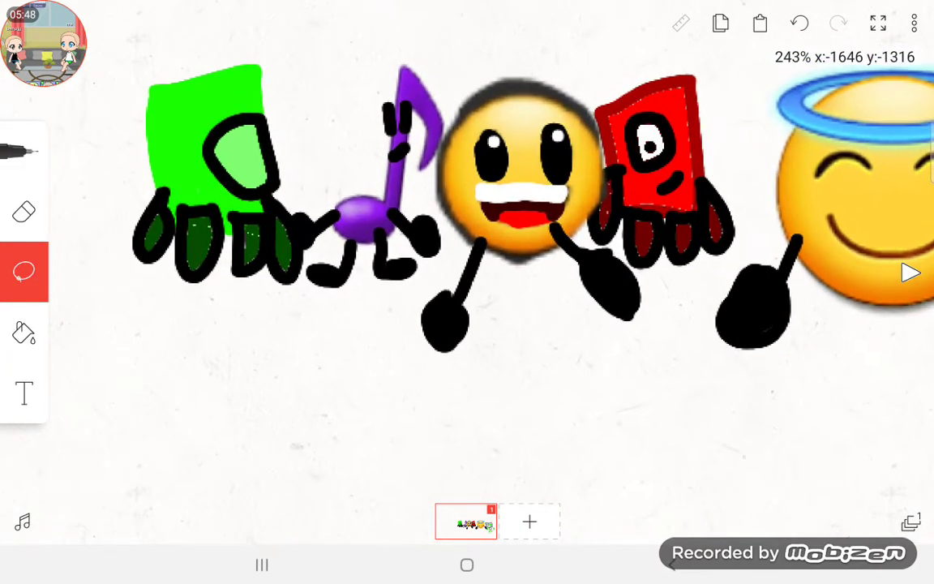
scroll(467, 202, "down", 5)
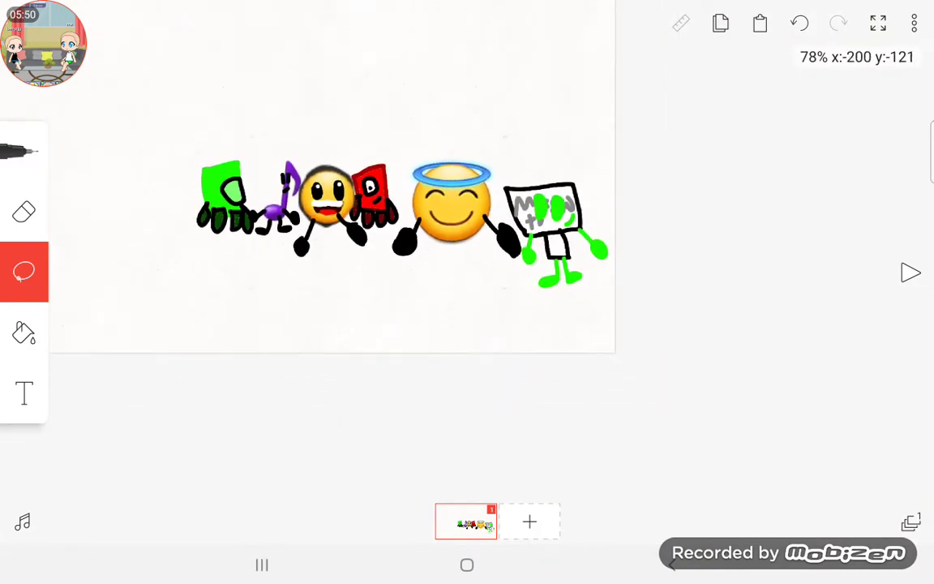
scroll(467, 203, "up", 3)
scroll(467, 203, "down", 4)
scroll(467, 243, "up", 2)
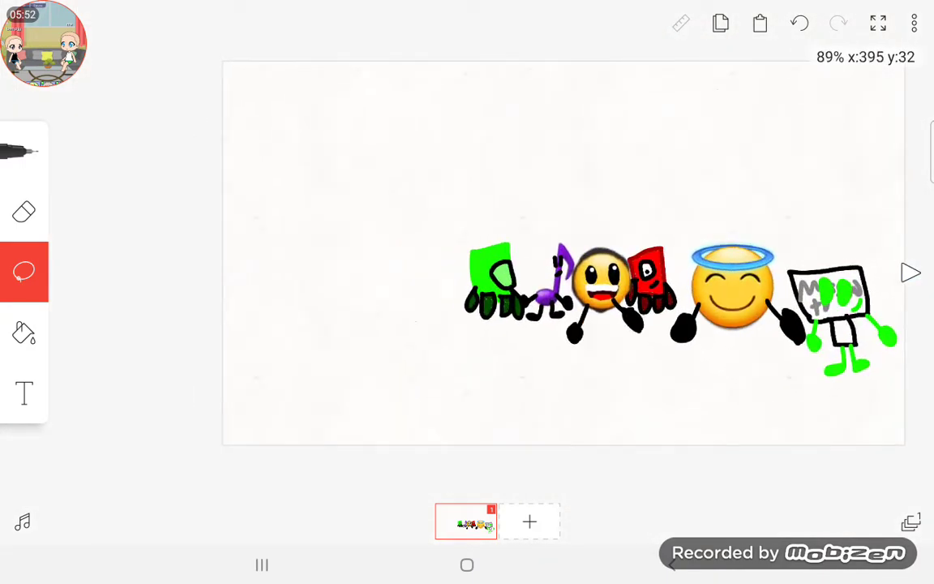
scroll(467, 244, "up", 2)
scroll(467, 244, "up", 3)
scroll(467, 244, "down", 3)
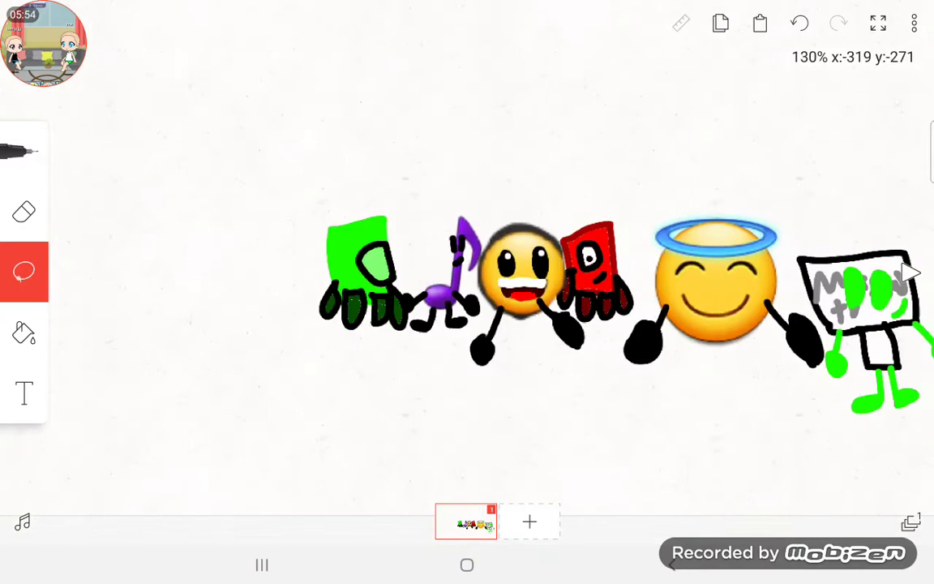
Step: Insert the Asia-Australia globe emoji from the travel emojis as canvas text
left_click(23, 394)
left_click(467, 263)
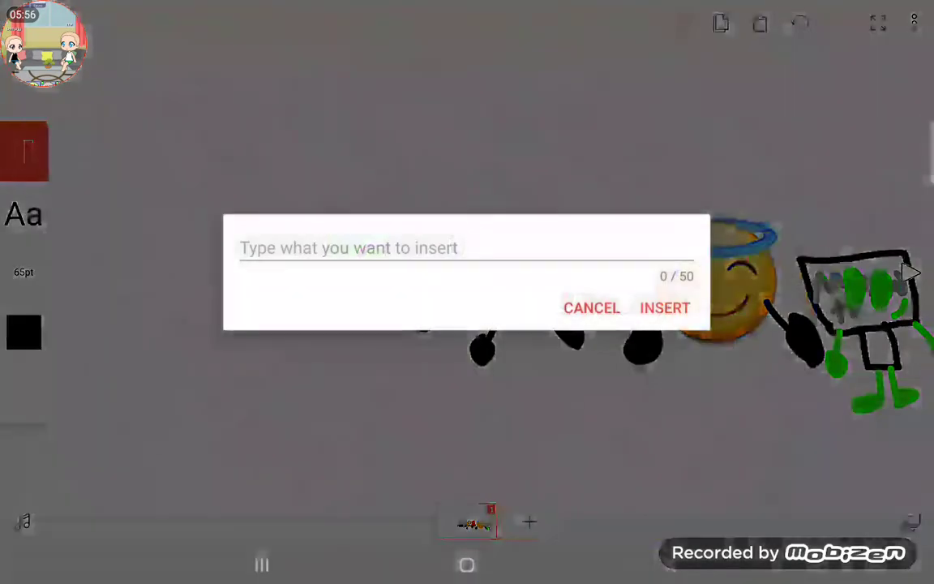
left_click(59, 283)
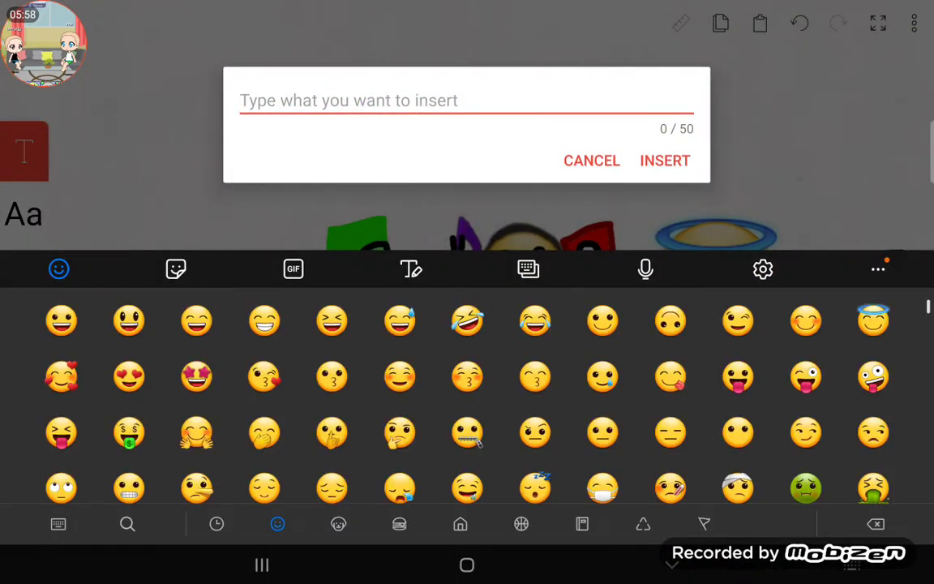
scroll(467, 397, "down", 3)
scroll(467, 397, "down", 3)
scroll(467, 397, "down", 2)
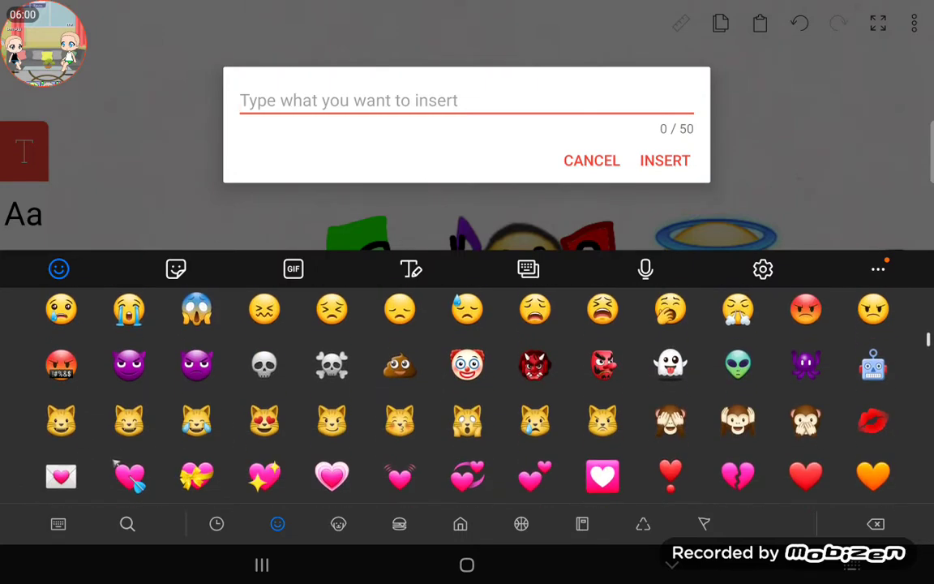
scroll(467, 397, "down", 2)
scroll(467, 397, "down", 3)
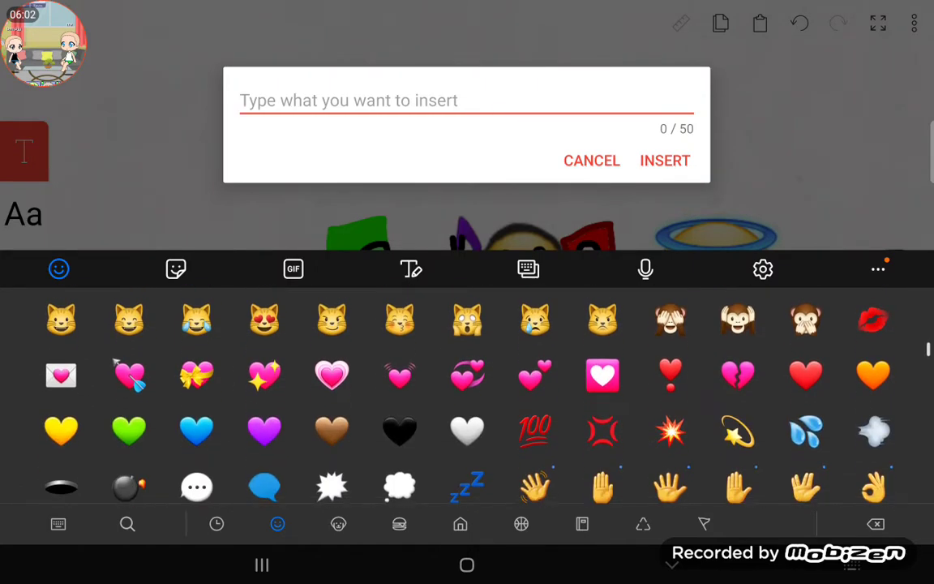
scroll(467, 397, "down", 1)
scroll(467, 397, "down", 1)
scroll(467, 397, "down", 2)
scroll(467, 398, "down", 1)
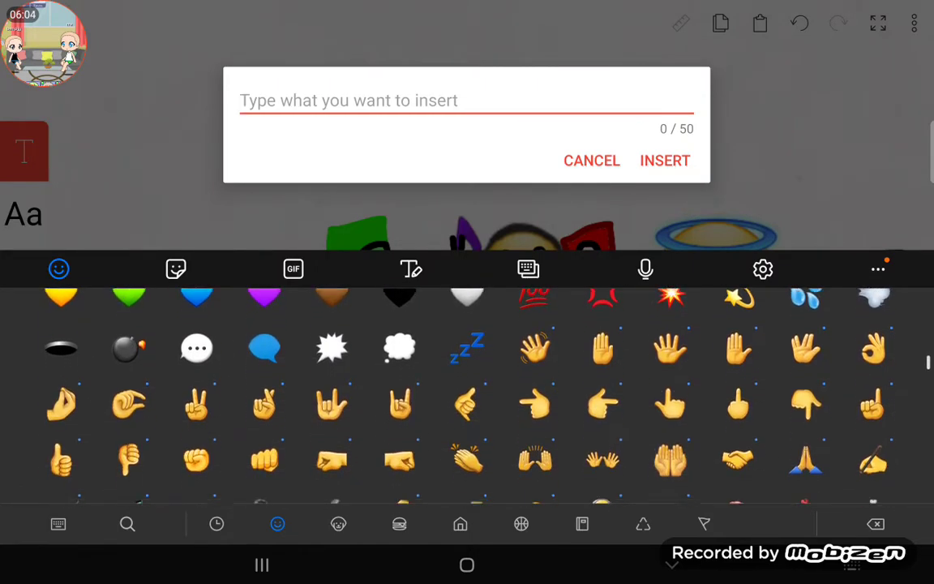
scroll(467, 397, "down", 3)
scroll(467, 397, "down", 1)
scroll(467, 397, "down", 2)
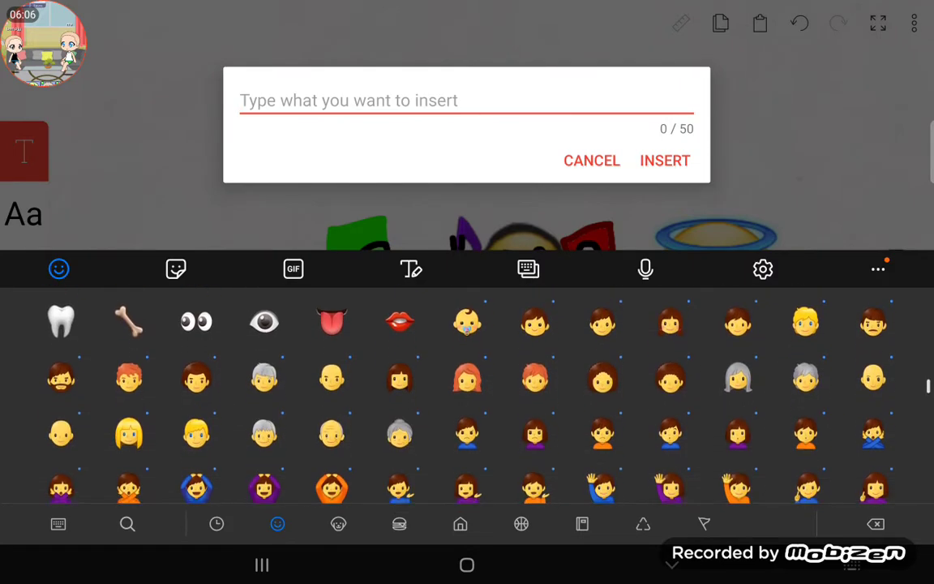
scroll(467, 398, "down", 2)
scroll(467, 397, "down", 1)
scroll(467, 397, "down", 2)
scroll(467, 398, "down", 2)
scroll(467, 397, "down", 3)
scroll(467, 398, "down", 2)
left_click(277, 524)
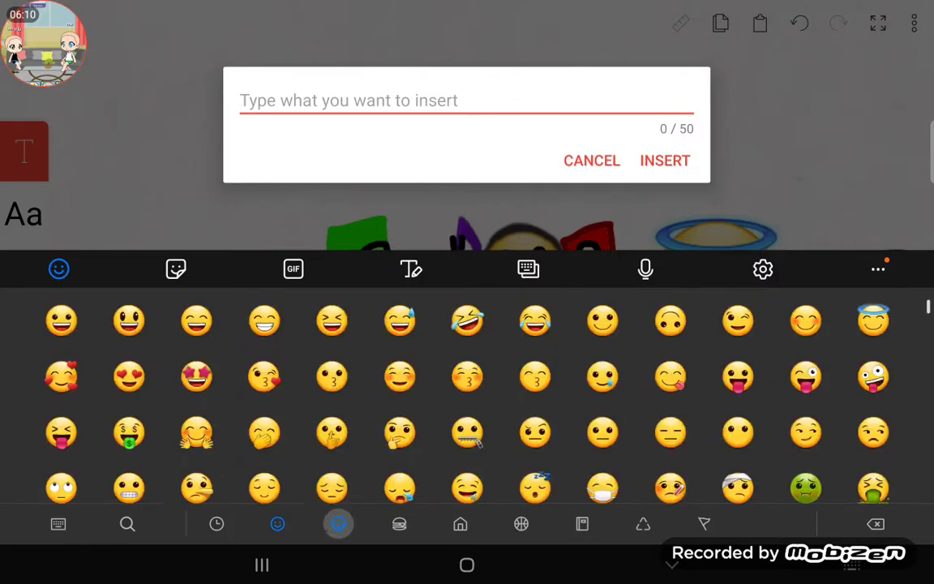
left_click(339, 523)
left_click(399, 524)
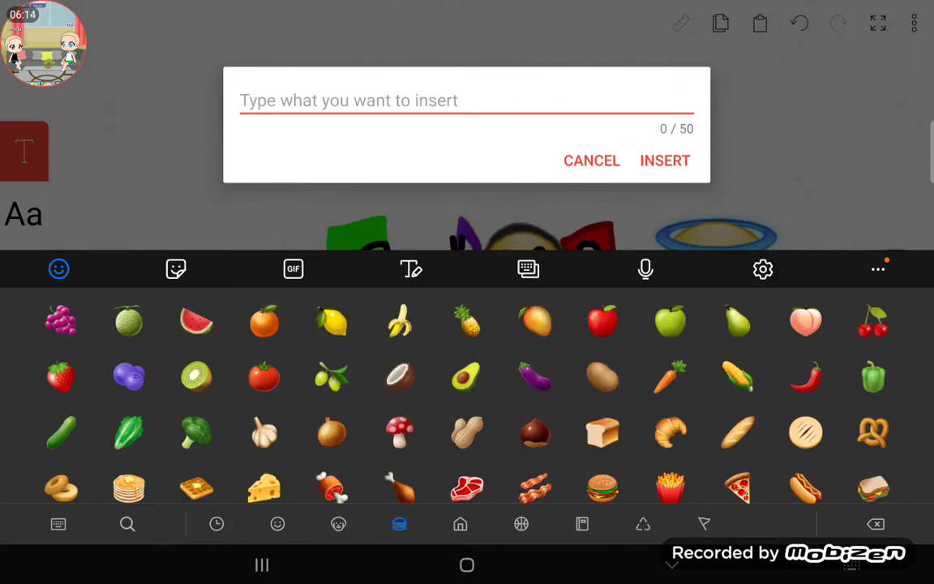
left_click(460, 524)
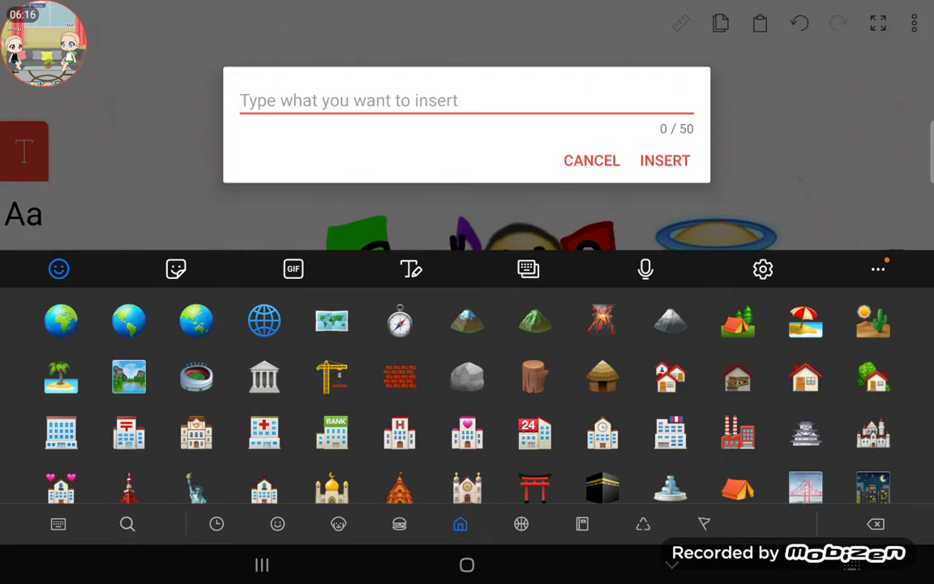
left_click(197, 322)
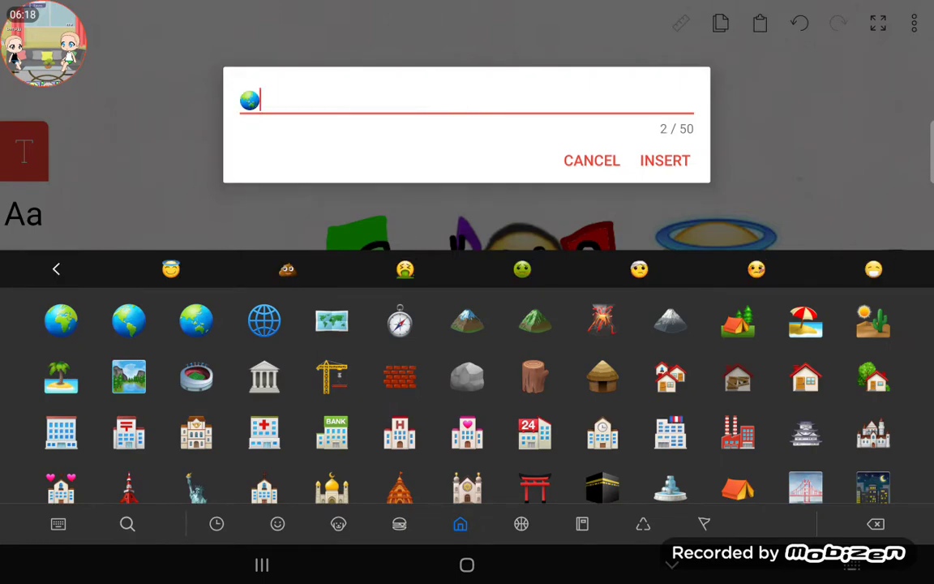
left_click(665, 161)
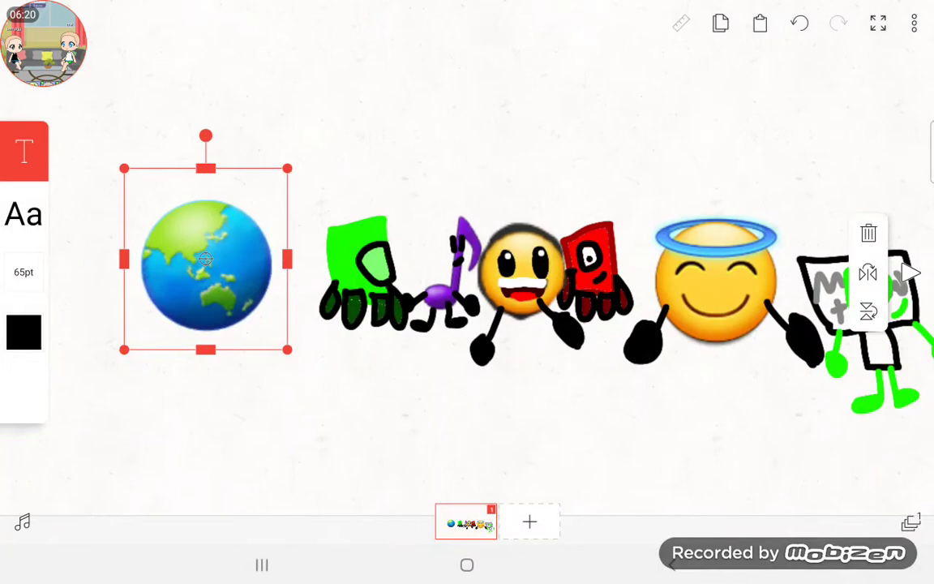
Step: Enlarge the globe emoji and undo trial black marks drawn on it
left_click_drag(202, 243, 303, 336)
left_click(486, 446)
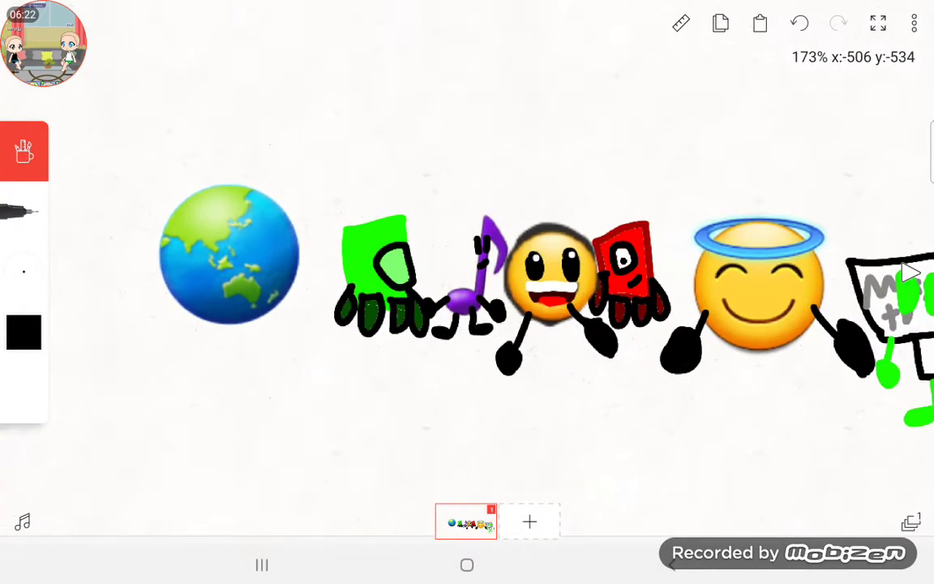
scroll(405, 284, "up", 5)
left_click(23, 332)
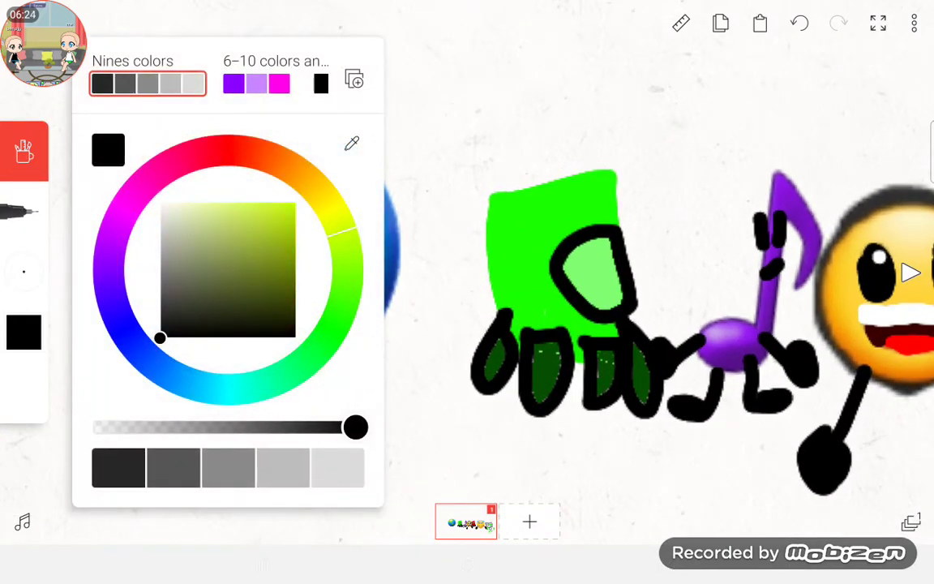
left_click(486, 324)
left_click(341, 145)
left_click_drag(317, 188, 315, 209)
left_click(800, 24)
left_click(800, 23)
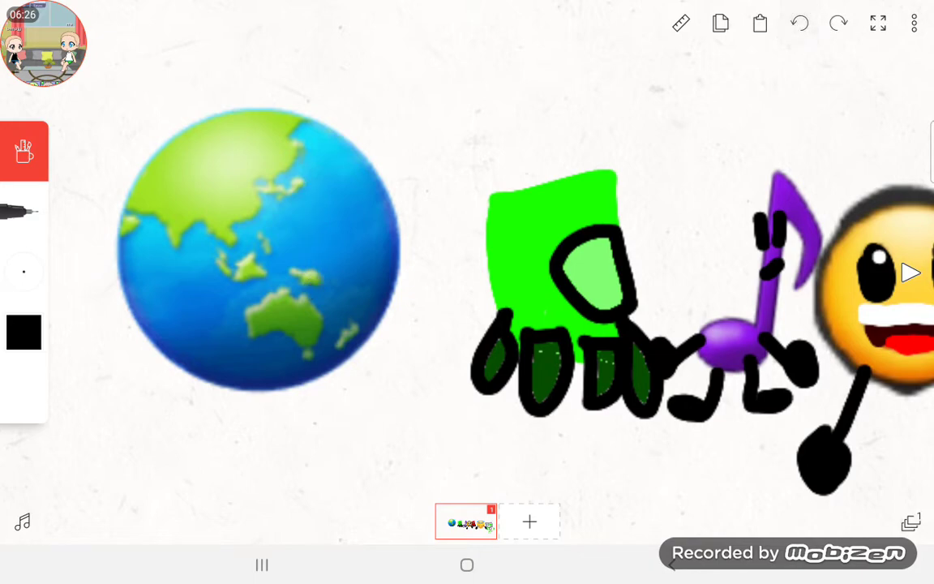
Step: Sample the globe's blue as the brush colour and undo a stray stroke
left_click(23, 333)
left_click(349, 142)
left_click_drag(320, 223, 332, 255)
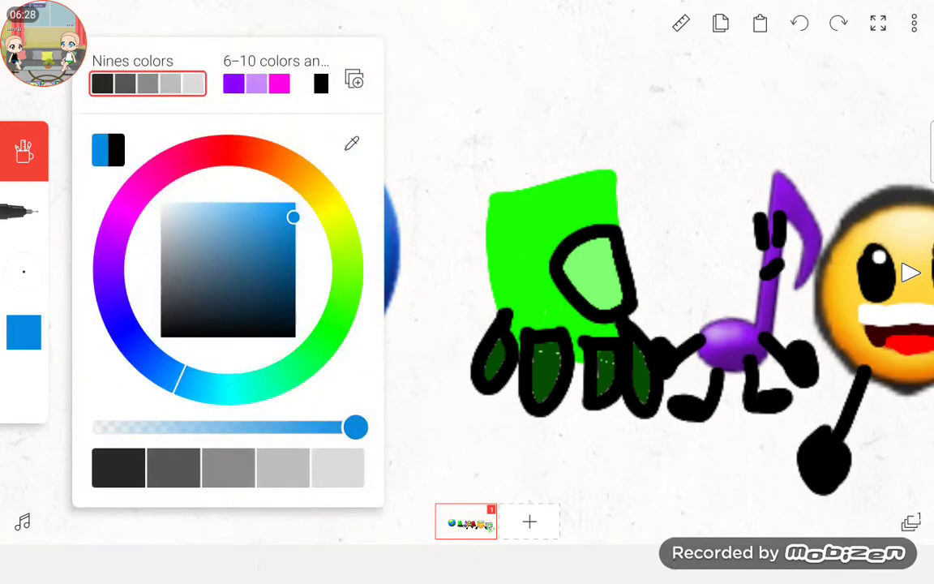
left_click(487, 324)
left_click_drag(366, 166, 367, 227)
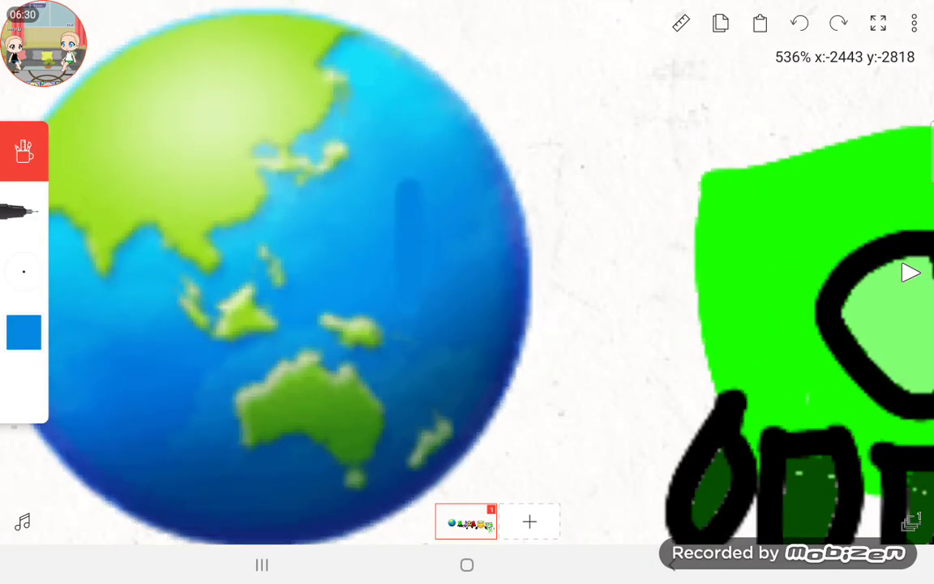
left_click(800, 23)
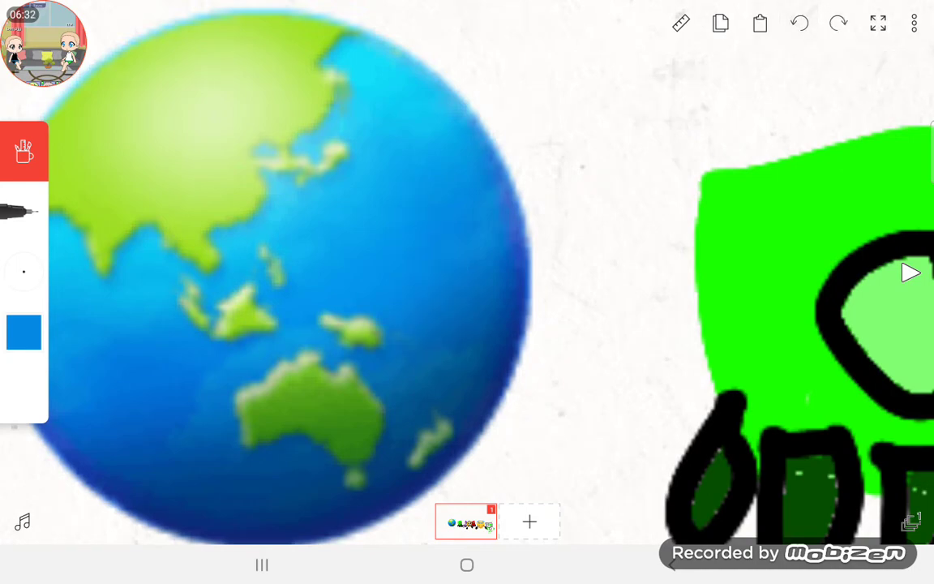
Step: Hand-trace a blue outline around the globe, then undo the uneven result
left_click_drag(346, 22, 426, 81)
mouse_move(470, 121)
left_mouse_down()
mouse_move(462, 324)
mouse_move(365, 471)
mouse_move(49, 405)
left_mouse_up()
left_click_drag(32, 106, 336, 24)
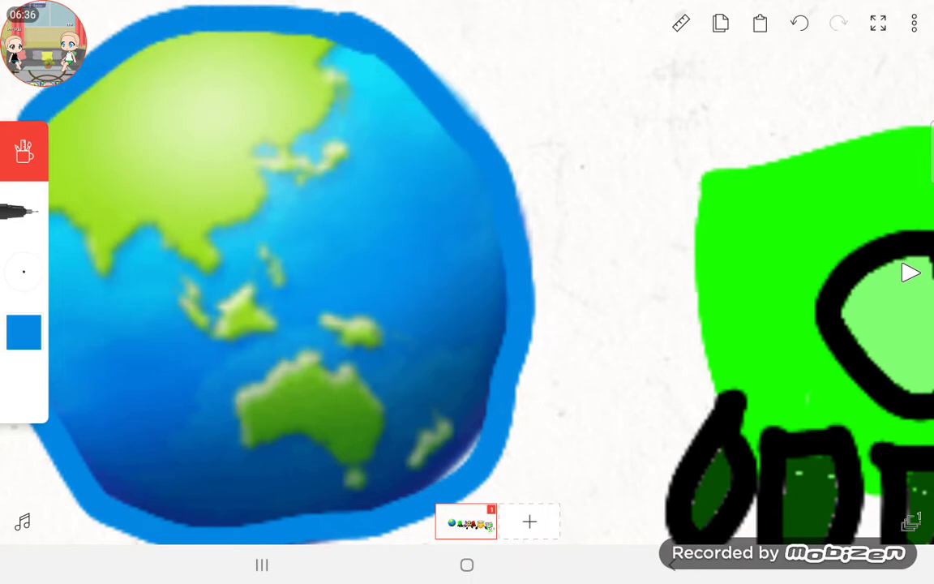
scroll(467, 291, "down", 3)
scroll(467, 292, "up", 1)
left_click(799, 24)
Step: Align a circle ruler over the globe and trace a blue outline along it
left_click(681, 23)
left_click(868, 236)
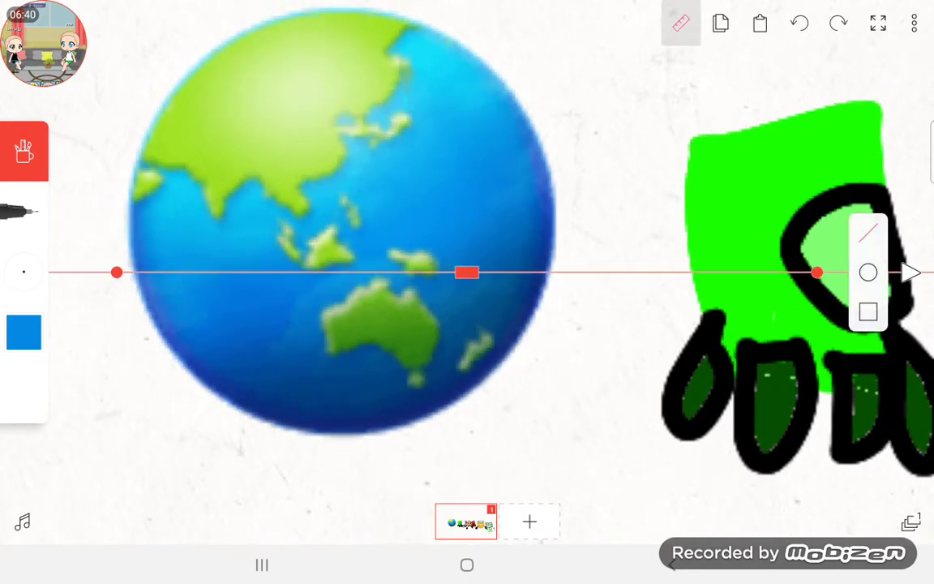
left_click(868, 273)
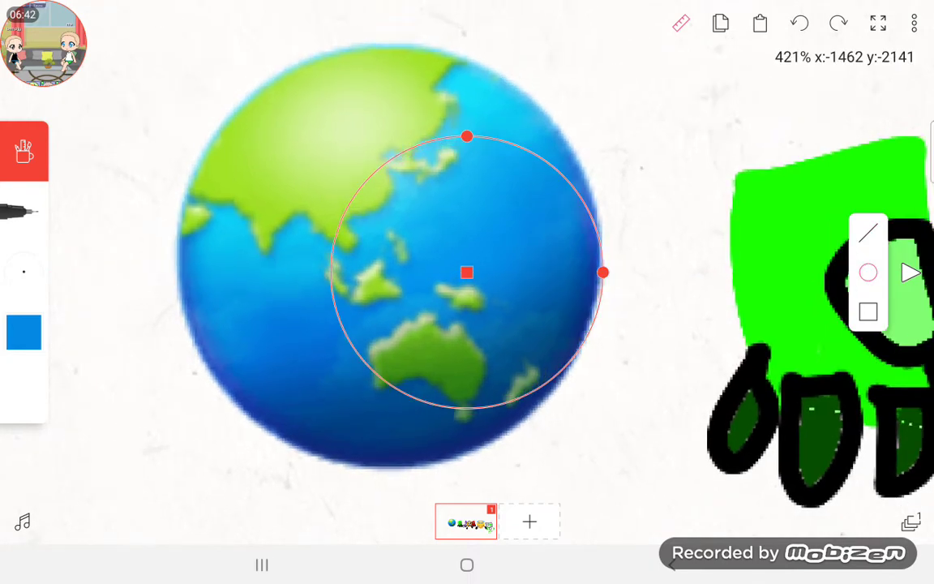
scroll(389, 244, "down", 3)
scroll(389, 243, "down", 3)
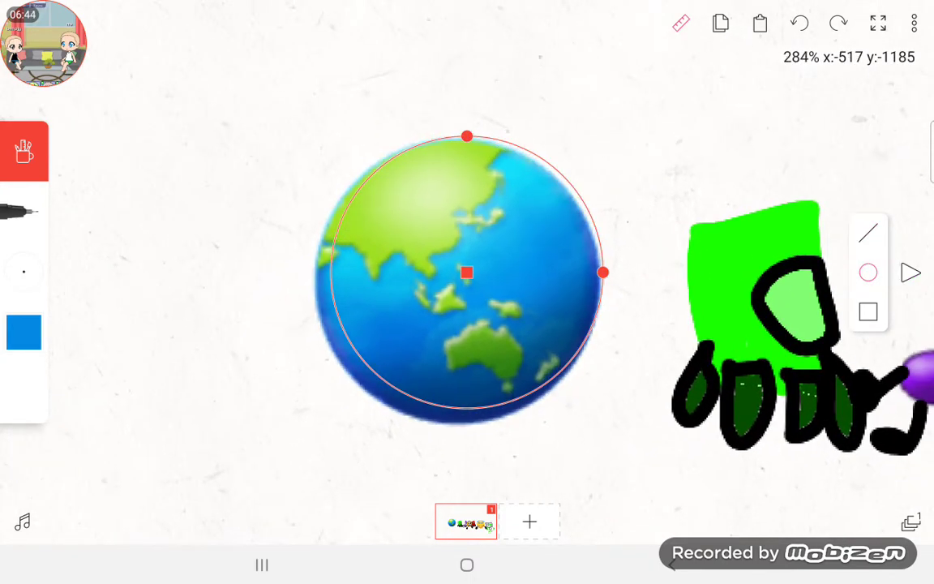
scroll(471, 276, "up", 2)
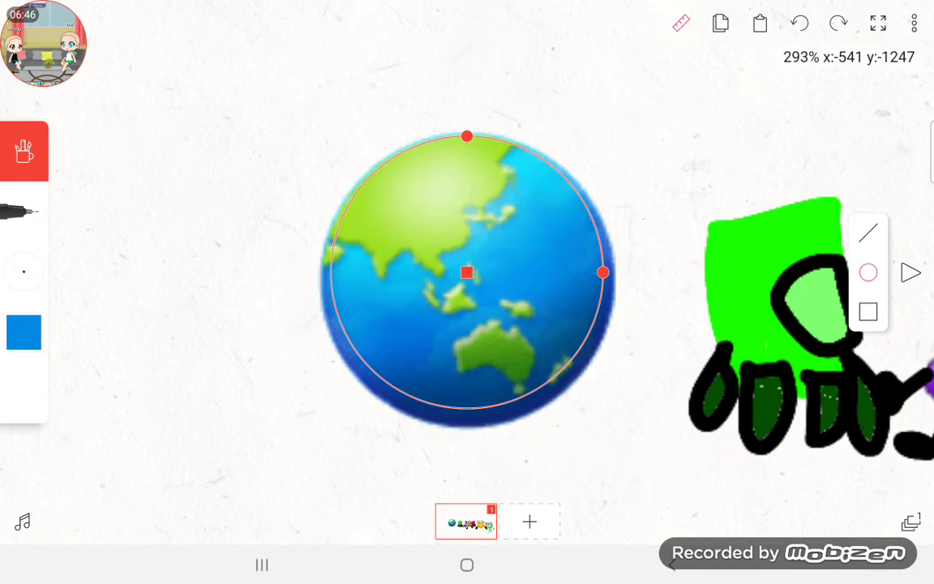
scroll(470, 275, "down", 2)
scroll(471, 276, "down", 1)
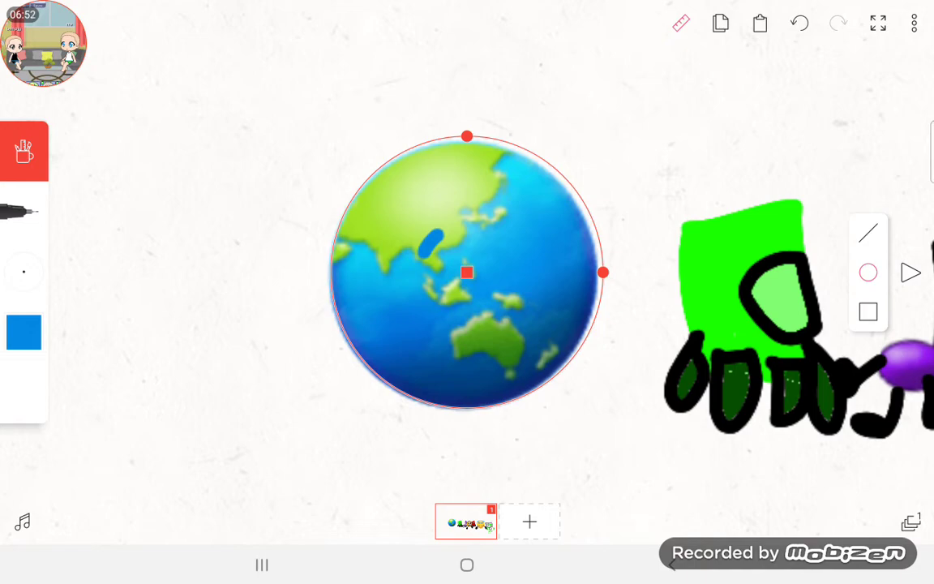
scroll(390, 218, "up", 3)
scroll(389, 219, "down", 2)
scroll(390, 219, "down", 1)
scroll(454, 268, "down", 1)
scroll(454, 267, "down", 1)
scroll(454, 268, "down", 1)
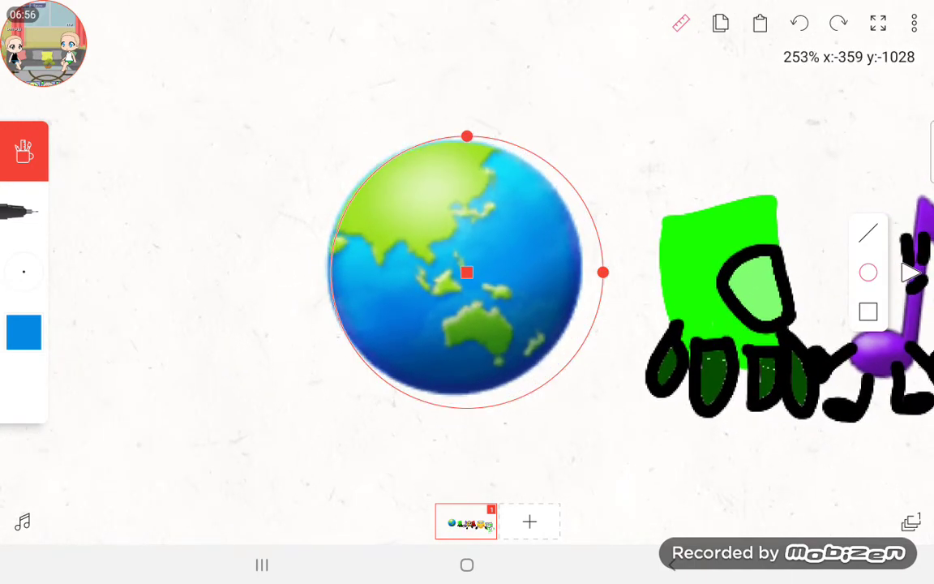
scroll(462, 272, "up", 2)
scroll(462, 272, "up", 1)
scroll(462, 272, "up", 1)
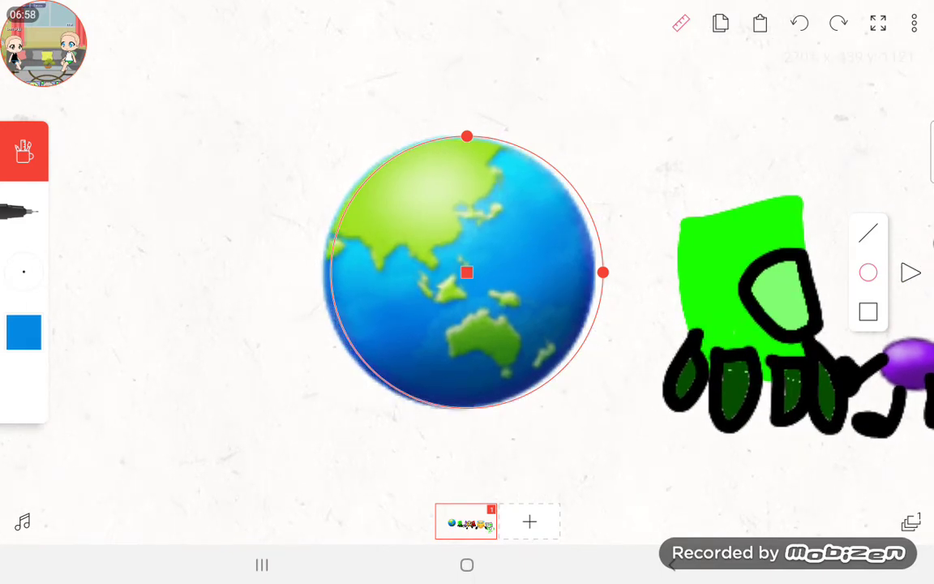
left_click_drag(466, 272, 458, 273)
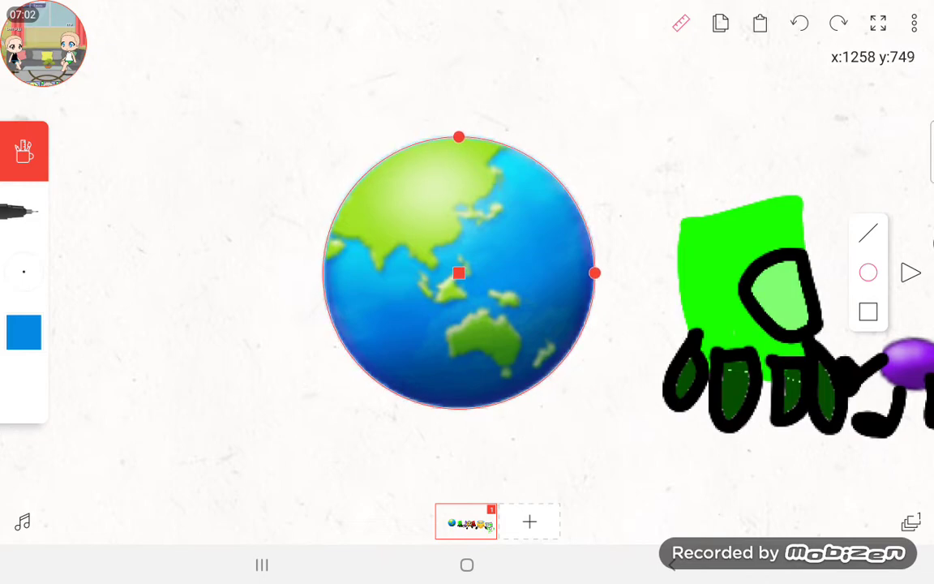
mouse_move(321, 267)
left_mouse_down()
mouse_move(381, 369)
mouse_move(542, 243)
mouse_move(342, 209)
left_mouse_up()
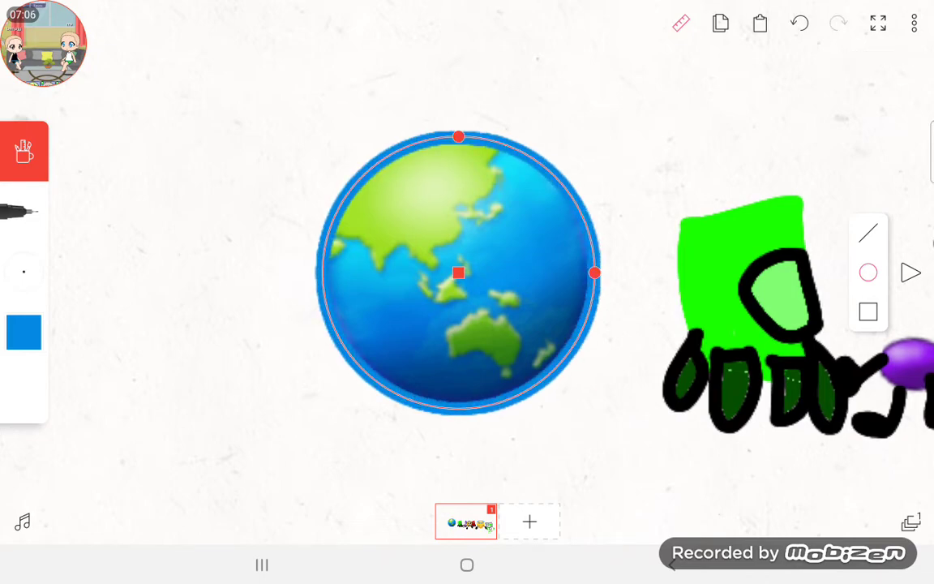
Step: Hide the circle guide and sample the globe's land green for the brush
left_click(681, 22)
scroll(459, 272, "up", 8)
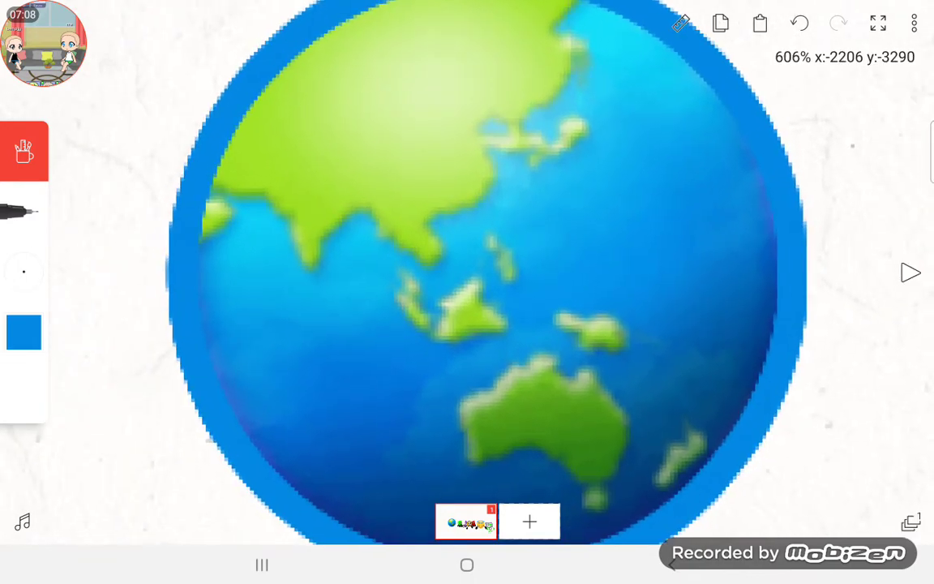
left_click(24, 332)
left_click(351, 144)
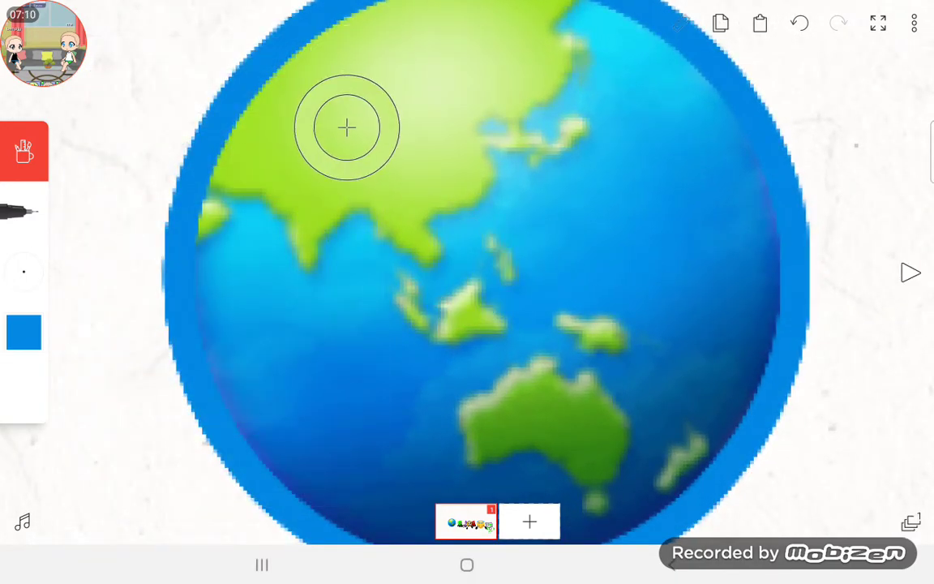
left_click(24, 331)
left_click(568, 243)
scroll(459, 272, "up", 5)
Step: Trace Asia's western, southern and eastern coastlines in light green
left_click_drag(195, 190, 175, 251)
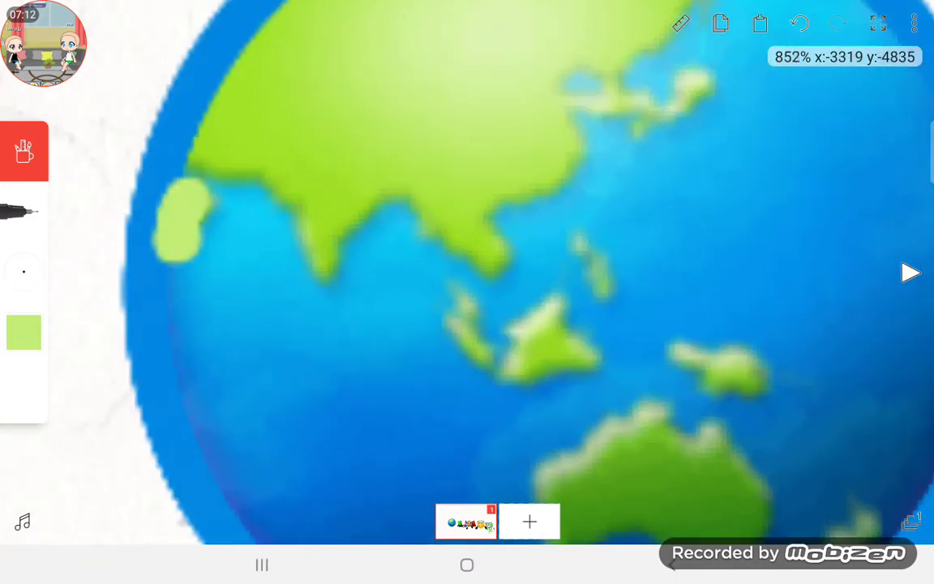
mouse_move(178, 163)
left_mouse_down()
mouse_move(486, 276)
mouse_move(697, 89)
mouse_move(567, 98)
left_mouse_up()
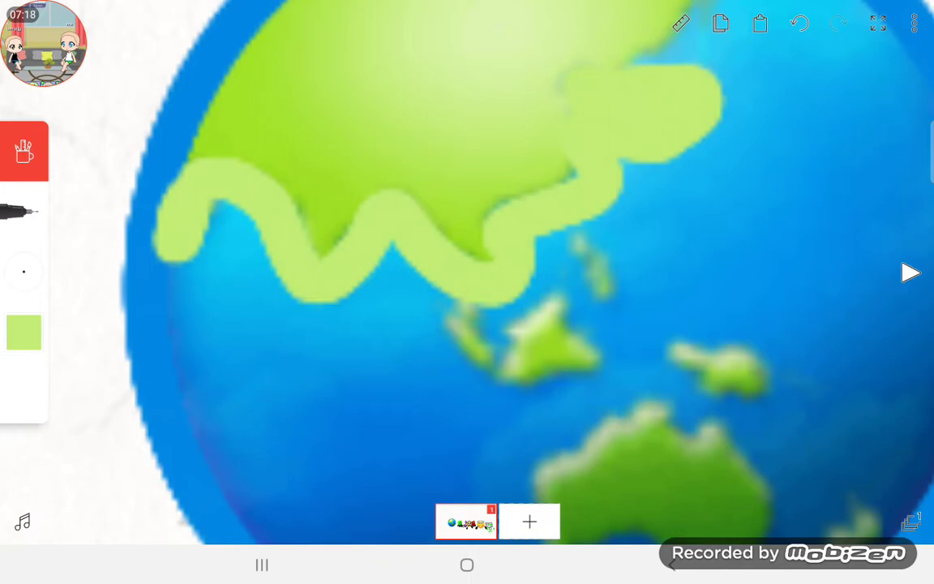
scroll(467, 275, "down", 1)
left_click_drag(568, 162, 341, 268)
mouse_move(454, 170)
left_mouse_down()
mouse_move(430, 81)
mouse_move(470, 32)
left_mouse_up()
scroll(405, 243, "down", 3)
Step: Paint light green over the islands, northwest Australia, New Zealand, New Guinea and Borneo
left_click_drag(406, 324, 365, 203)
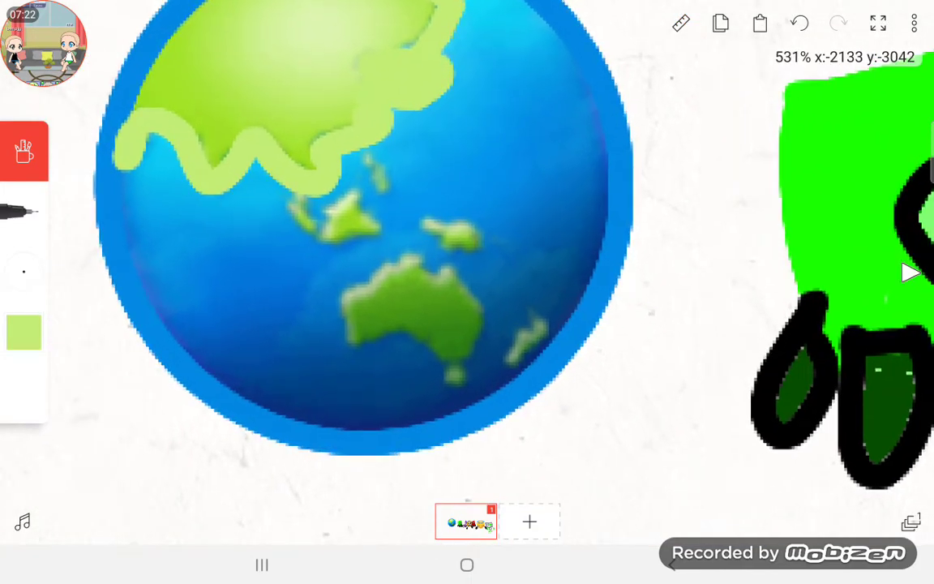
mouse_move(239, 202)
left_mouse_down()
mouse_move(268, 215)
mouse_move(304, 178)
left_mouse_up()
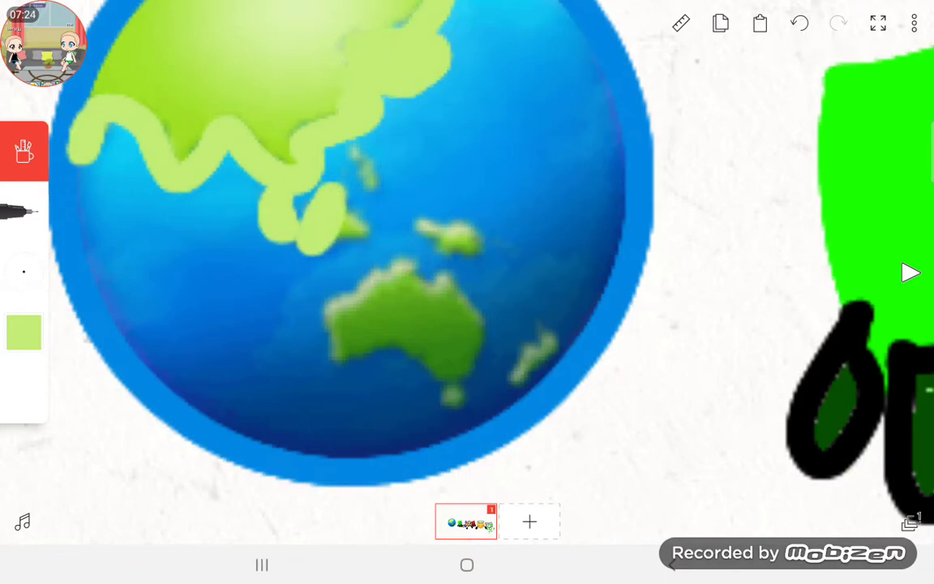
mouse_move(312, 292)
left_mouse_down()
mouse_move(382, 263)
mouse_move(442, 292)
mouse_move(421, 349)
mouse_move(340, 340)
mouse_move(275, 292)
left_mouse_up()
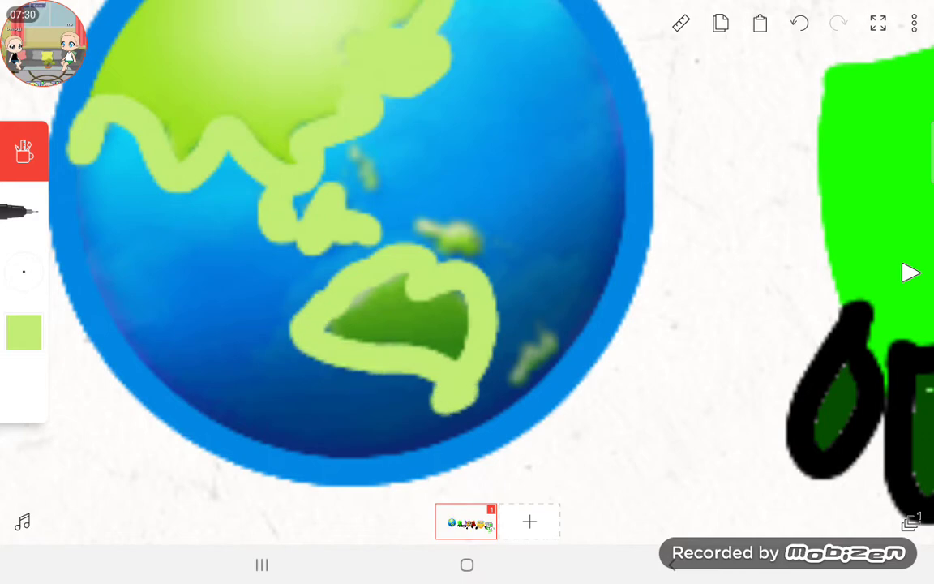
left_click_drag(556, 324, 512, 387)
left_click_drag(503, 247, 418, 227)
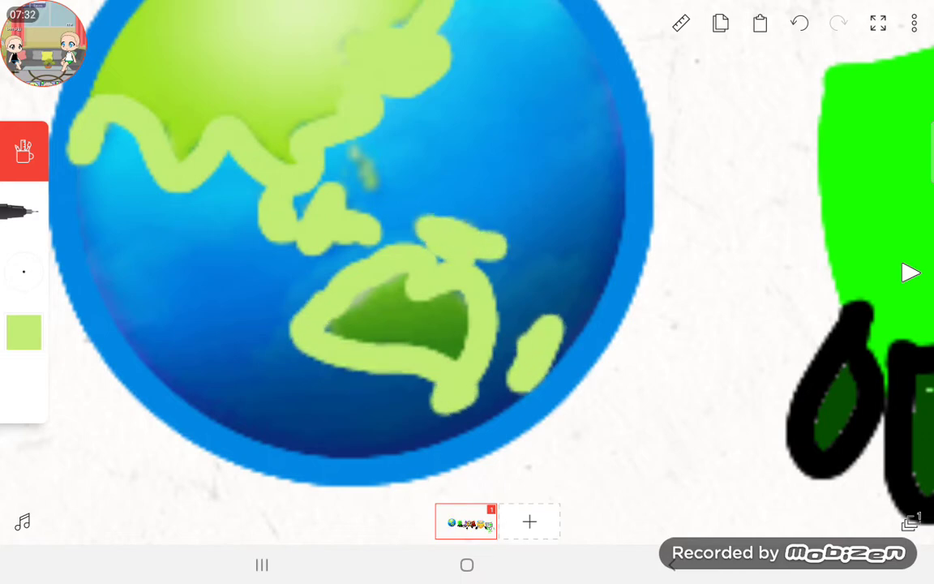
left_click_drag(340, 154, 381, 199)
left_click(23, 150)
Step: Sample the ocean blue and bucket-fill the ocean and dark shadow crescent
left_click(24, 211)
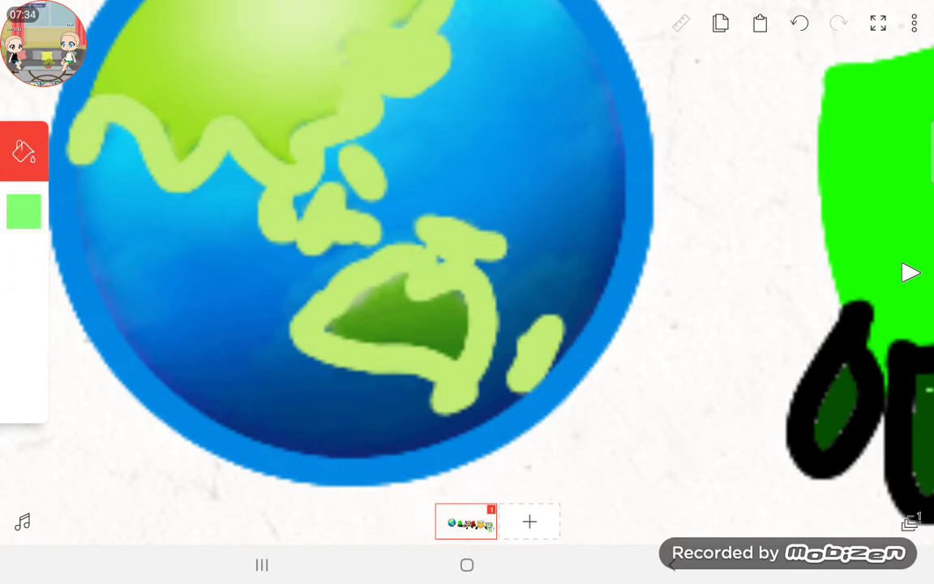
left_click(352, 154)
left_click_drag(466, 273, 628, 155)
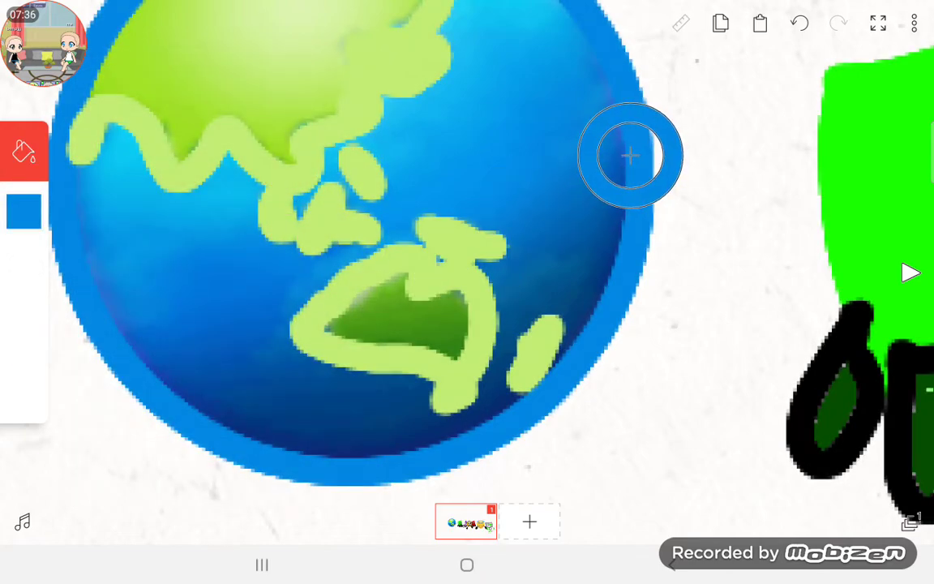
left_click(243, 308)
left_click(365, 426)
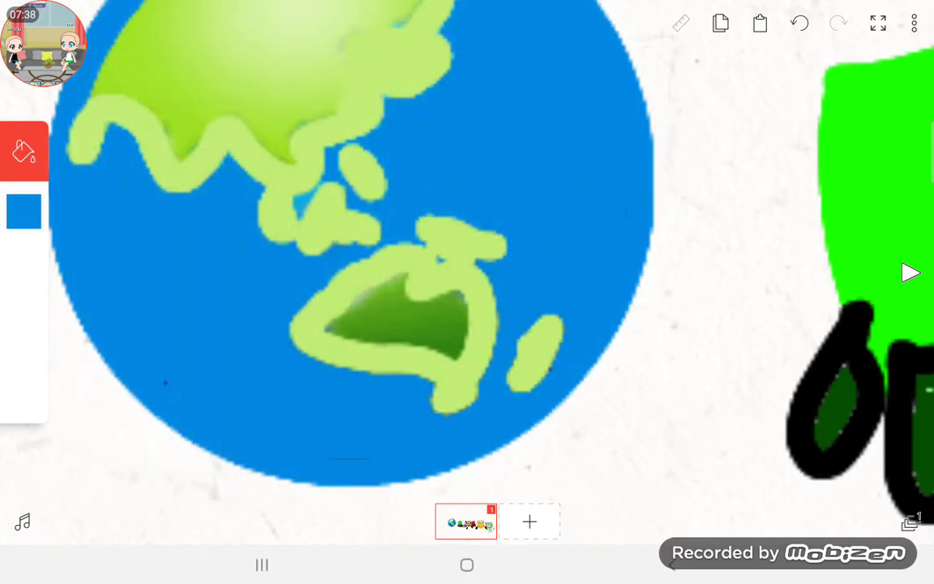
Step: Sample light green and fill the shaded continent patches and leftover marks
left_click(23, 211)
left_click(315, 193)
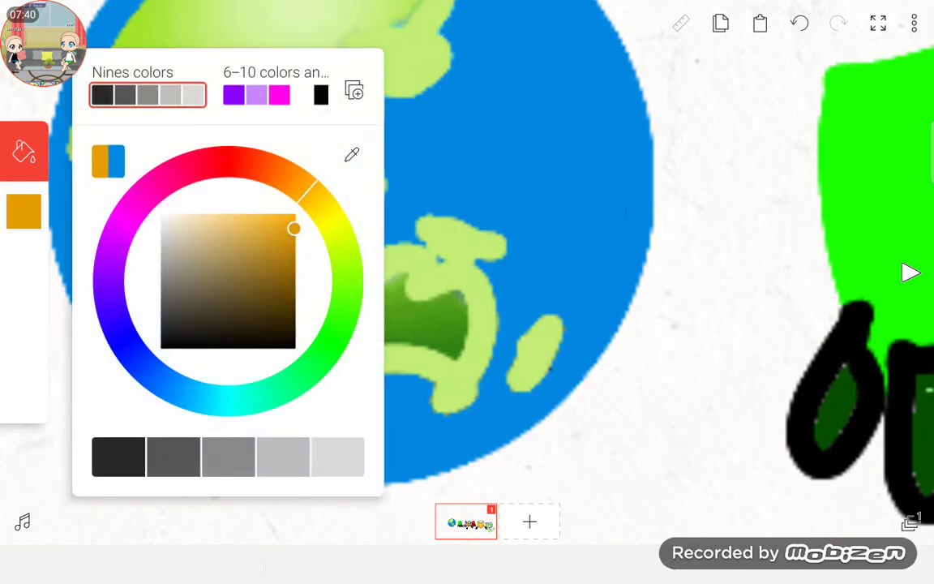
left_click_drag(486, 324, 424, 265)
left_click(23, 210)
left_click(568, 486)
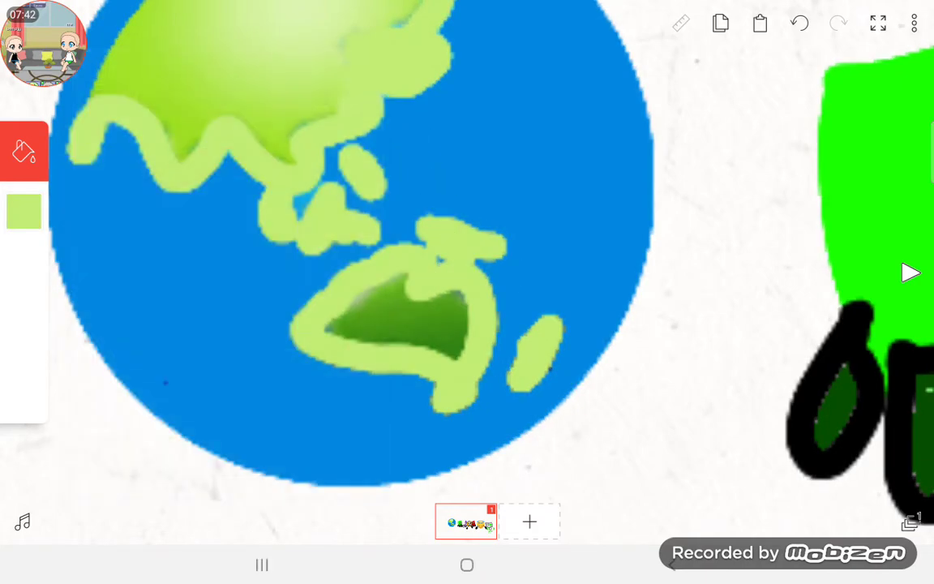
left_click(389, 316)
left_click(203, 65)
scroll(405, 284, "down", 5)
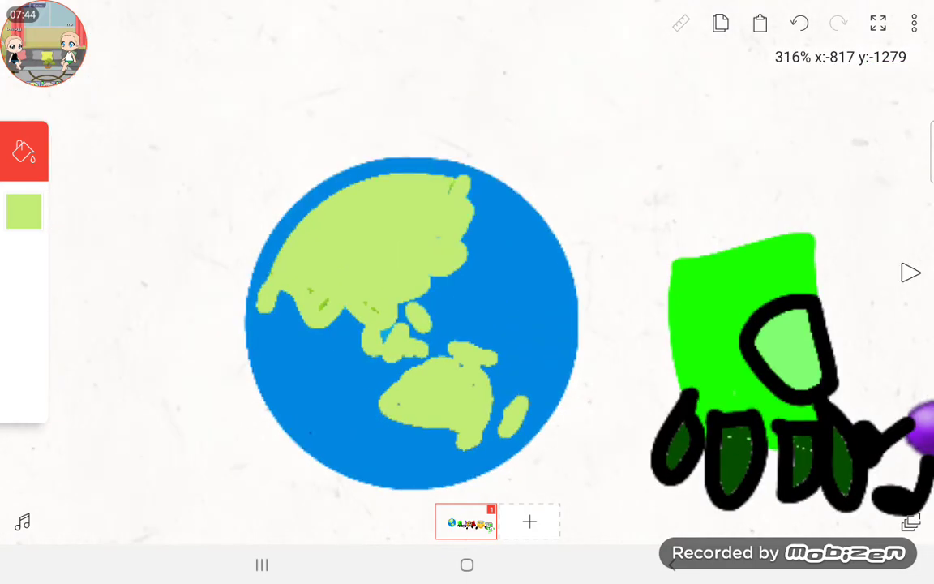
scroll(487, 284, "down", 5)
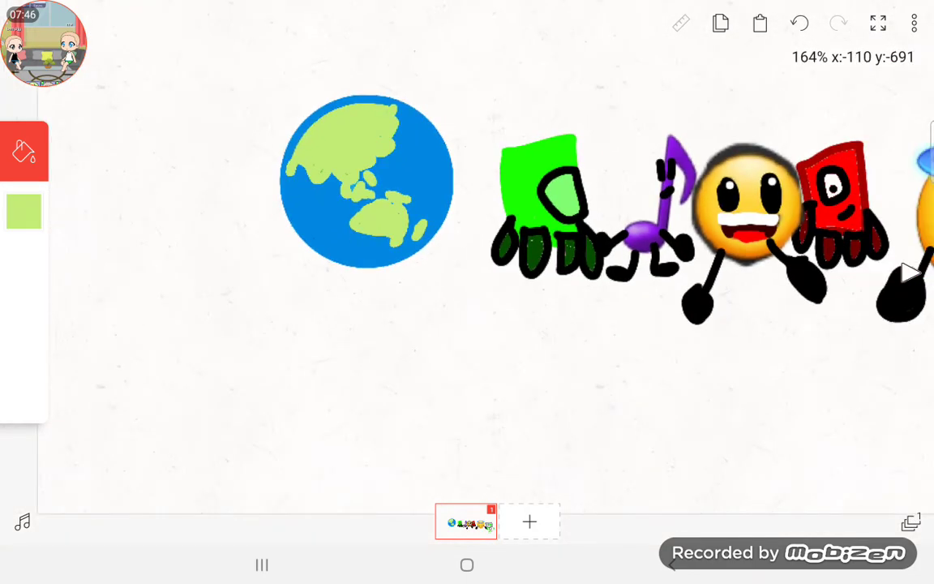
left_click(24, 211)
Step: Select black as the colour for freehand brush drawing
left_click(296, 349)
left_click(567, 365)
left_click(23, 211)
left_click(23, 332)
left_click(568, 365)
scroll(365, 183, "up", 8)
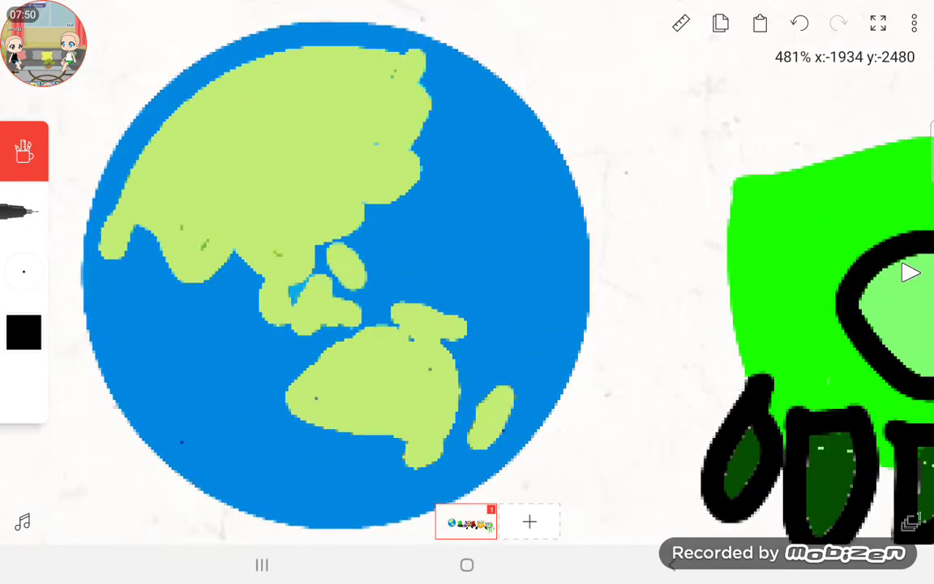
Step: Draw two vertical black eye lines and a smile on the globe, undoing failed attempts
mouse_move(244, 114)
left_mouse_down()
mouse_move(235, 340)
mouse_move(275, 146)
mouse_move(267, 243)
mouse_move(256, 178)
left_mouse_up()
left_click(799, 23)
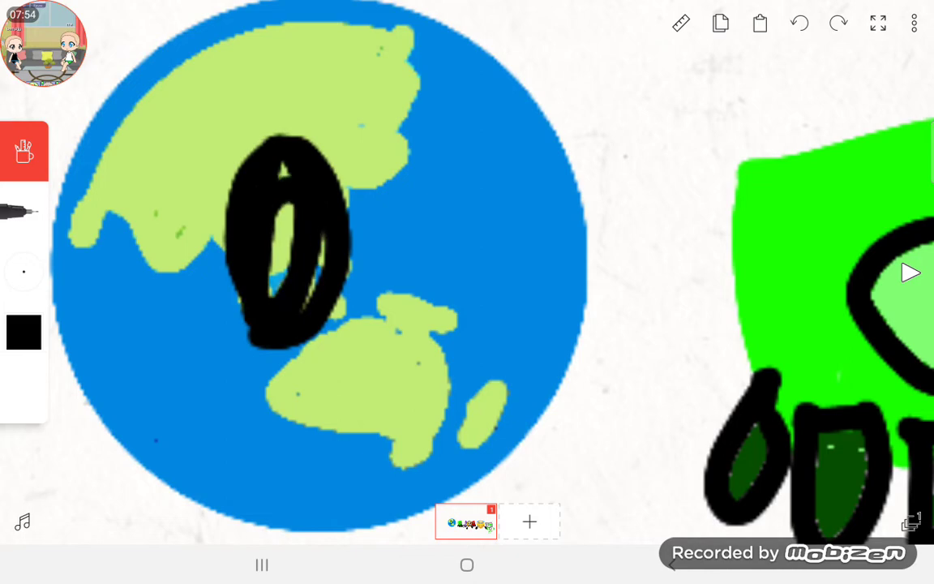
left_click_drag(279, 211, 252, 268)
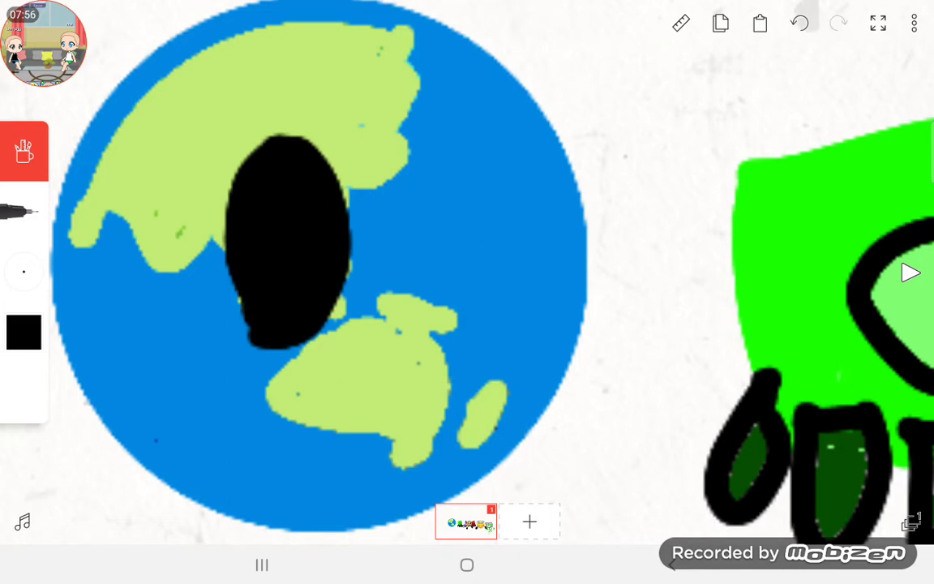
left_click(799, 24)
left_click_drag(260, 203, 259, 336)
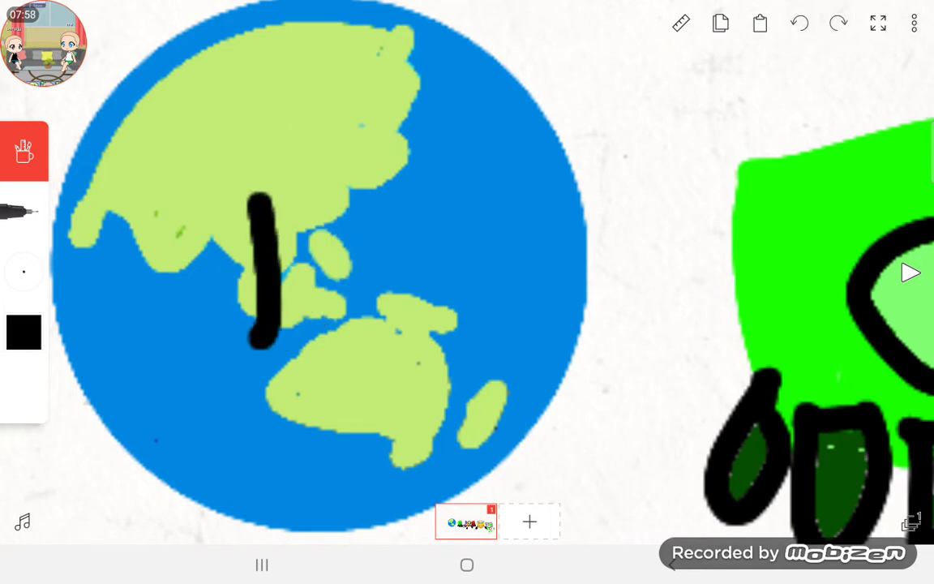
left_click_drag(243, 186, 239, 138)
left_click_drag(340, 154, 344, 316)
left_click_drag(316, 349, 406, 300)
left_click(381, 211)
scroll(405, 284, "down", 3)
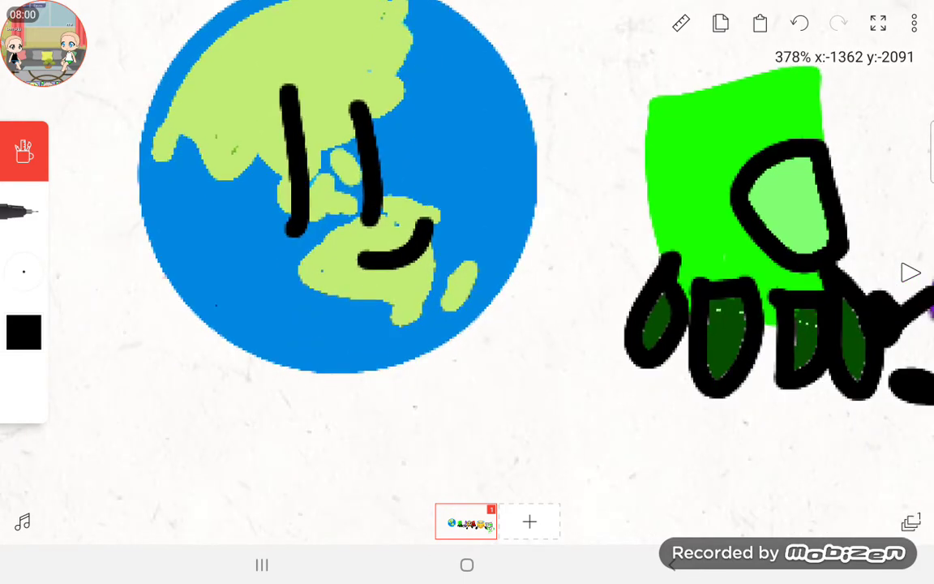
Step: Draw two black legs with filled rounded feet below the globe
left_click_drag(324, 353, 231, 446)
left_click(798, 24)
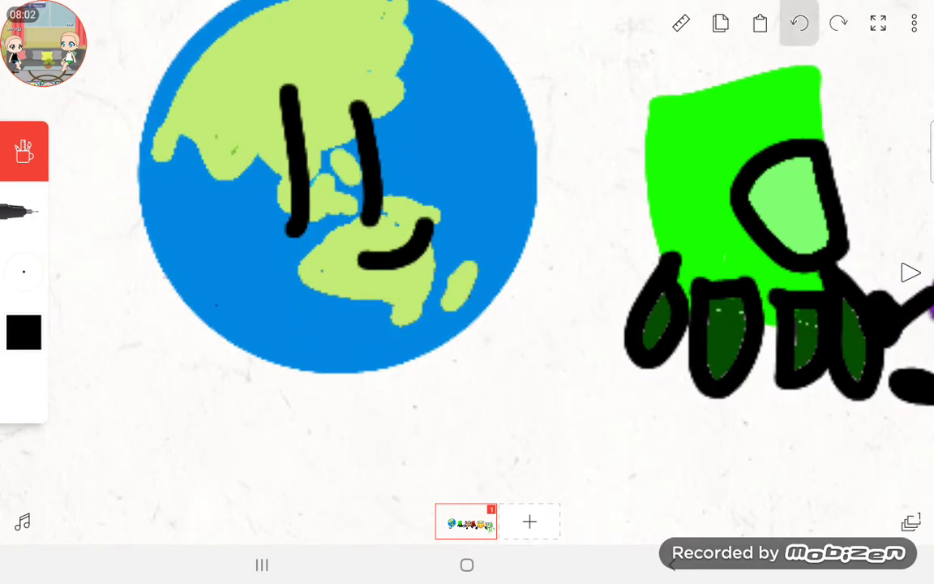
left_click_drag(183, 259, 126, 345)
left_click(799, 24)
left_click_drag(325, 365, 227, 470)
mouse_move(352, 325)
left_mouse_down()
mouse_move(381, 406)
mouse_move(365, 437)
left_mouse_up()
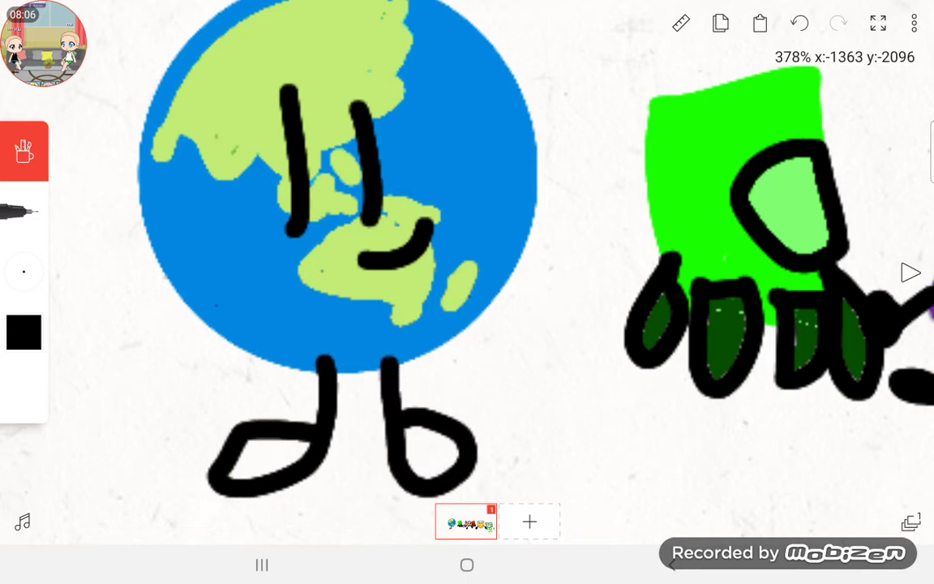
scroll(467, 244, "down", 2)
left_click_drag(223, 280, 260, 304)
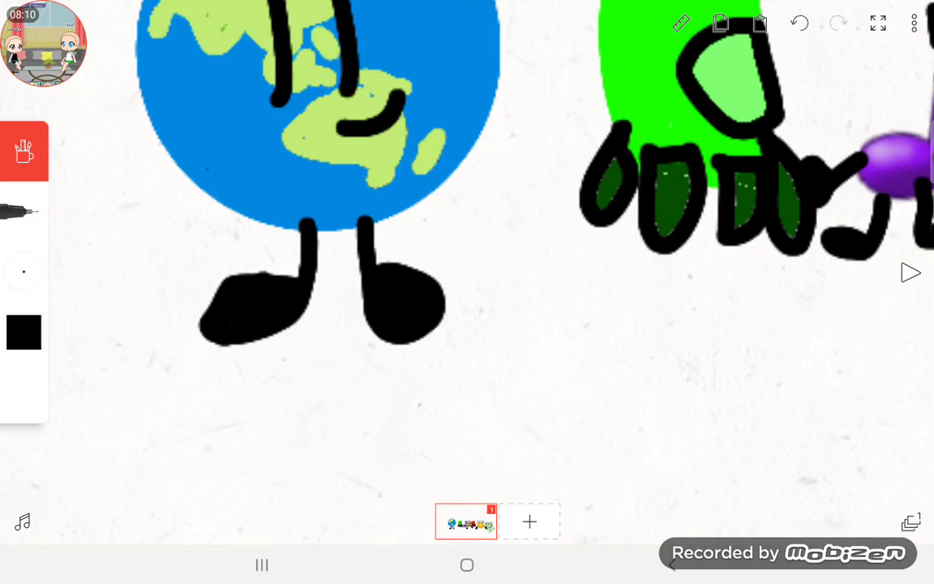
scroll(467, 244, "down", 3)
scroll(467, 243, "down", 2)
scroll(324, 203, "down", 2)
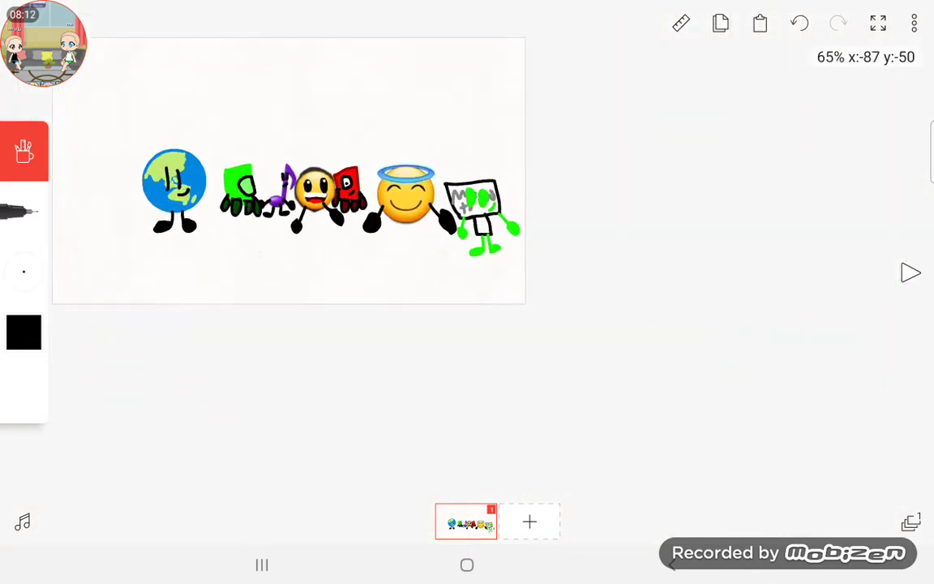
scroll(324, 203, "up", 3)
scroll(324, 203, "up", 2)
scroll(324, 203, "down", 2)
scroll(324, 203, "down", 2)
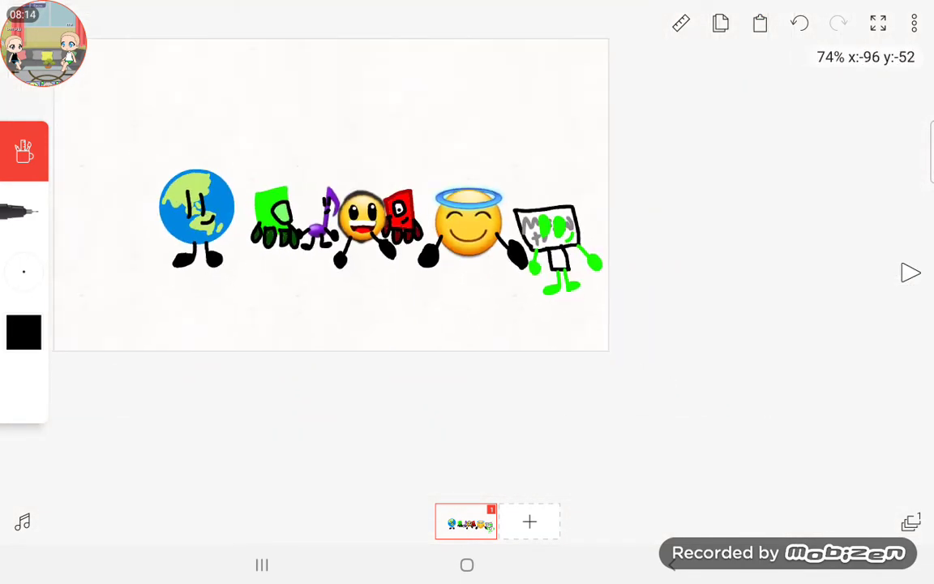
scroll(243, 227, "up", 3)
scroll(244, 227, "up", 2)
scroll(243, 227, "up", 1)
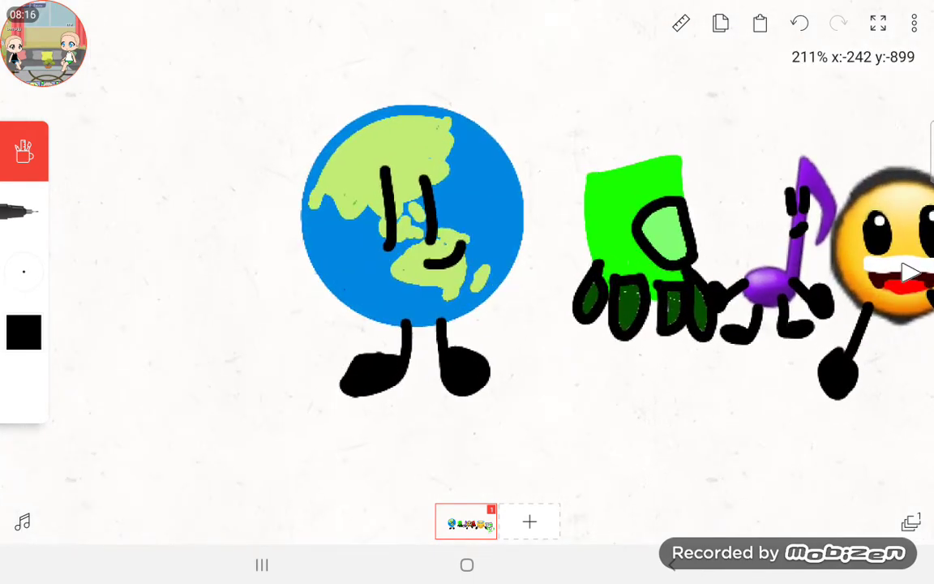
scroll(406, 227, "up", 4)
scroll(405, 227, "up", 2)
scroll(405, 227, "down", 5)
scroll(405, 227, "up", 1)
scroll(486, 227, "down", 1)
scroll(487, 227, "down", 2)
scroll(568, 203, "up", 4)
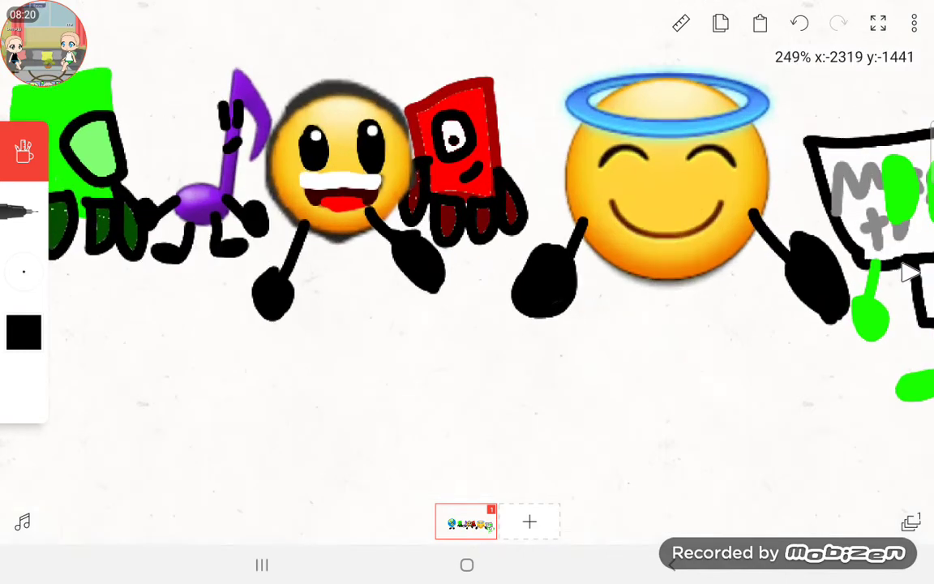
scroll(568, 202, "up", 1)
scroll(486, 203, "down", 5)
scroll(487, 203, "up", 2)
scroll(487, 203, "up", 1)
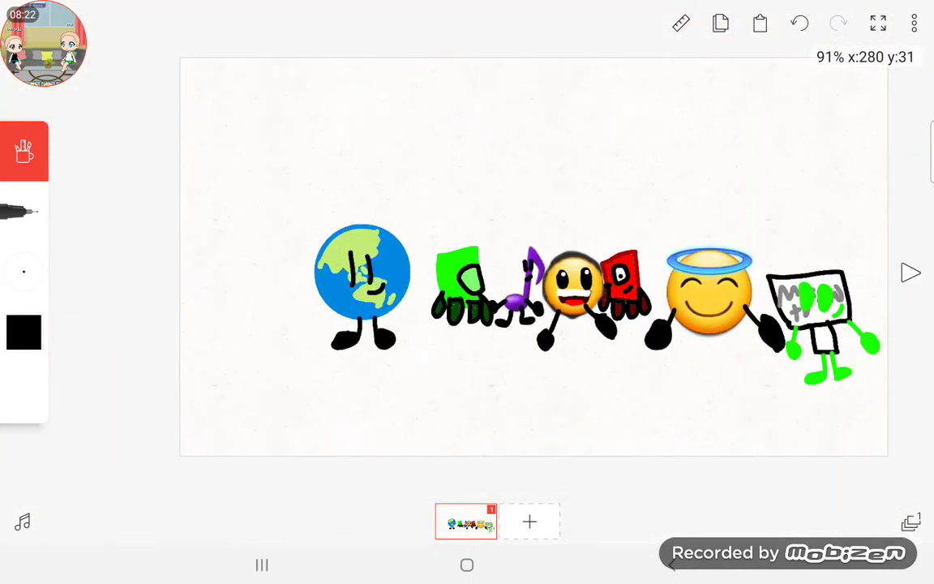
scroll(487, 202, "up", 3)
scroll(487, 227, "up", 2)
Step: Scribble black lettering left of the globe, then undo the last strokes
left_click(23, 151)
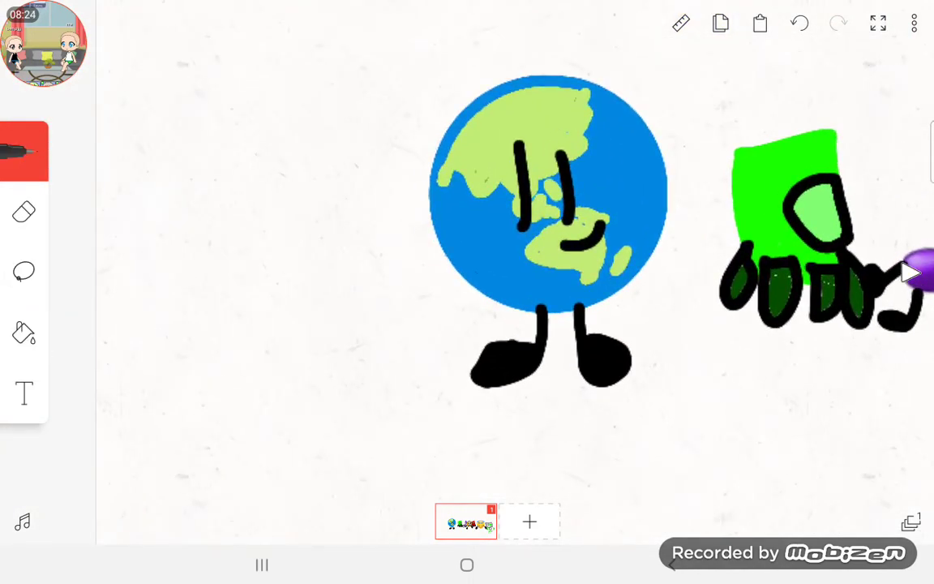
left_click_drag(244, 210, 243, 324)
mouse_move(195, 259)
left_mouse_down()
mouse_move(304, 211)
mouse_move(387, 347)
left_mouse_up()
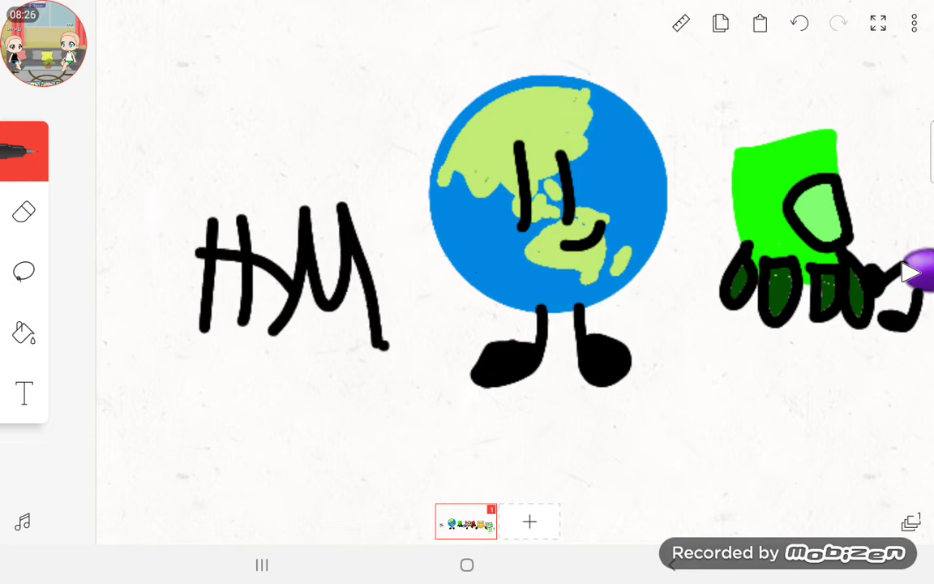
left_click(799, 24)
left_click(799, 24)
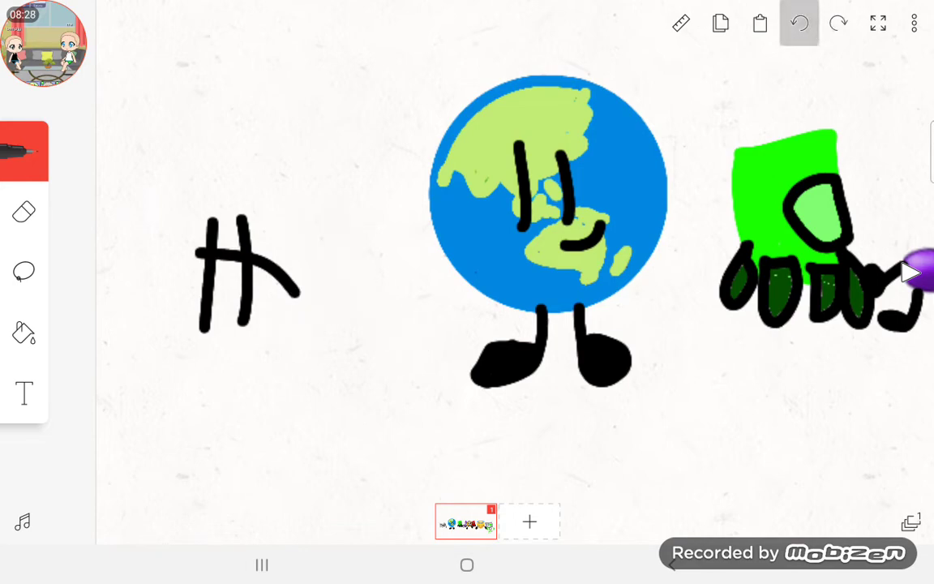
left_click(799, 24)
Step: Undo the leftover stray strokes and place a text box left of the globe
left_click(24, 393)
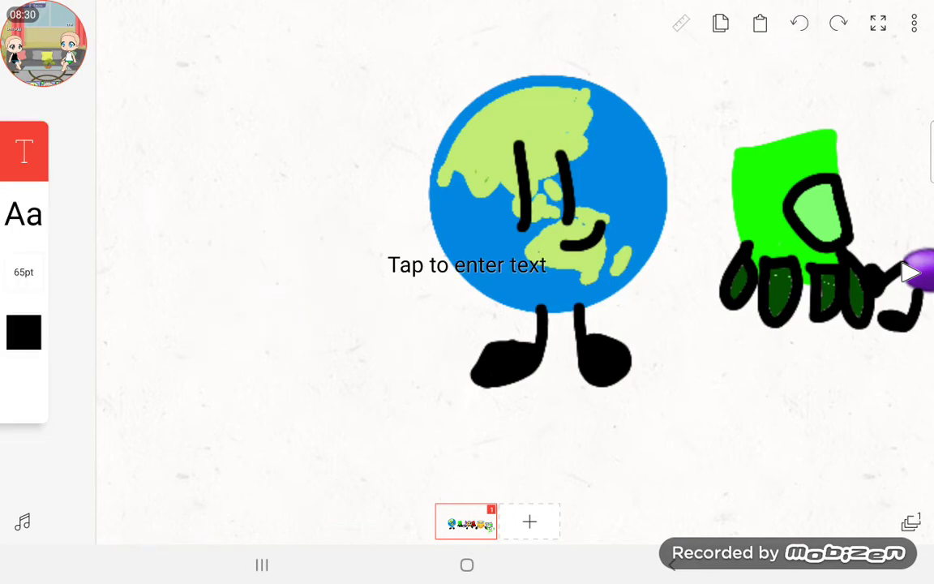
left_click(467, 264)
left_click(592, 307)
left_click(468, 264)
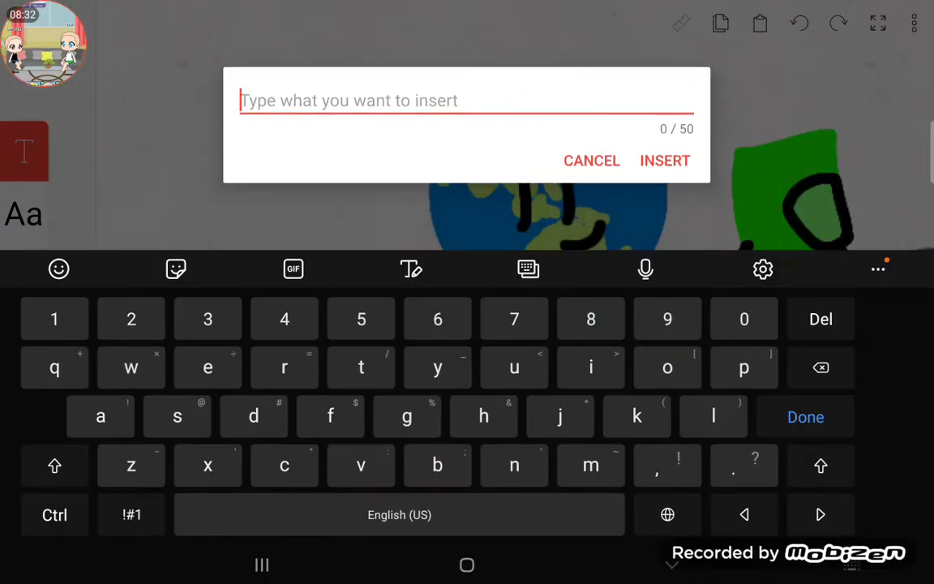
Step: Insert the sweat-smile emoji from the smiley emoji category onto the canvas
left_click(59, 269)
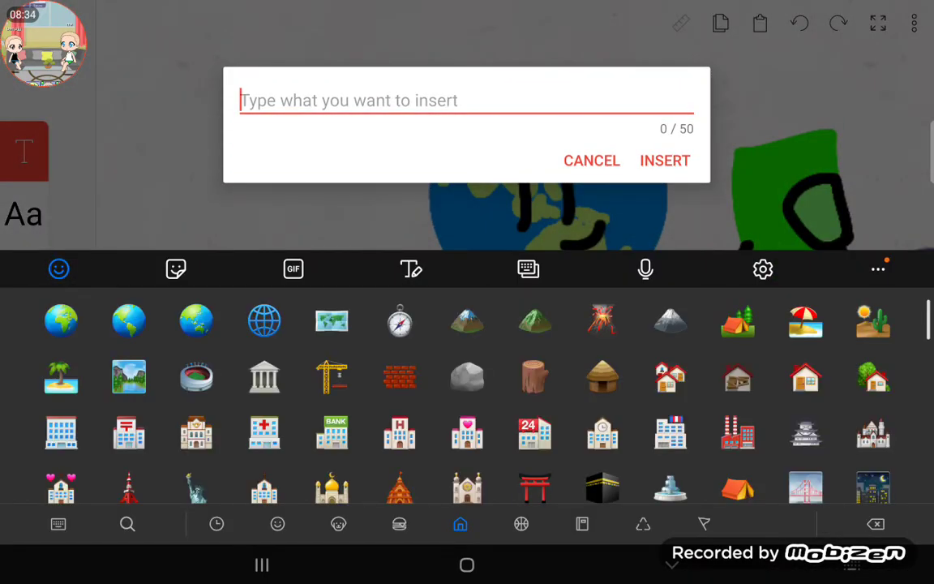
left_click(278, 524)
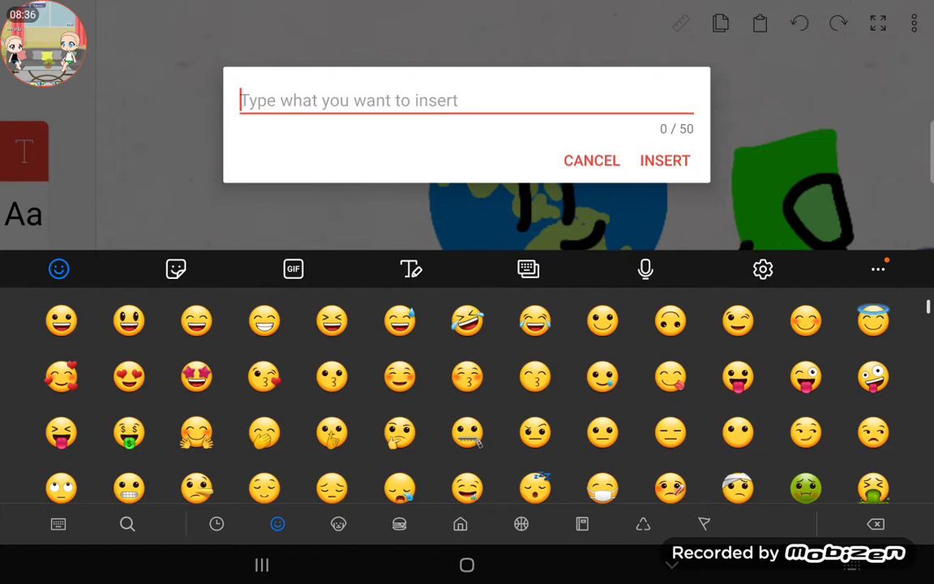
left_click(399, 321)
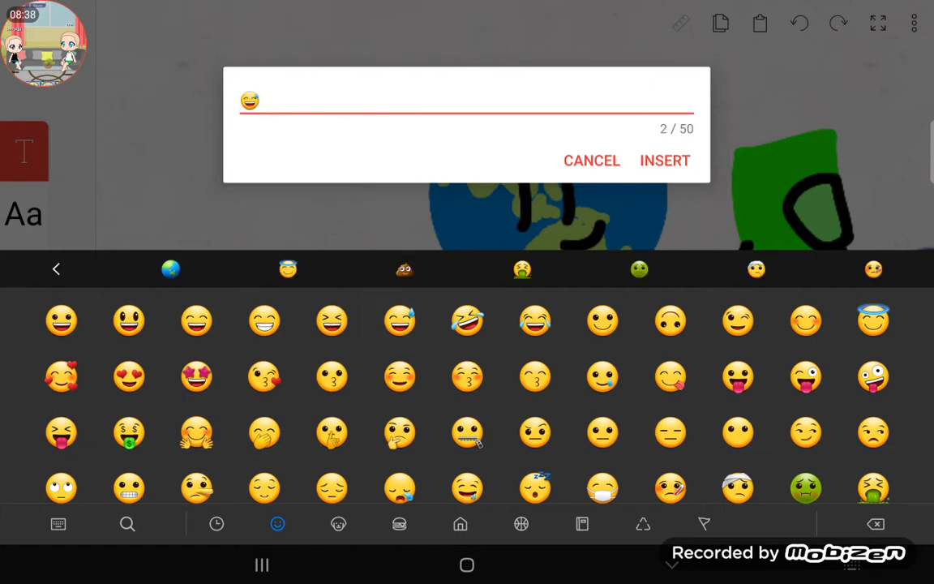
left_click(665, 160)
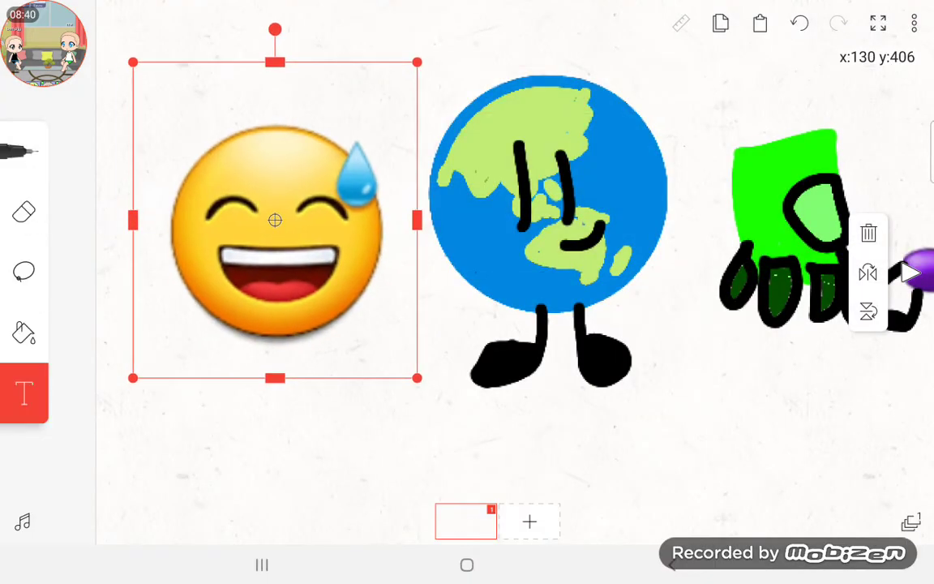
left_click(568, 454)
left_click(24, 151)
Step: Add a blank second frame over the emoji frame
left_click(529, 521)
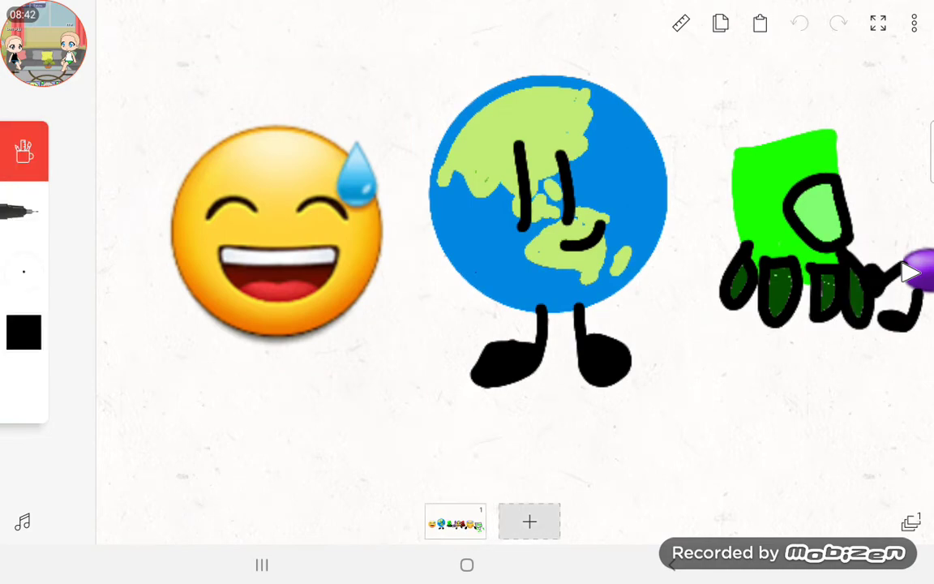
scroll(405, 203, "up", 5)
left_click(24, 332)
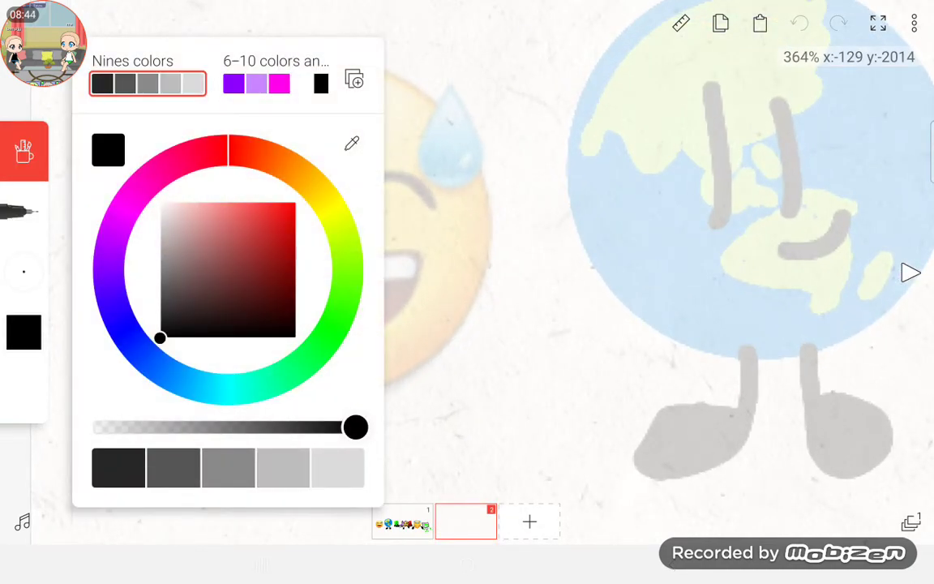
left_click(303, 165)
left_click(23, 332)
left_click(24, 333)
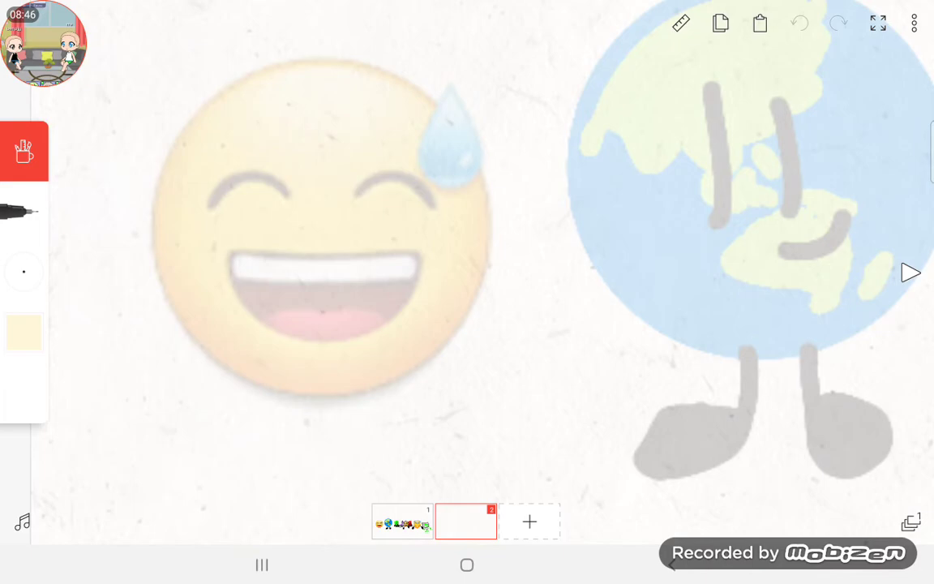
Step: Sample the emoji's yellow from frame 1, brighten it, and return to frame 2
left_click(403, 521)
left_click(24, 332)
left_click(486, 324)
left_click(24, 332)
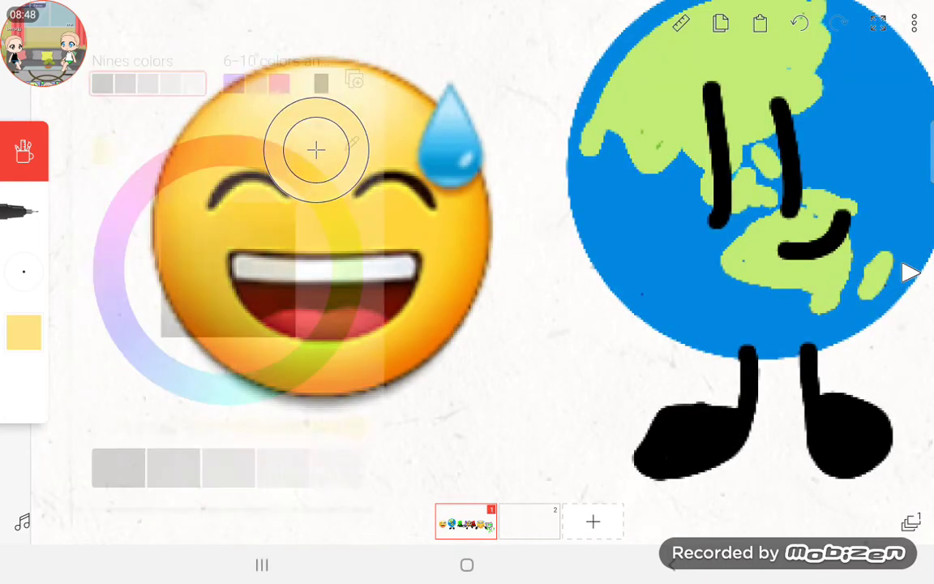
left_click(316, 154)
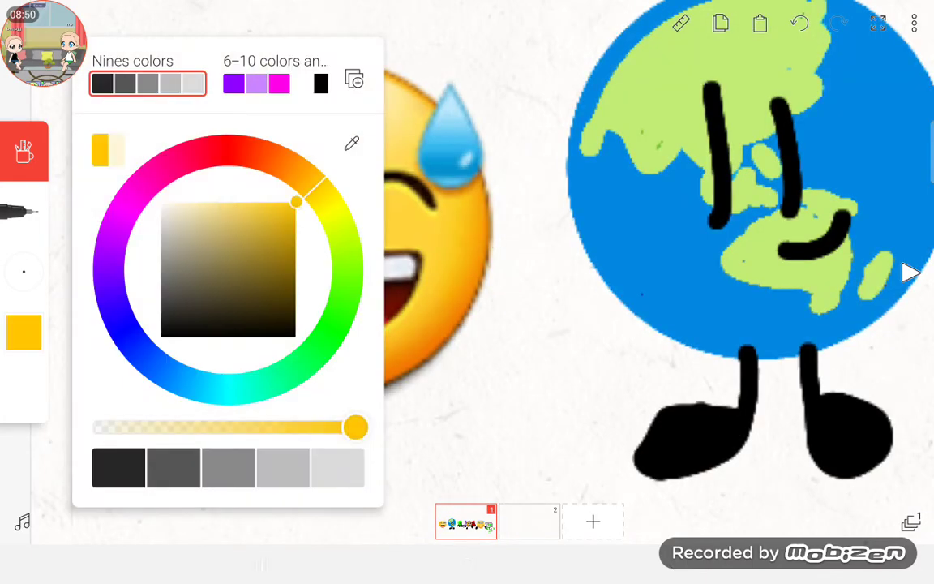
left_click(292, 207)
left_click(568, 365)
left_click(528, 522)
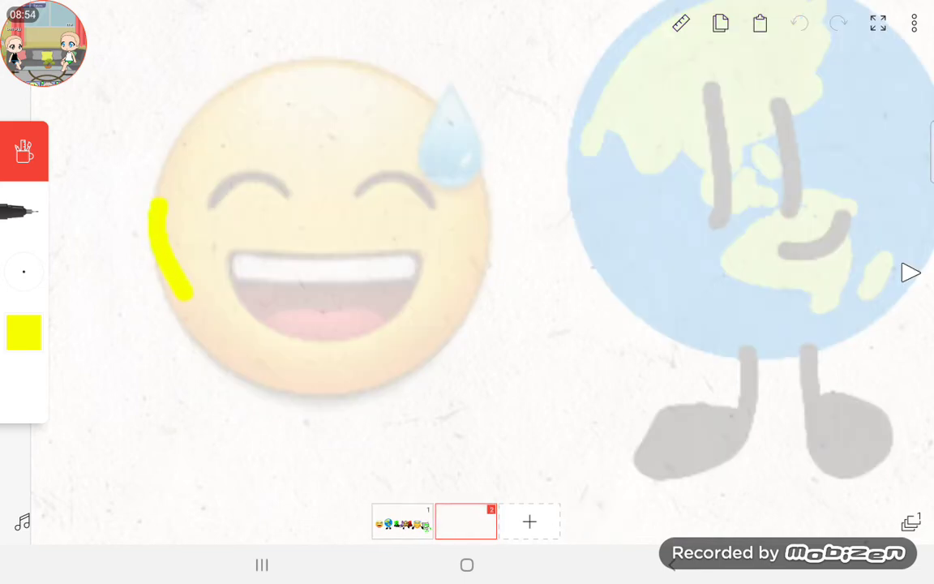
Step: Outline the emoji in yellow and fill the circle's centre and left side with yellow strokes
mouse_move(312, 385)
left_mouse_down()
mouse_move(426, 243)
mouse_move(260, 60)
mouse_move(154, 203)
mouse_move(203, 288)
mouse_move(341, 356)
left_mouse_up()
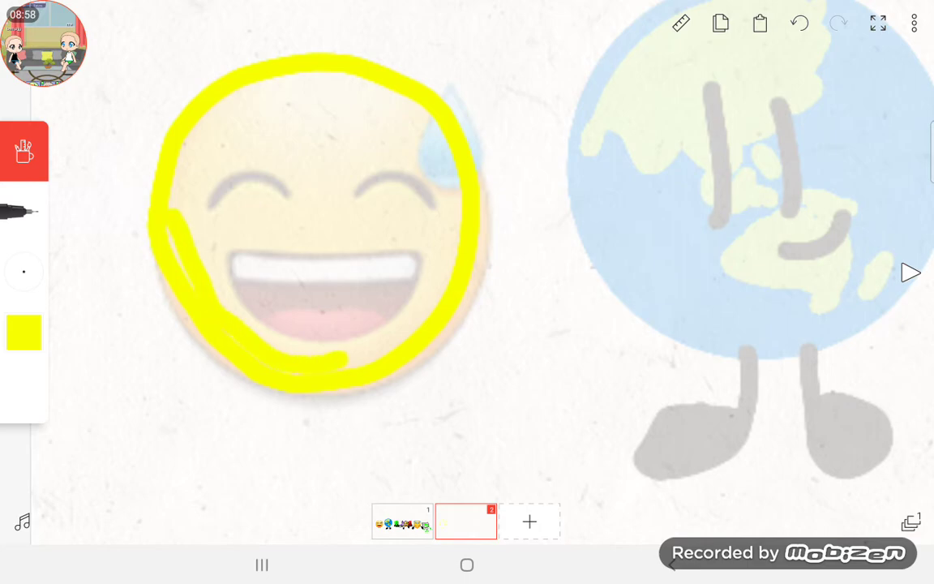
mouse_move(406, 268)
left_mouse_down()
mouse_move(308, 97)
mouse_move(340, 194)
mouse_move(325, 138)
left_mouse_up()
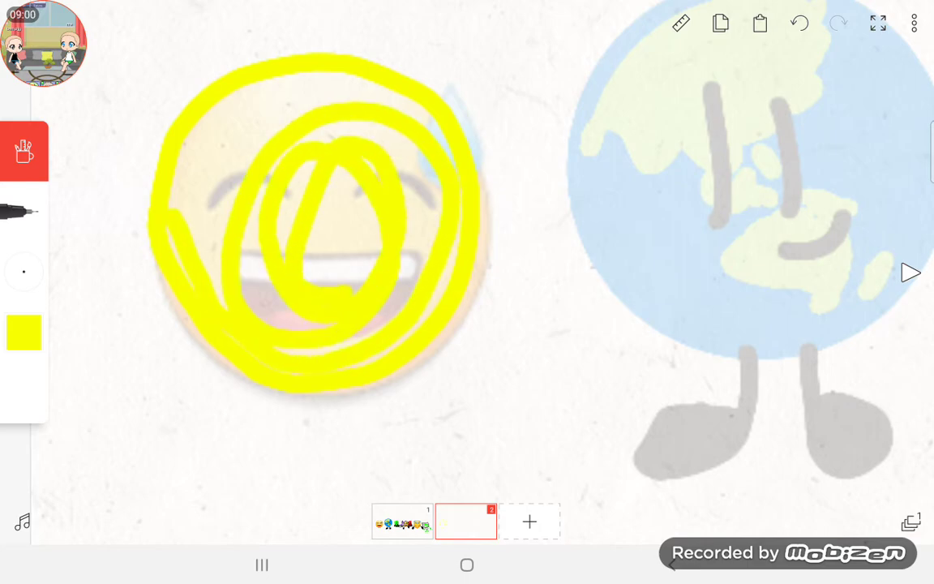
mouse_move(296, 174)
left_mouse_down()
mouse_move(279, 247)
mouse_move(304, 251)
left_mouse_up()
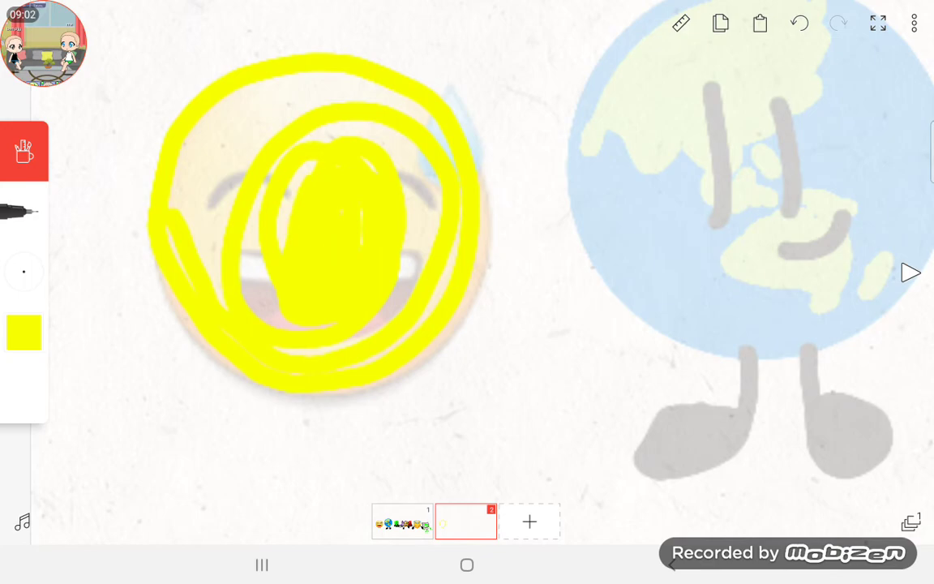
left_click_drag(244, 276, 203, 137)
left_click_drag(231, 186, 223, 267)
left_click_drag(187, 162, 162, 243)
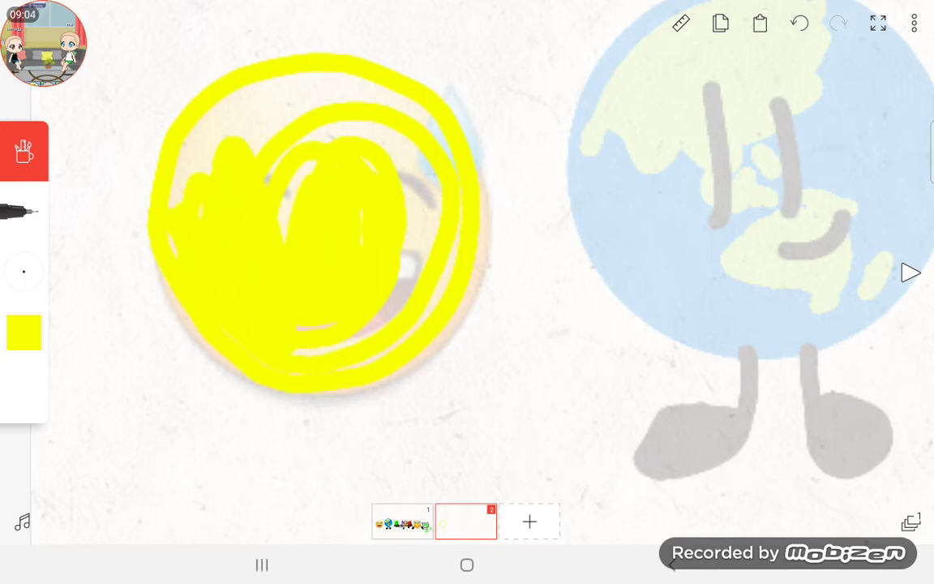
mouse_move(170, 158)
left_mouse_down()
mouse_move(199, 97)
mouse_move(283, 81)
left_mouse_up()
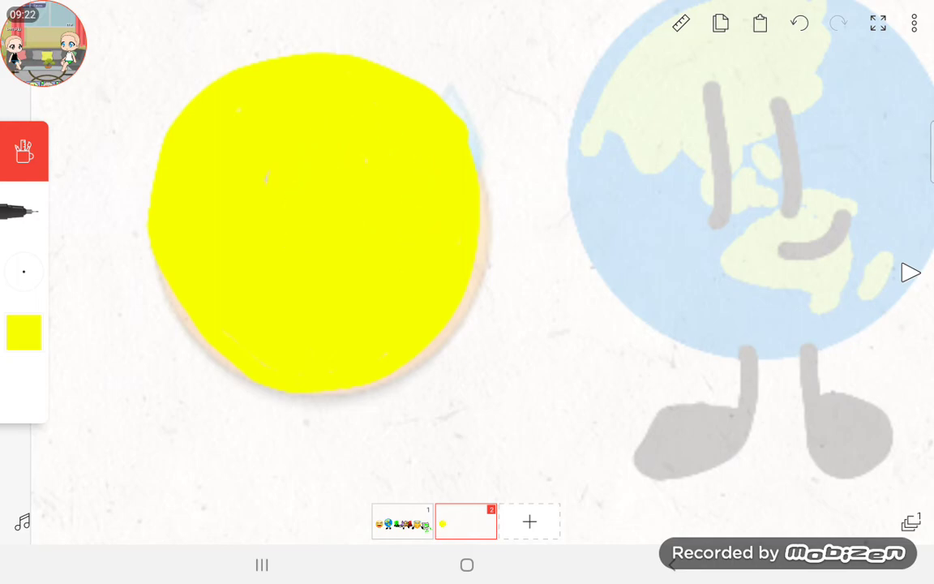
left_click(24, 333)
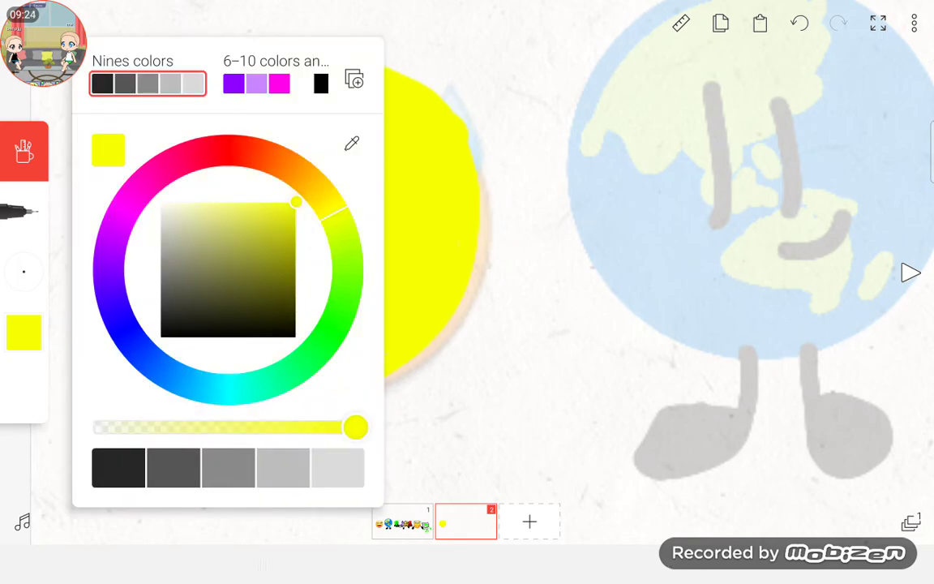
Step: Paint a blue sweat drop at the circle's top right
left_click(114, 324)
left_click(648, 325)
mouse_move(417, 97)
left_mouse_down()
mouse_move(454, 89)
mouse_move(413, 89)
left_mouse_up()
Step: Draw black arched eyes and an open smiling mouth, then preview the animation
left_click(24, 333)
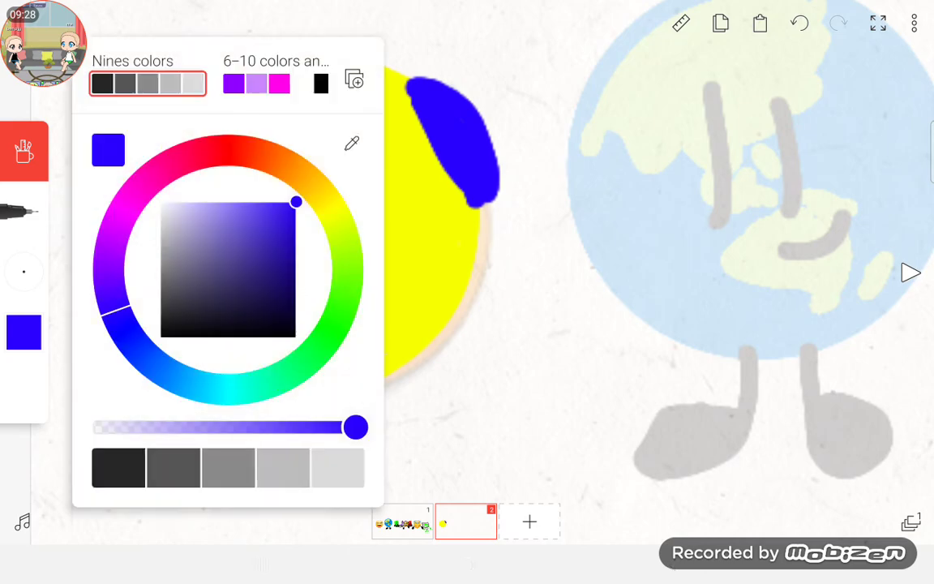
left_click(290, 331)
left_click(649, 324)
mouse_move(219, 223)
left_mouse_down()
mouse_move(324, 206)
mouse_move(417, 227)
left_mouse_up()
left_click_drag(302, 252, 324, 292)
left_click_drag(369, 243, 325, 365)
left_click_drag(267, 227, 280, 332)
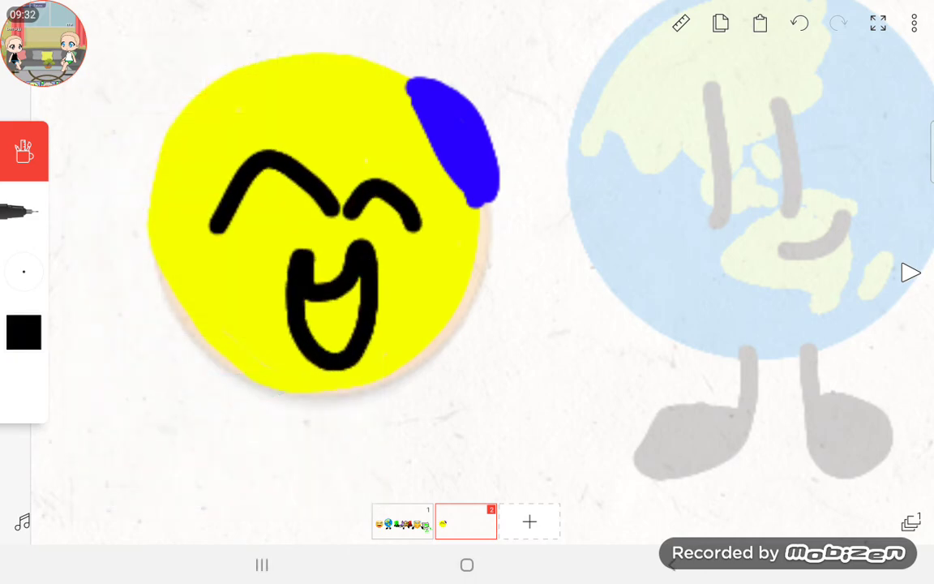
scroll(406, 243, "down", 3)
left_click(909, 273)
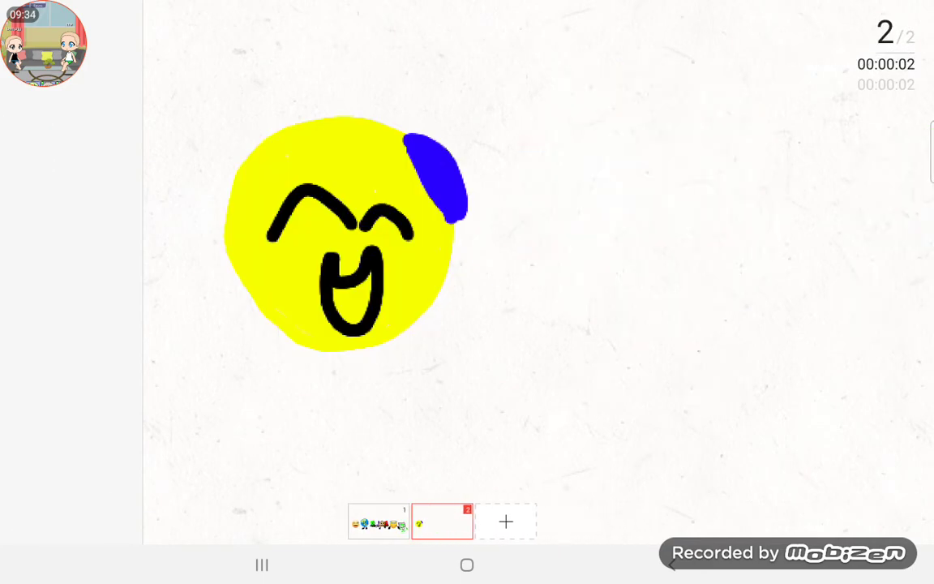
Step: Stop playback and cut the yellow face from frame 2 with a freeform selection
left_click(467, 243)
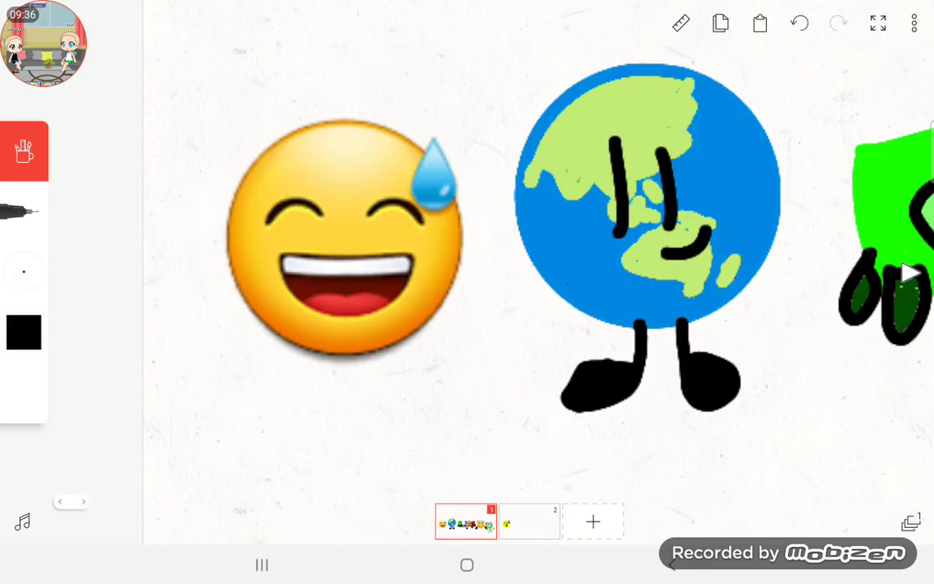
left_click(548, 522)
left_click(24, 272)
left_click_drag(163, 316, 437, 316)
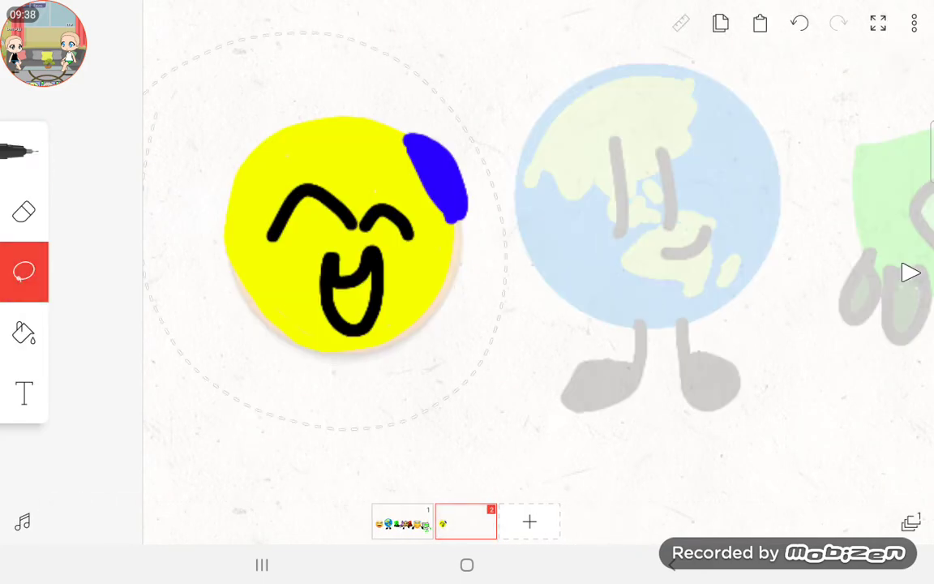
left_click(910, 231)
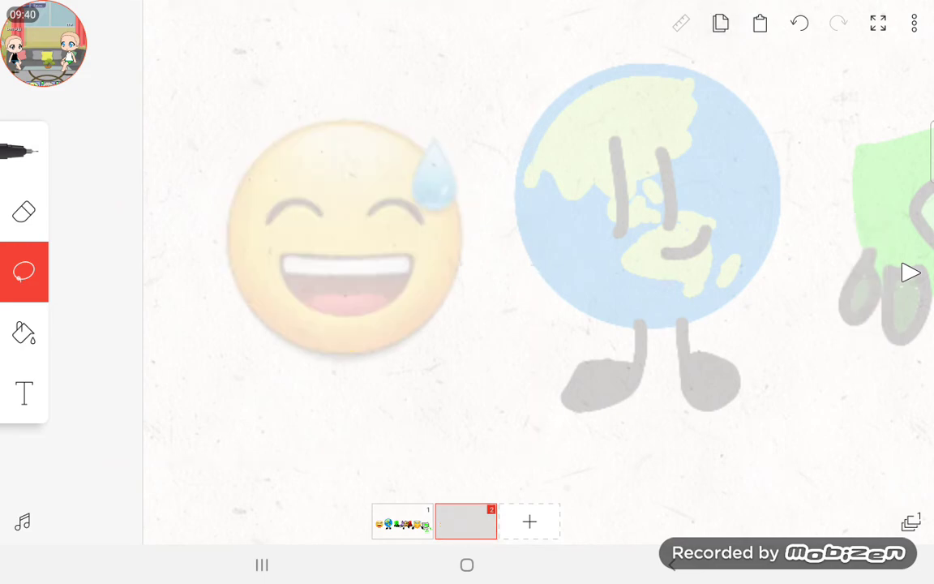
Step: Delete frame 2 and paste the yellow face onto frame 1 over the emoji
left_click(467, 521)
left_click(447, 471)
left_click(662, 292)
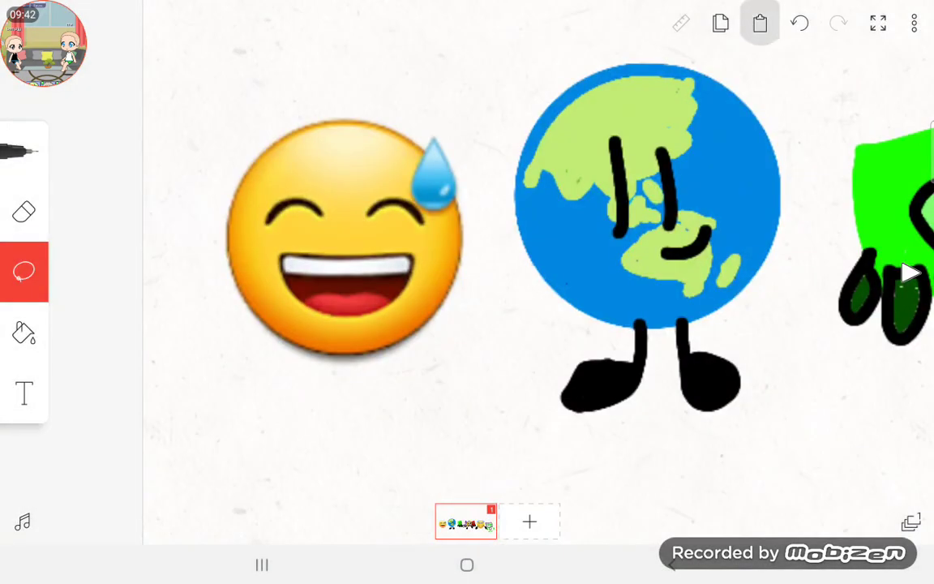
left_click(760, 22)
left_click(730, 446)
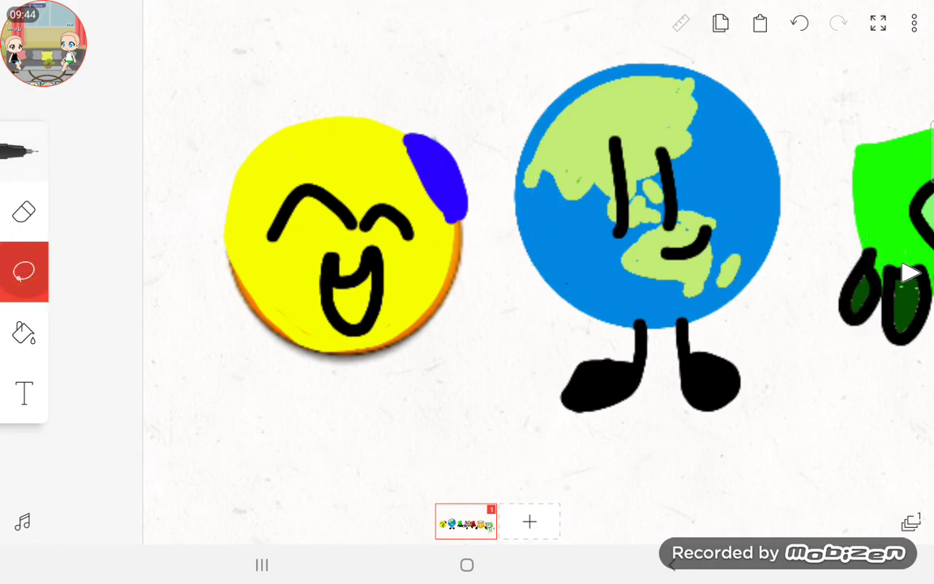
scroll(487, 243, "down", 5)
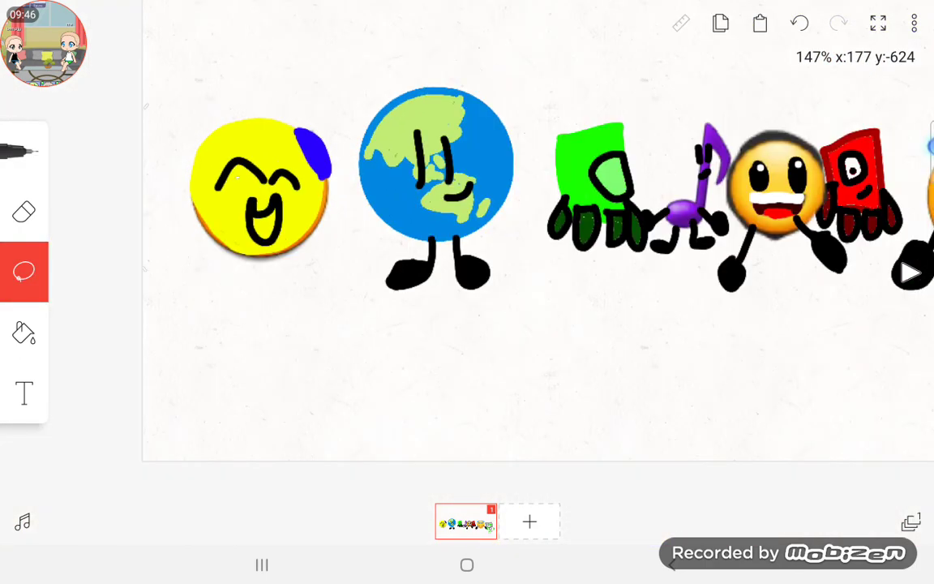
left_click(259, 186)
scroll(486, 243, "down", 5)
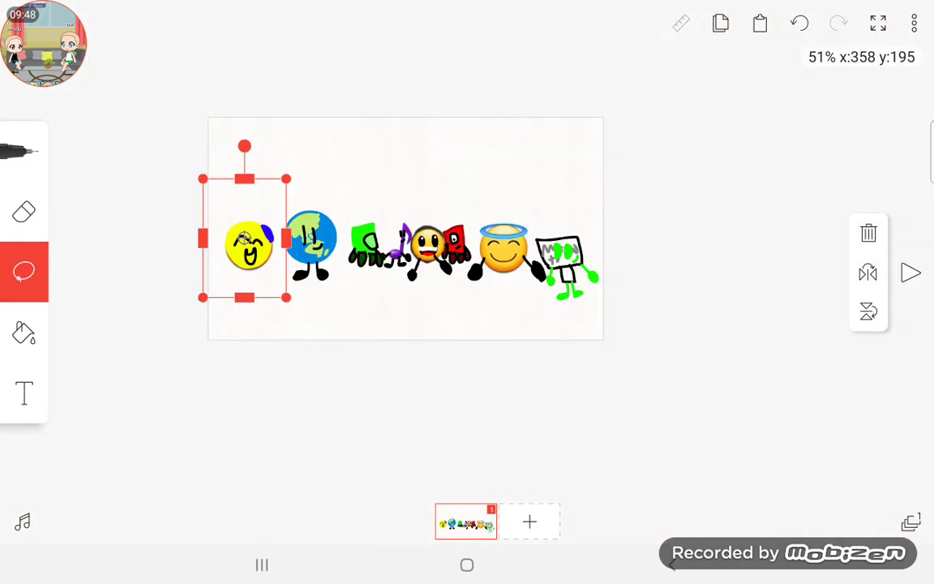
left_click_drag(245, 146, 186, 276)
left_click(798, 23)
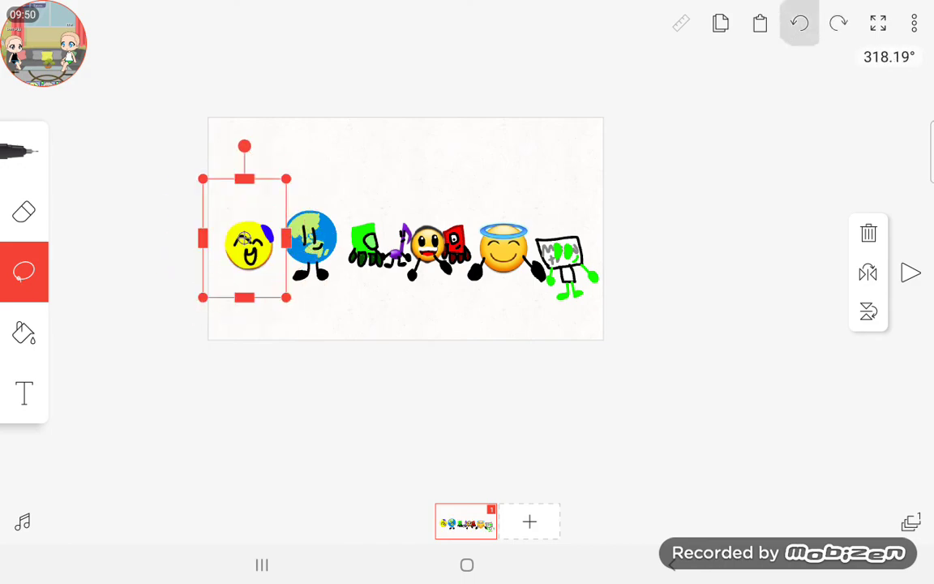
left_click(730, 406)
scroll(406, 244, "up", 5)
scroll(406, 243, "up", 3)
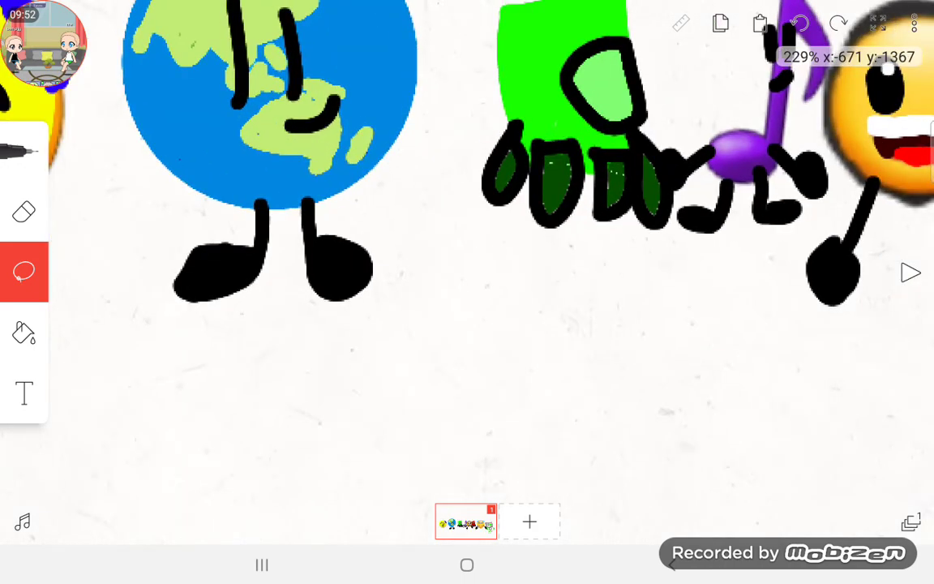
scroll(405, 243, "down", 8)
scroll(406, 243, "up", 2)
scroll(406, 243, "down", 2)
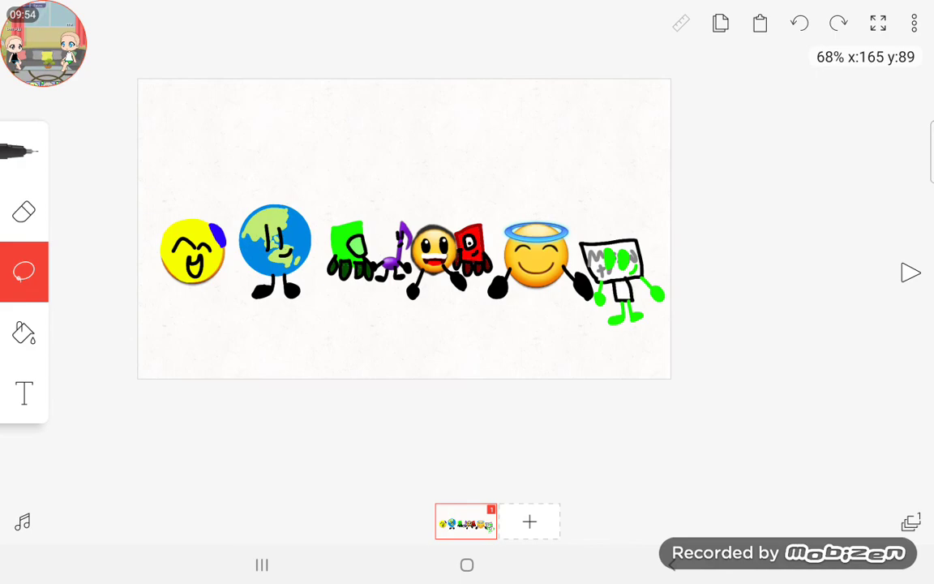